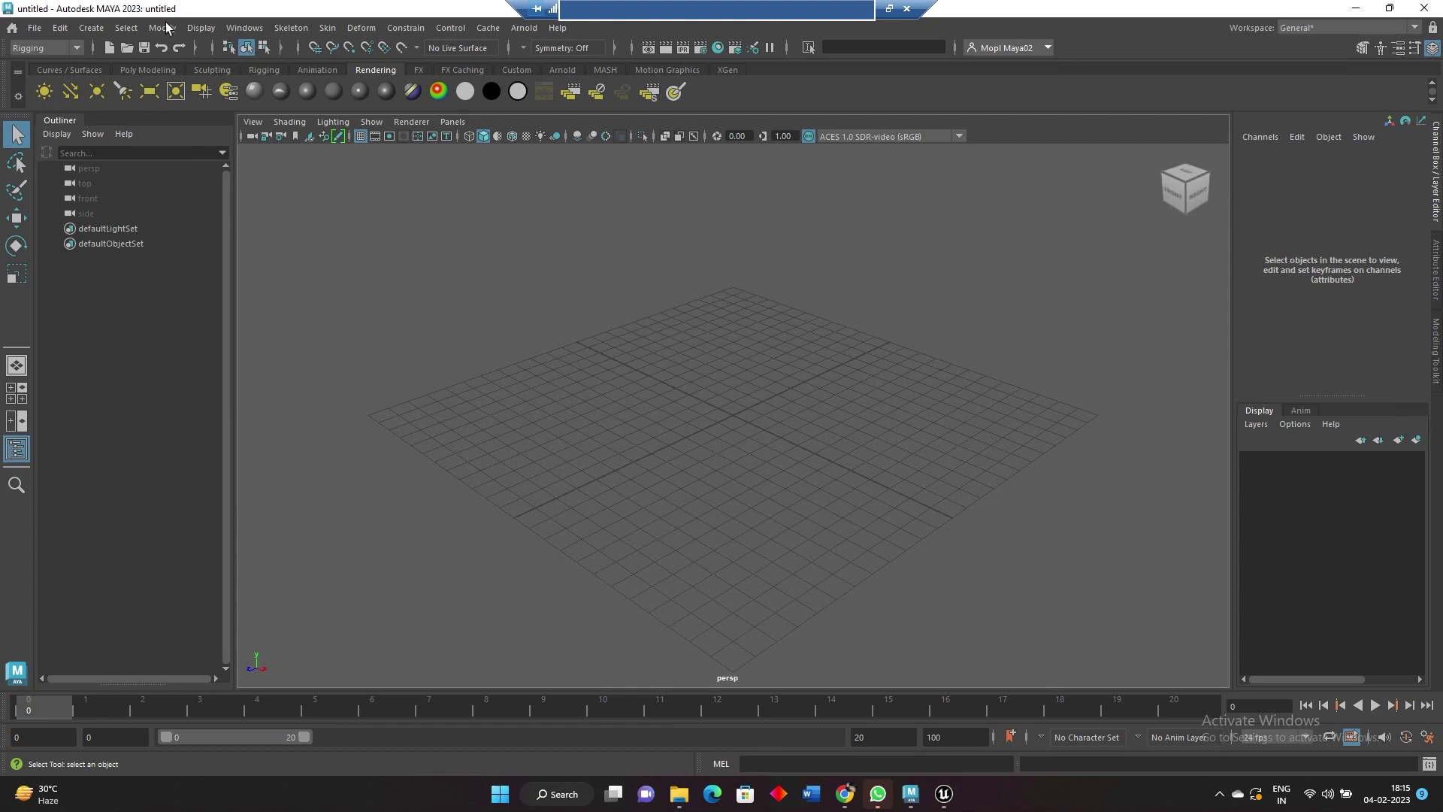
Bring the Maya window to the front from the Windows taskbar
mouse_move(942, 794)
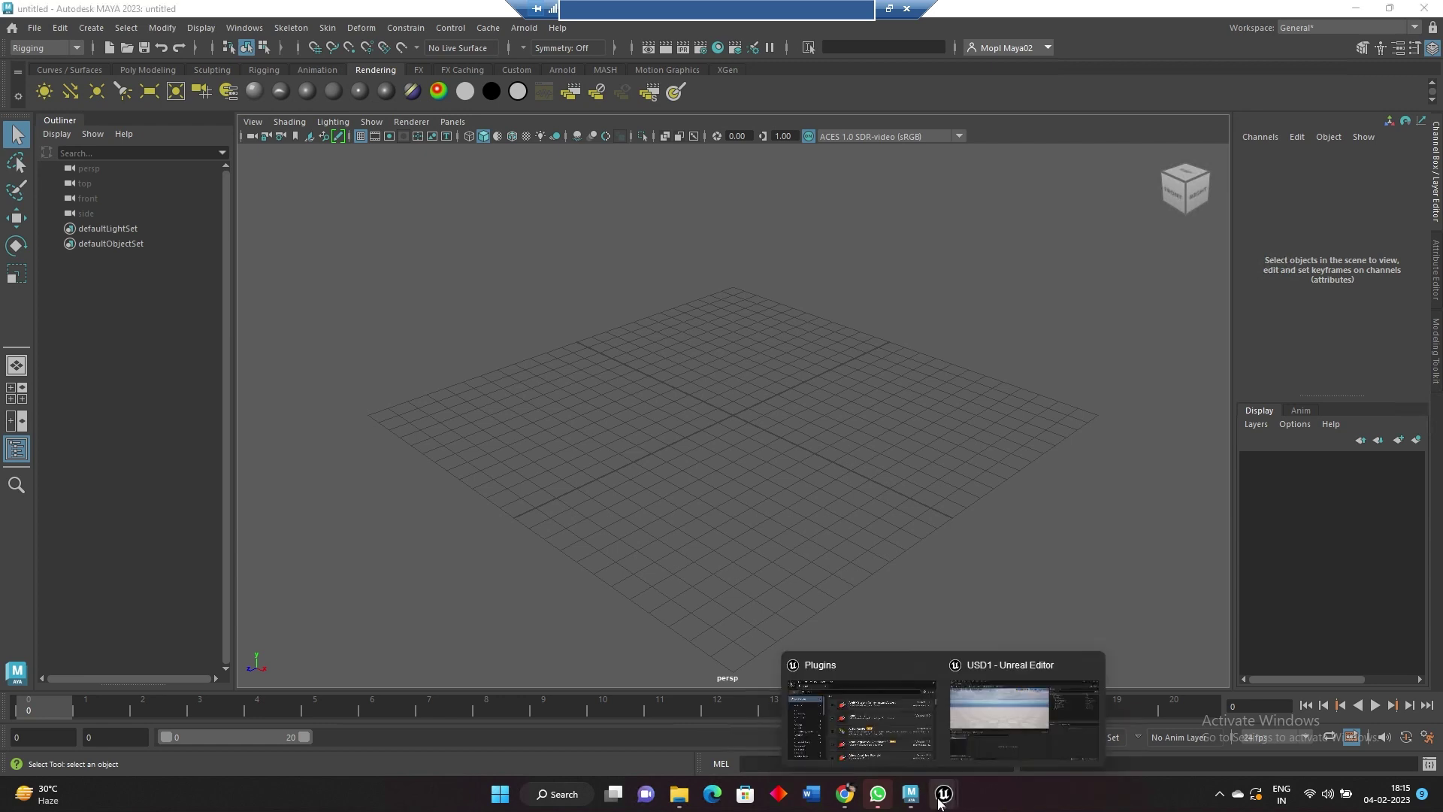
click(971, 720)
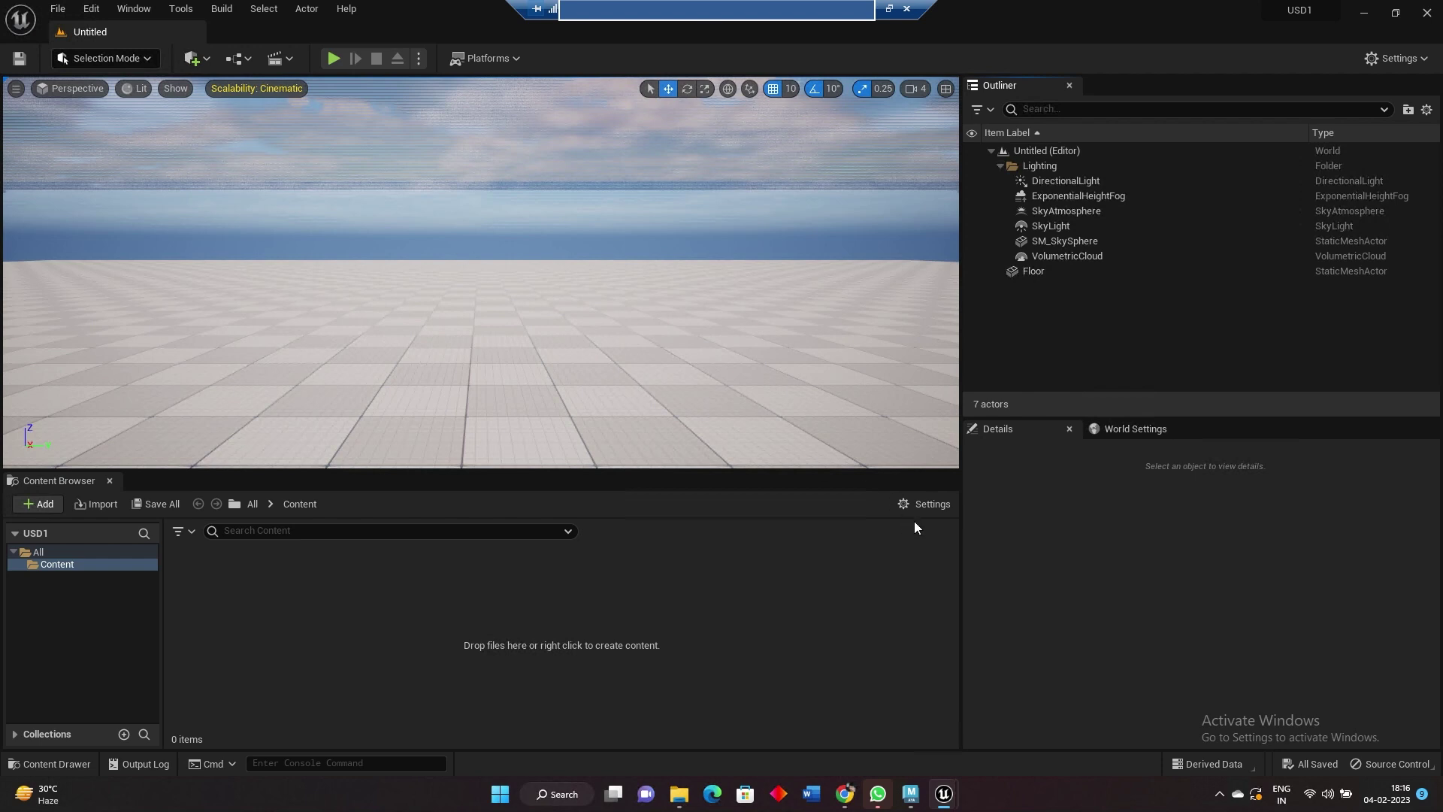
Create a polygon cube from the Poly Modeling shelf and scale it to 100 on all axes
click(912, 796)
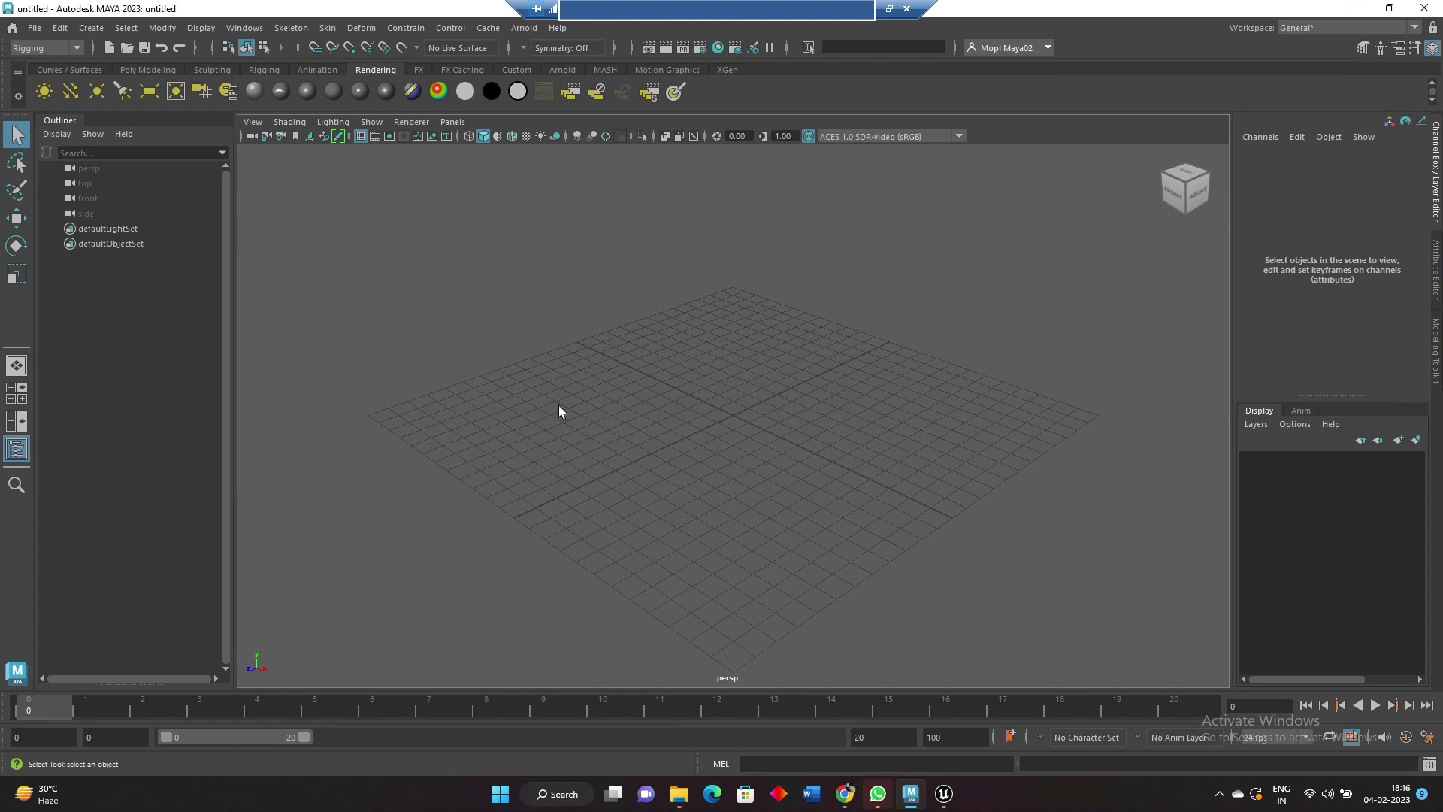
click(138, 69)
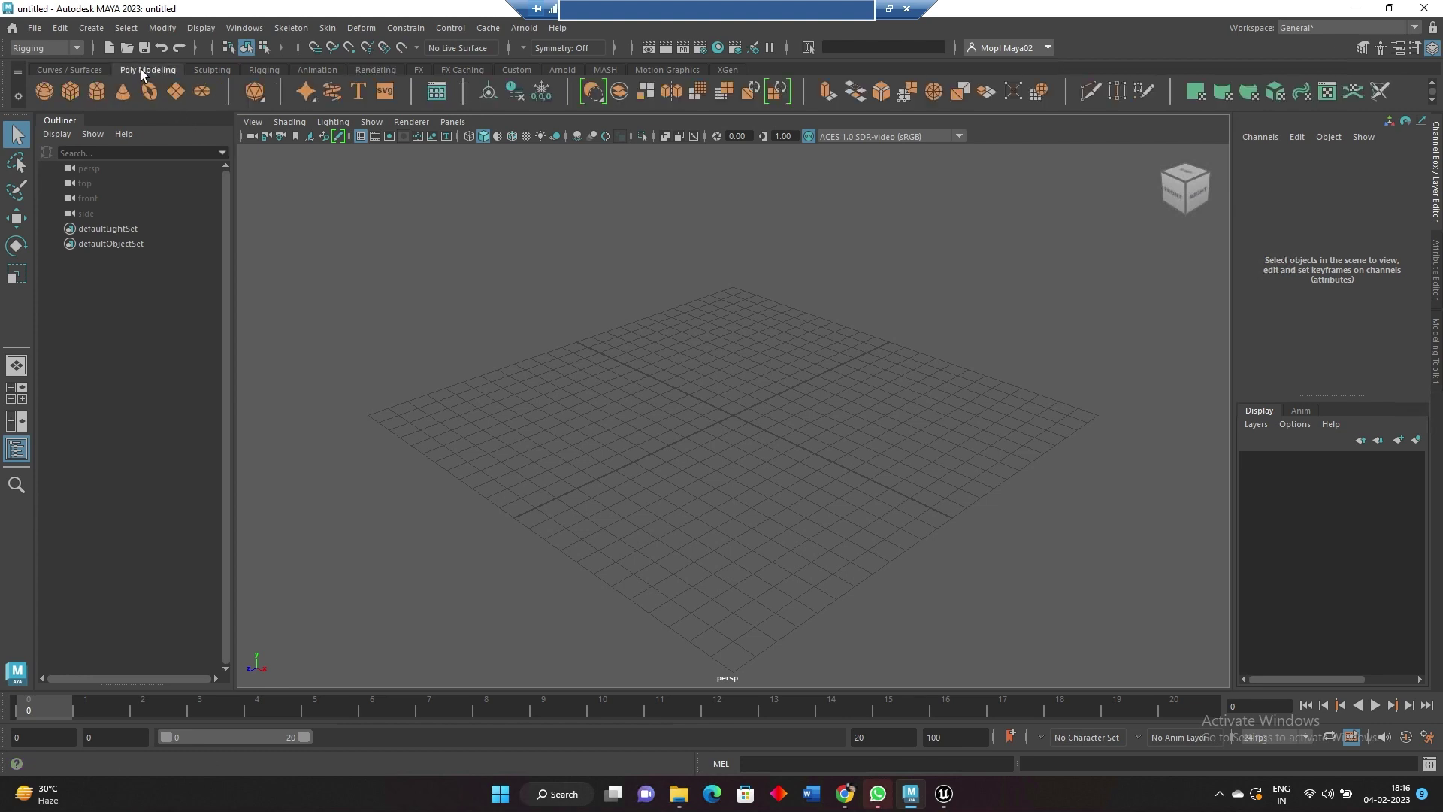
click(67, 92)
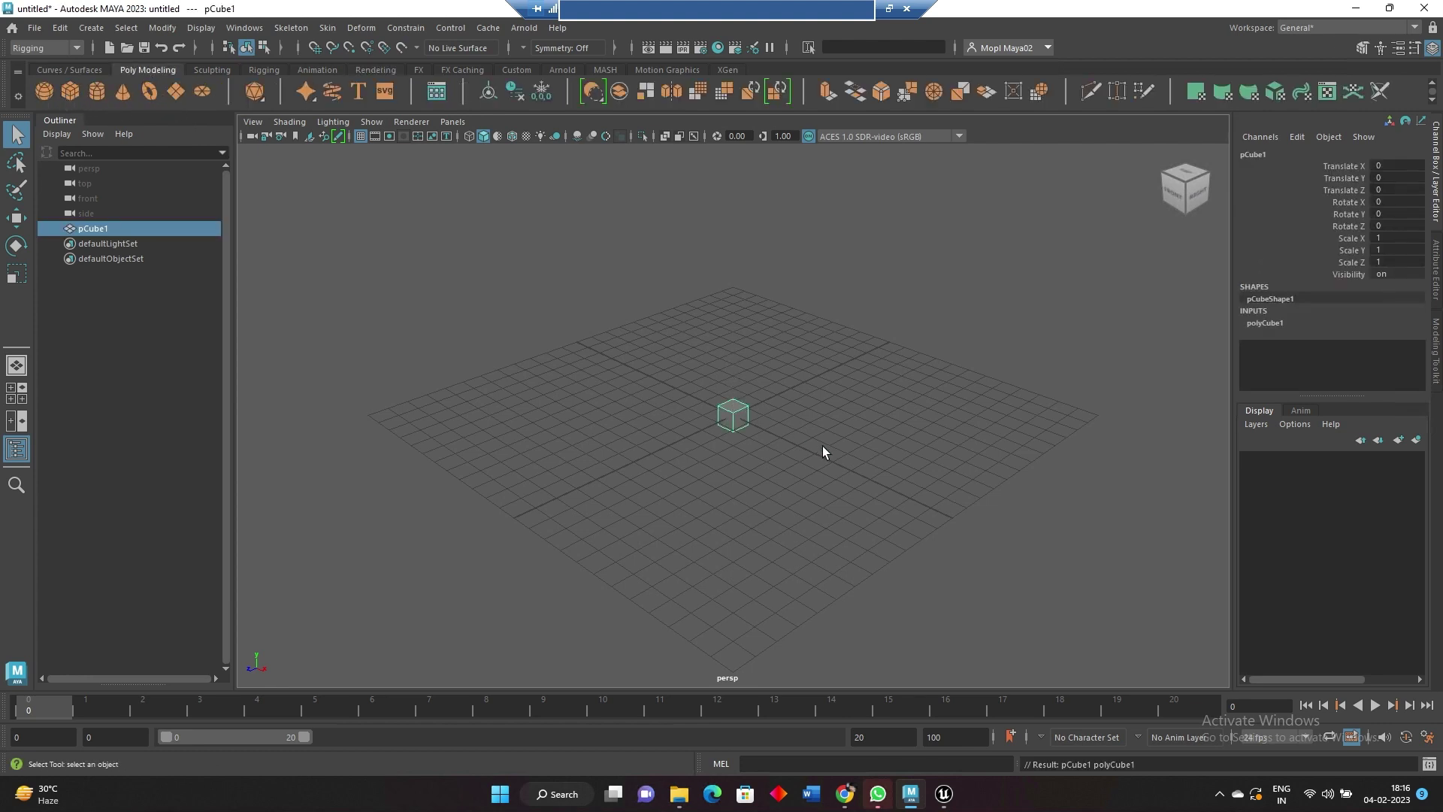
key(r)
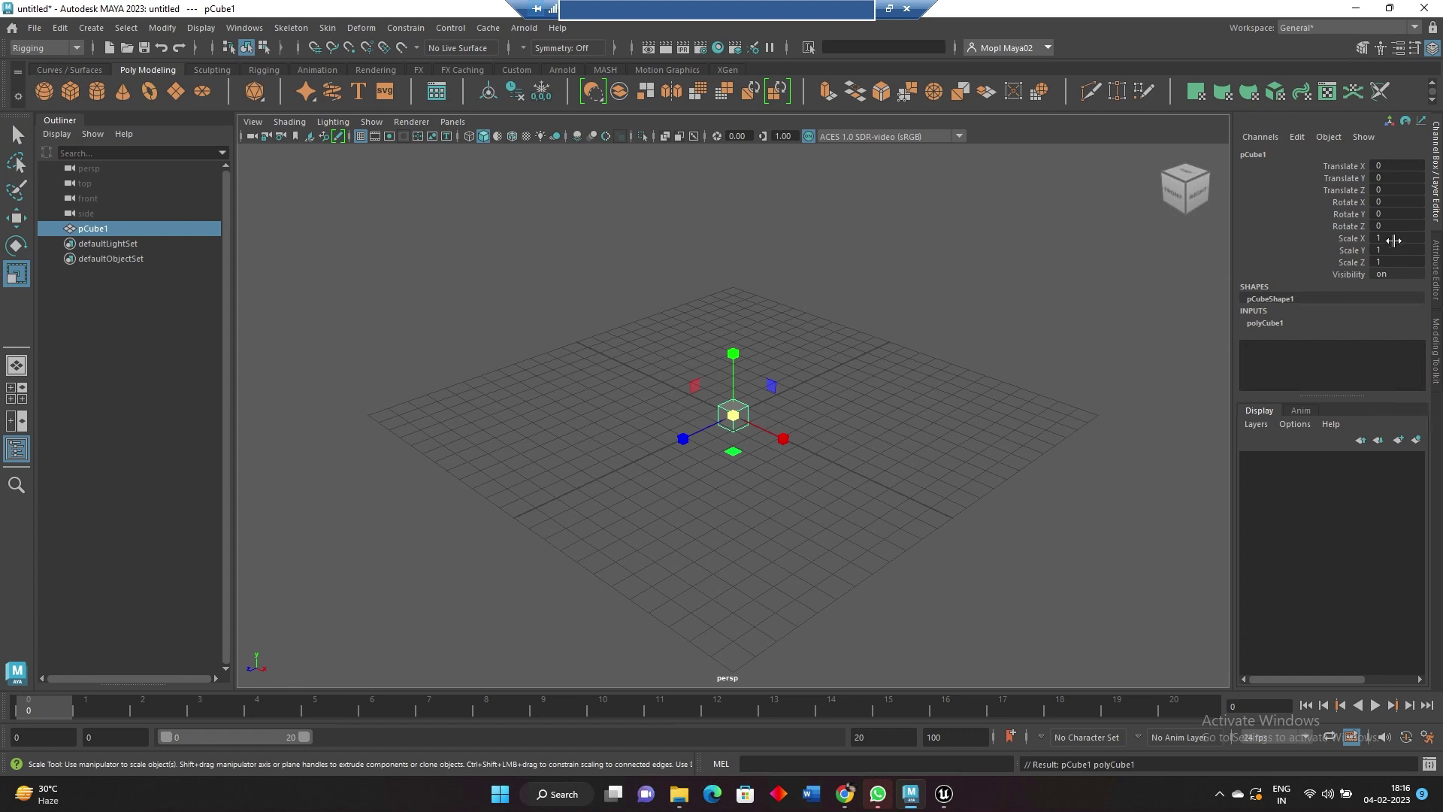
drag(1390, 237, 1397, 260)
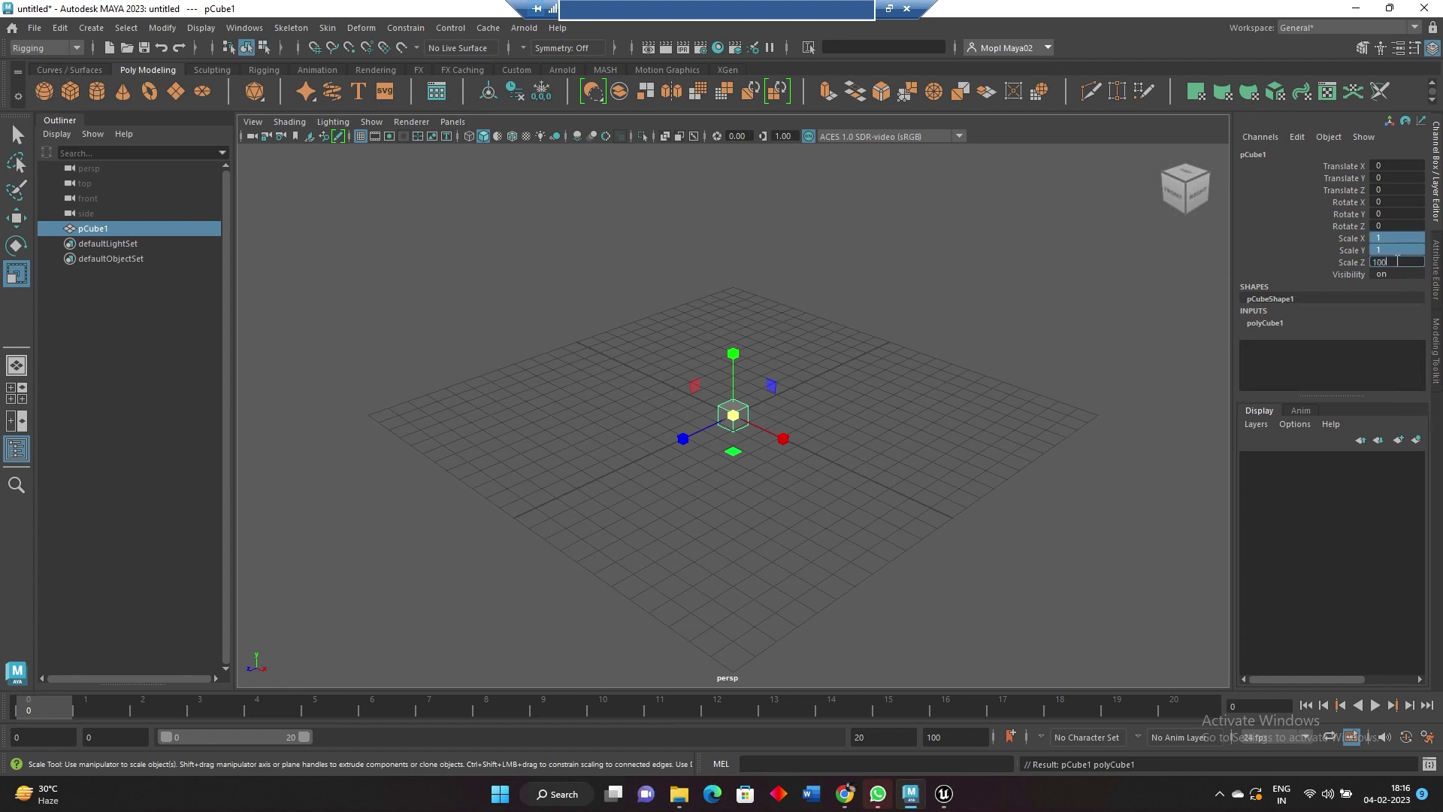
text(100)
key(Return)
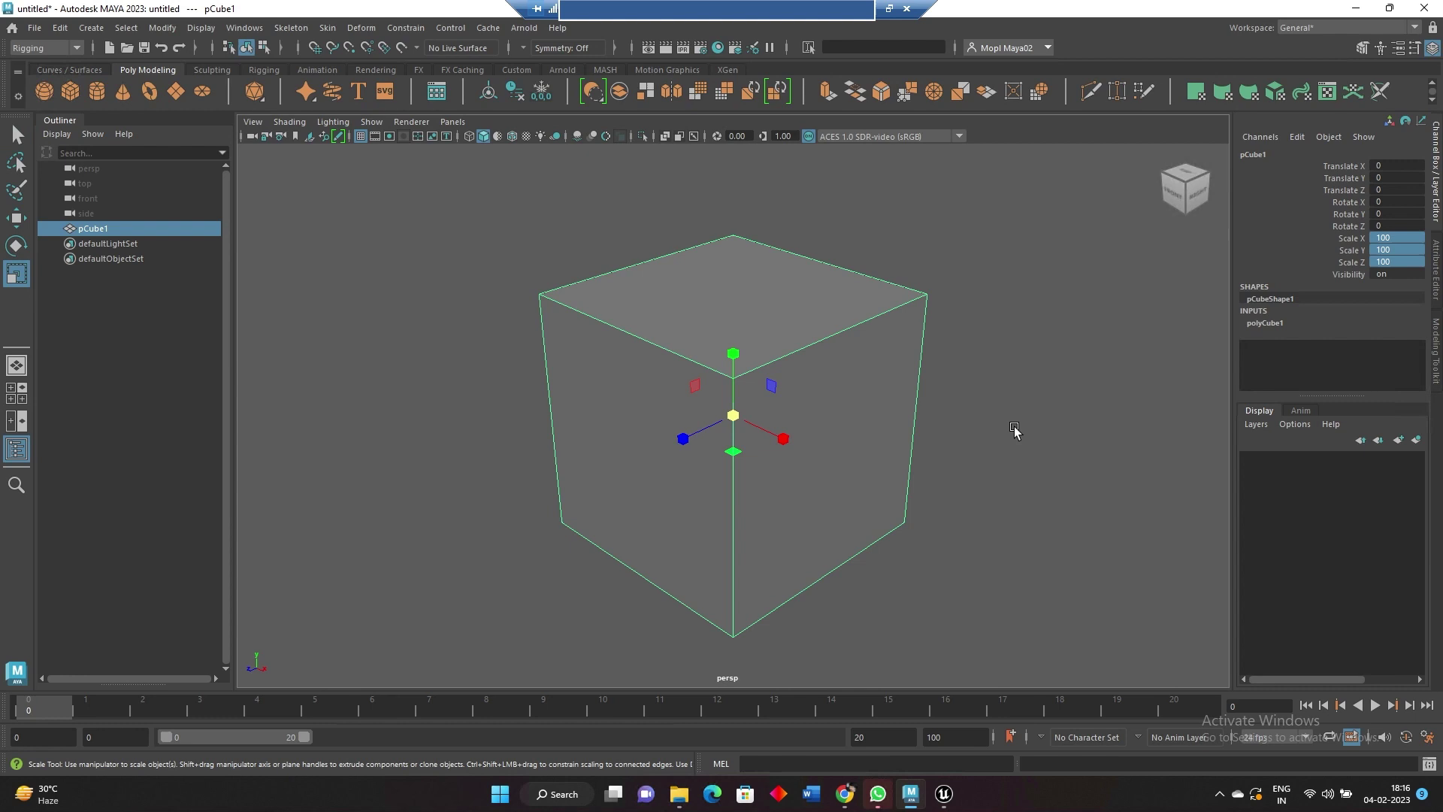
Raise the cube upward, entering 100 for its Translate Y
click(1014, 430)
click(953, 470)
scroll(827, 418, down, 3)
alt+drag(827, 418, 873, 457)
click(873, 458)
click(783, 483)
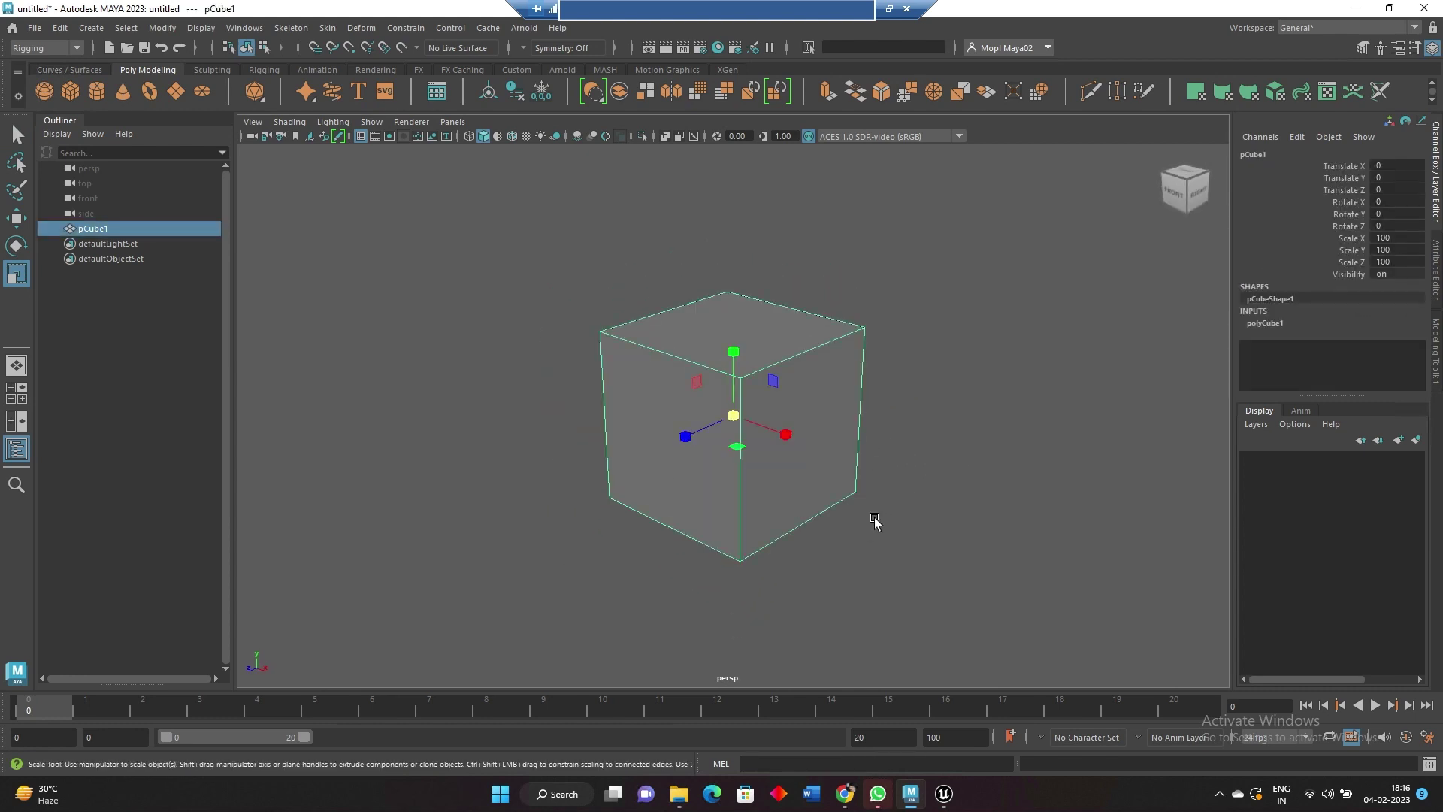
key(w)
drag(737, 360, 754, 268)
click(1394, 179)
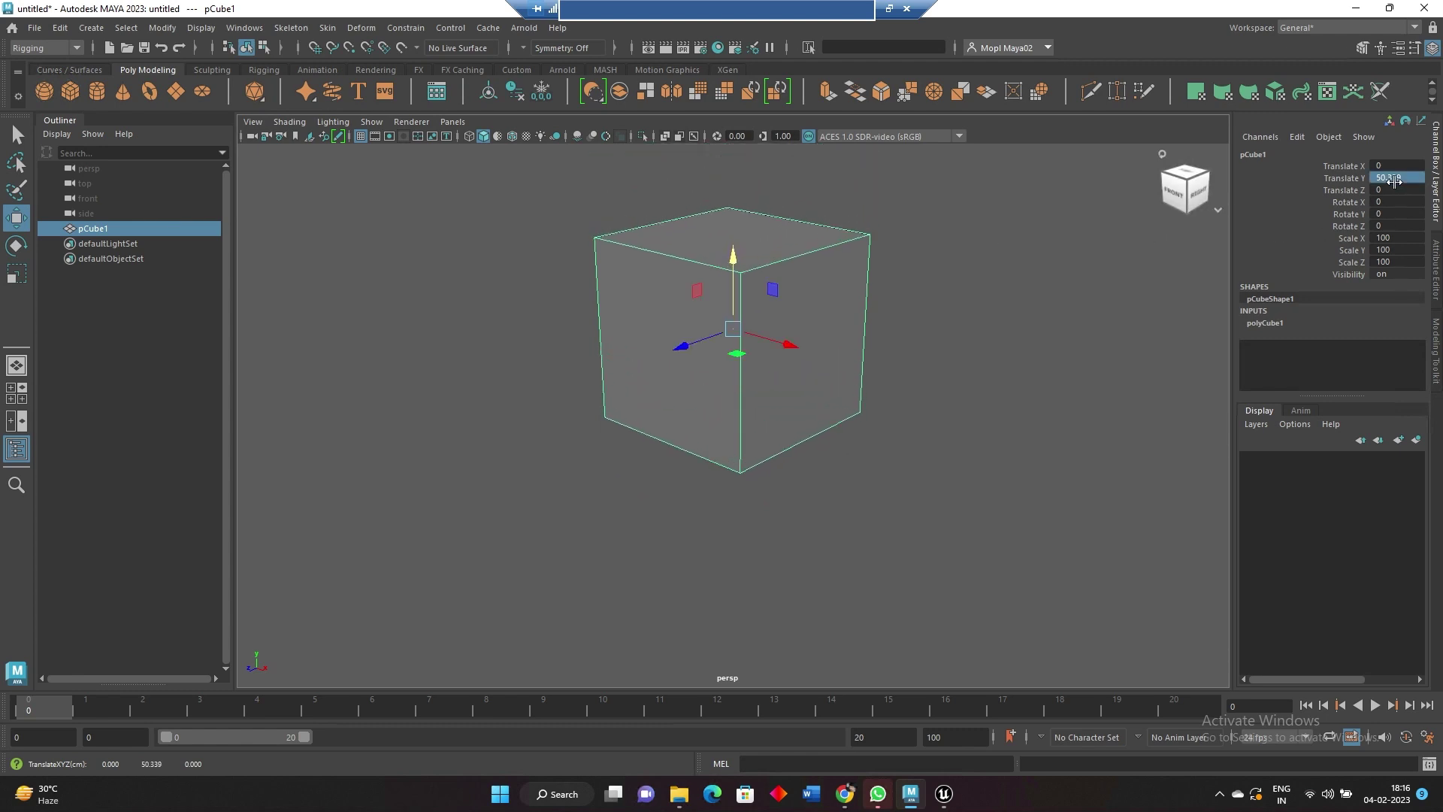
text(100)
key(Return)
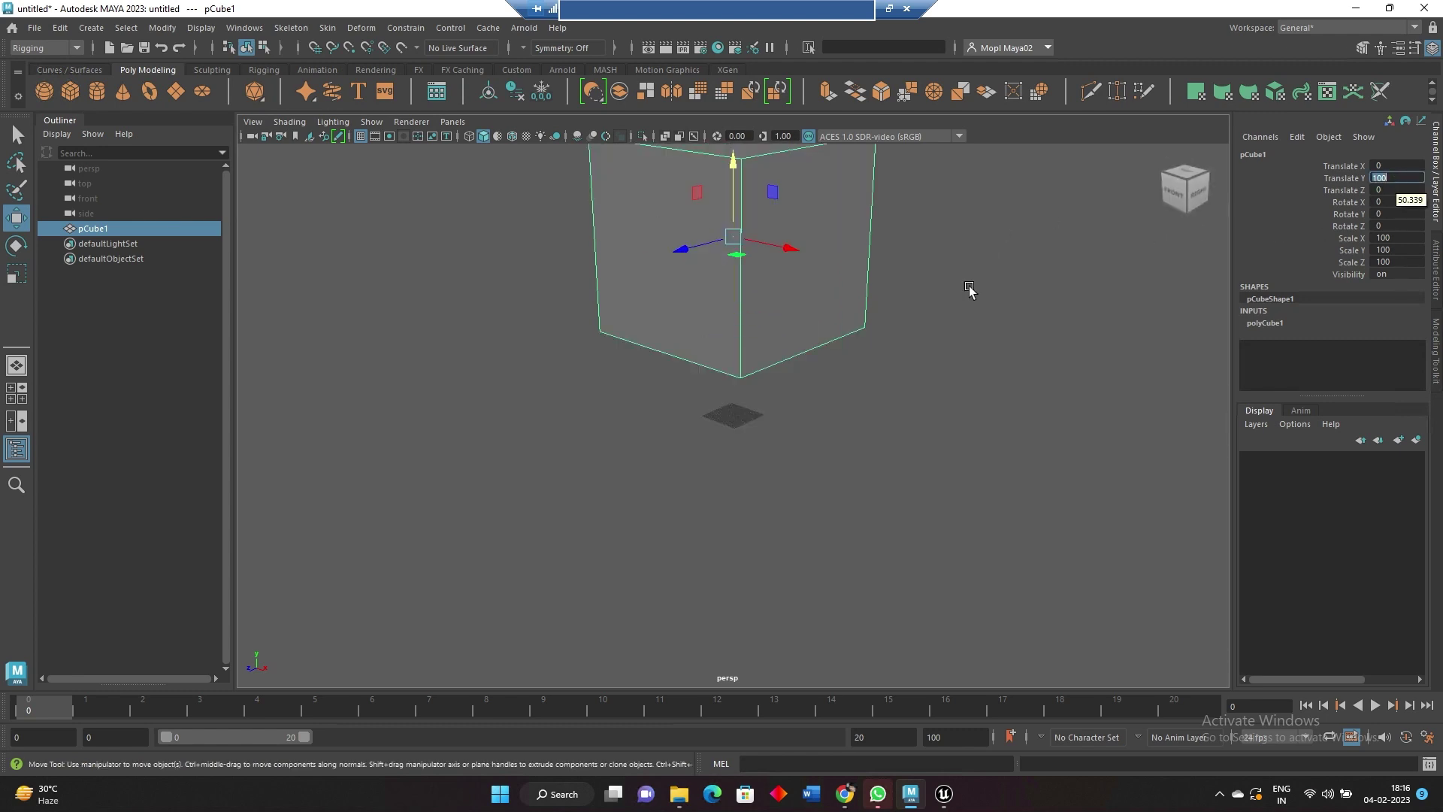
Correct the cube's Translate Y to 50 and view it in shaded mode
alt+middle_drag(854, 430, 855, 499)
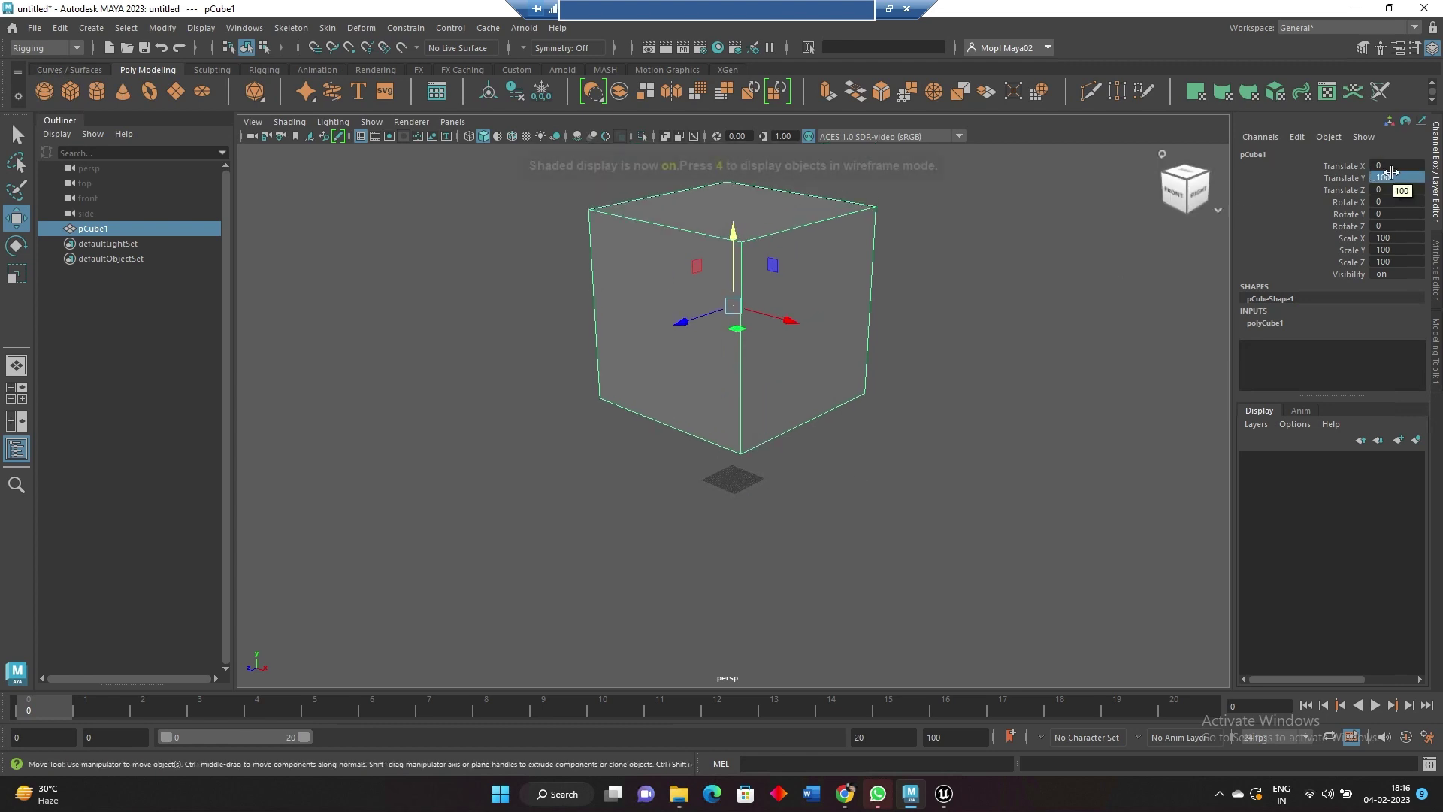
key(5)
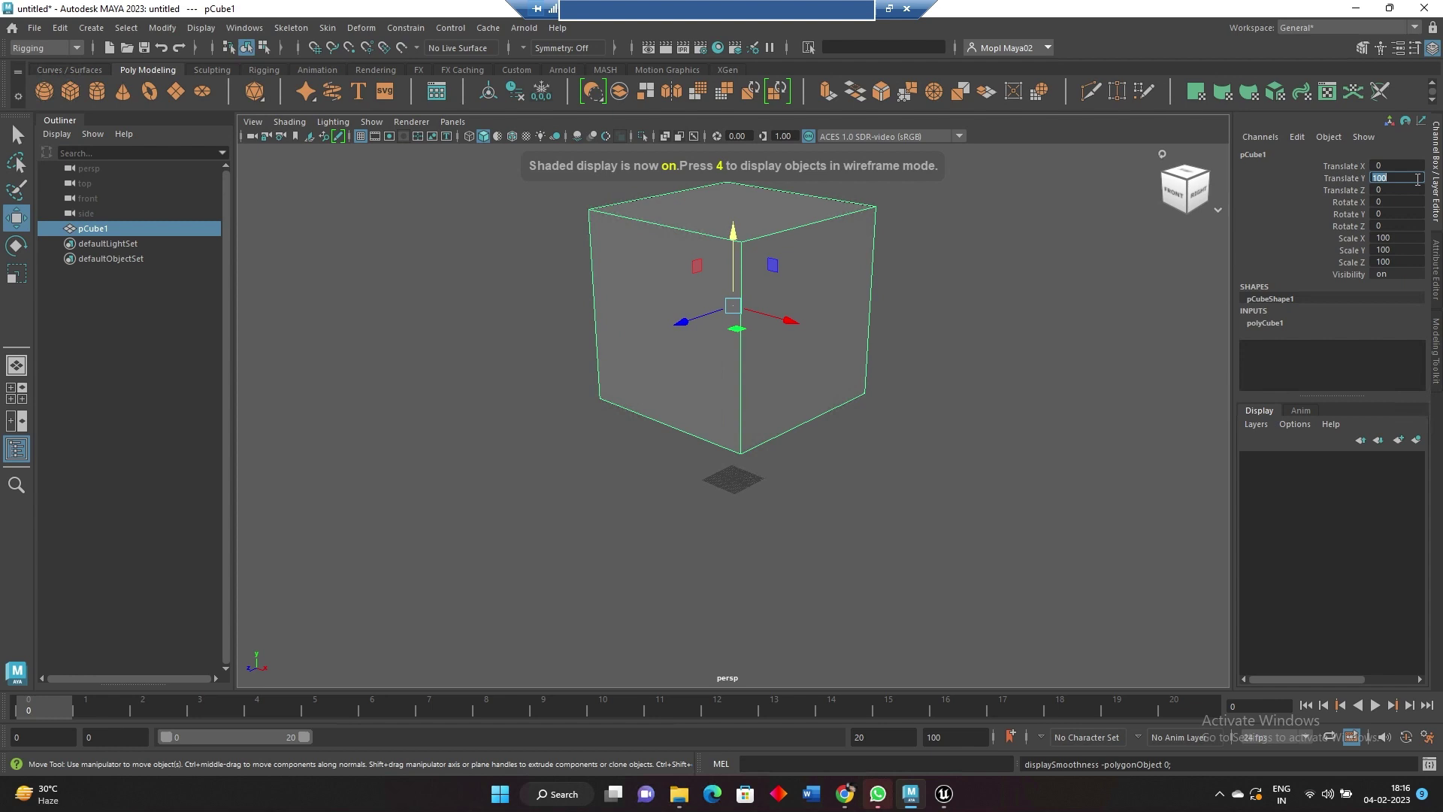
text(50)
key(Return)
click(964, 513)
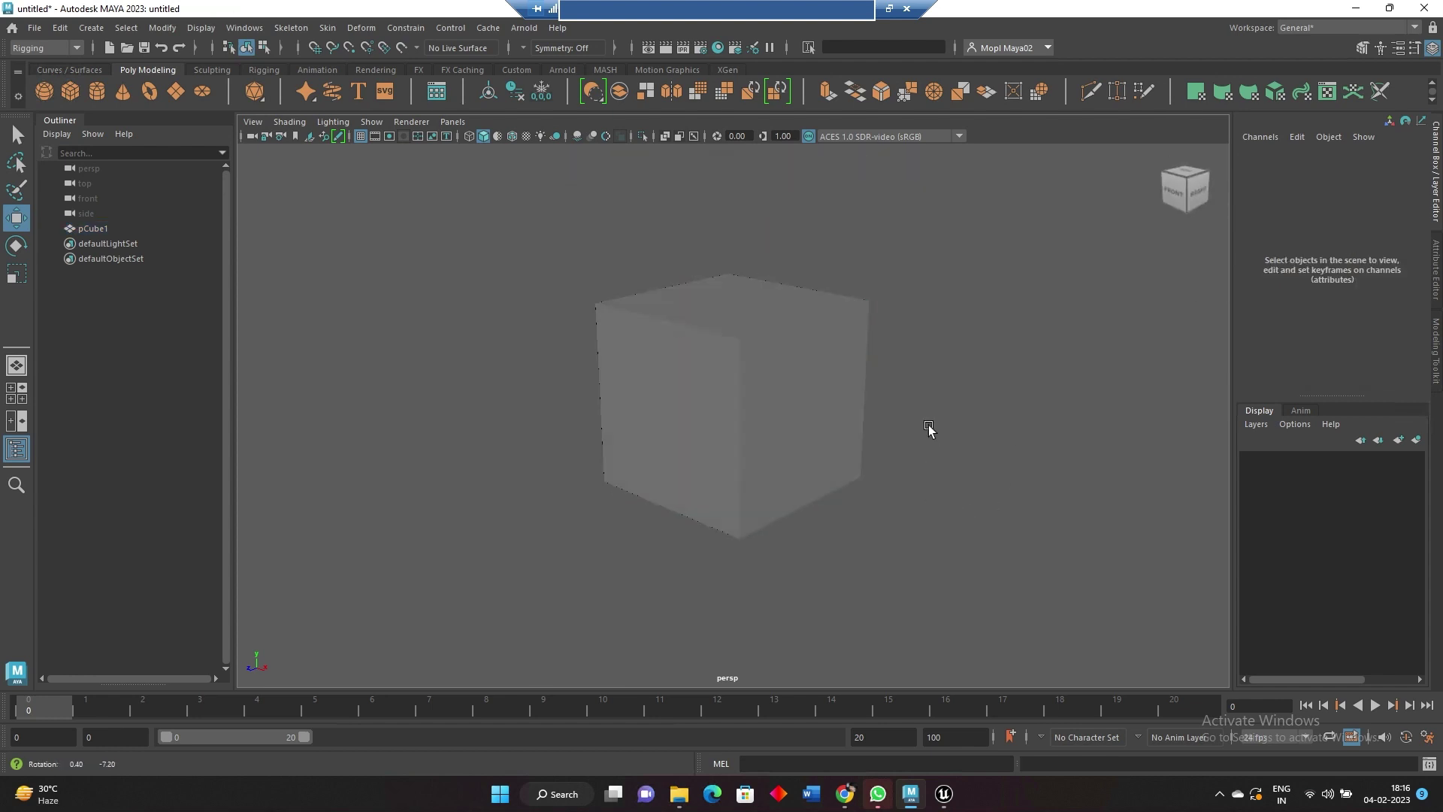
alt+drag(927, 429, 938, 478)
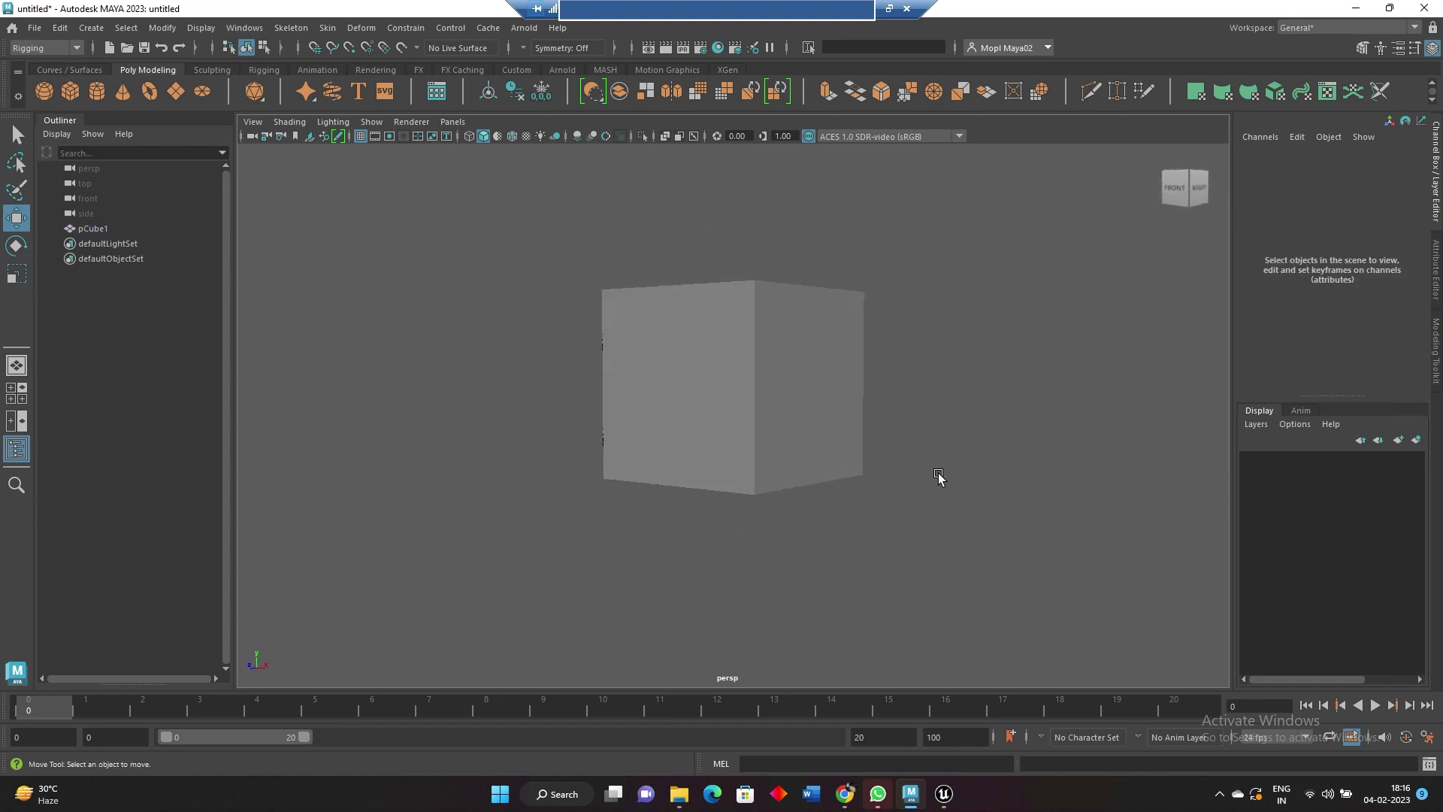
Freeze the cube's transformations with Modify > Freeze Transformations
click(636, 385)
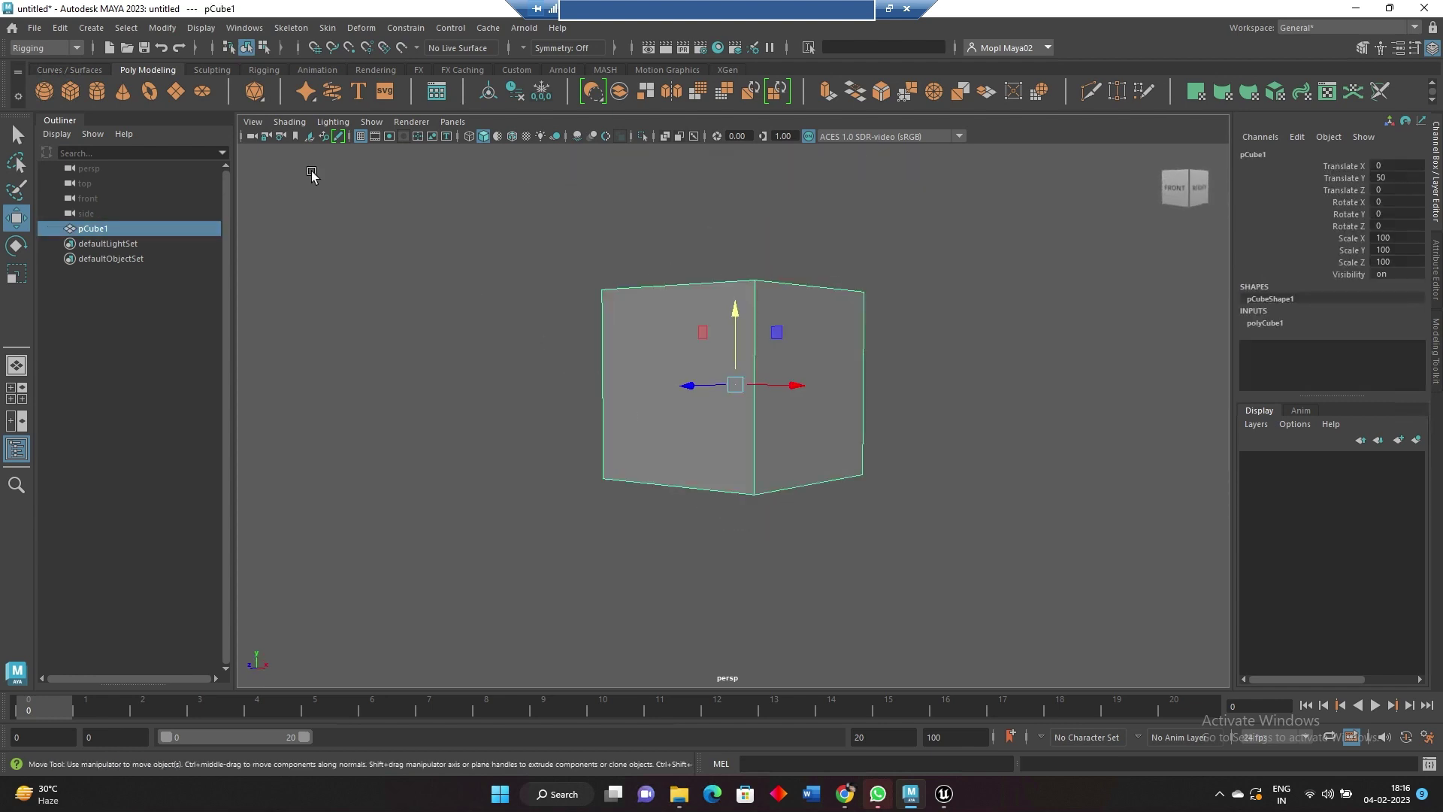
click(162, 28)
click(207, 97)
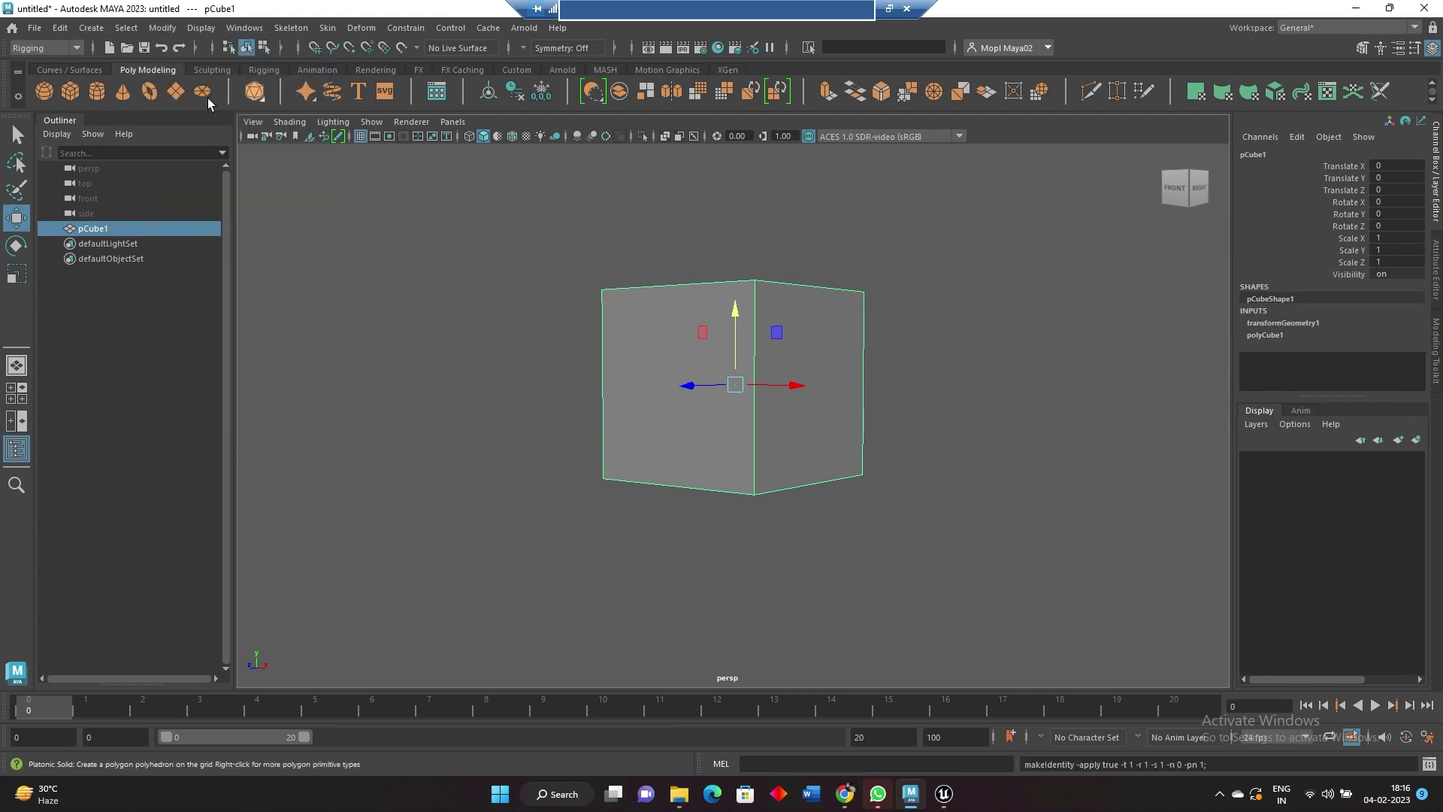
Rename the cube to BoxTest in the Channel Box
double_click(1280, 154)
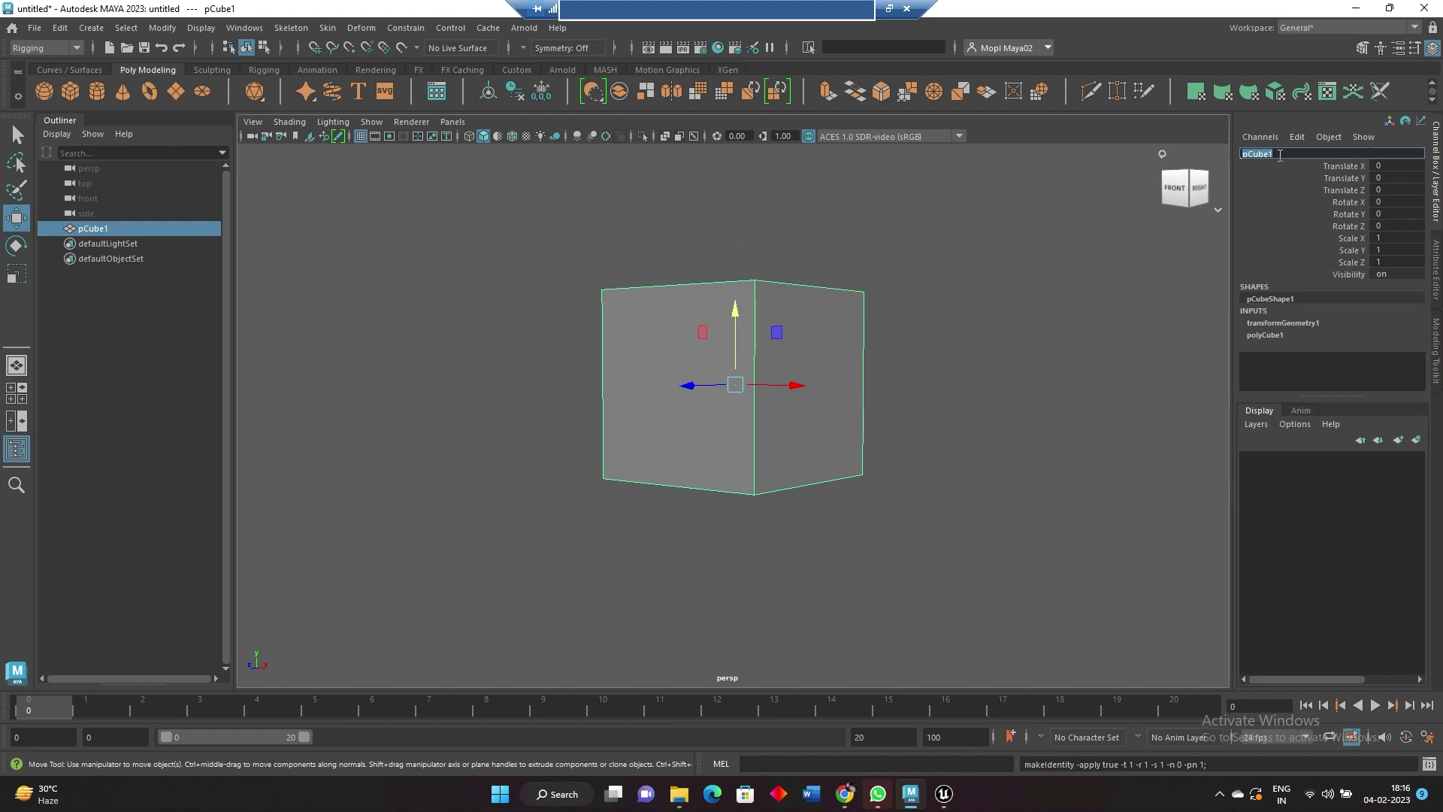
text(Te)
key(BackSpace)
key(BackSpace)
text(BoxTest)
key(Return)
alt+drag(1012, 493, 964, 505)
click(547, 605)
alt+drag(476, 406, 943, 299)
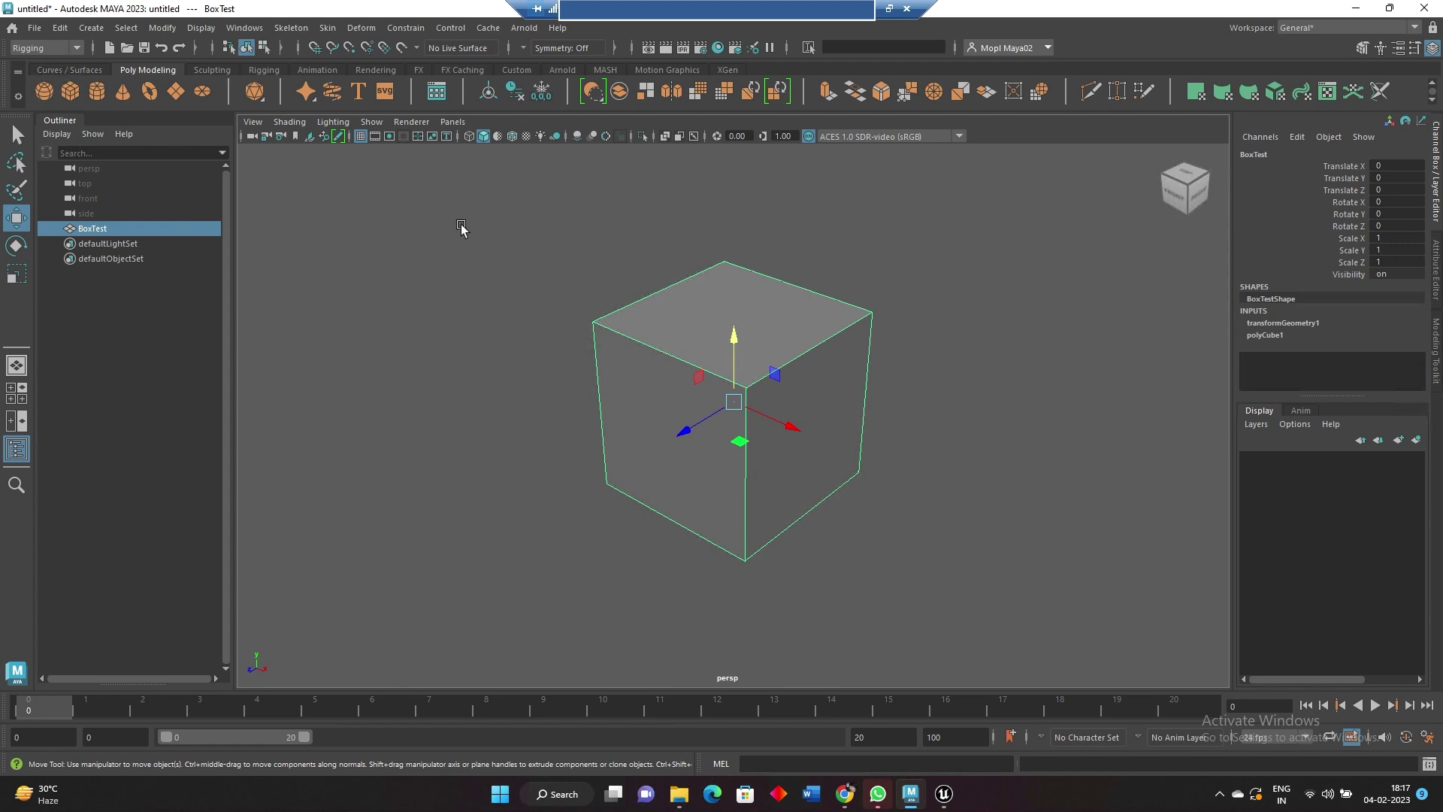
alt+drag(895, 320, 889, 315)
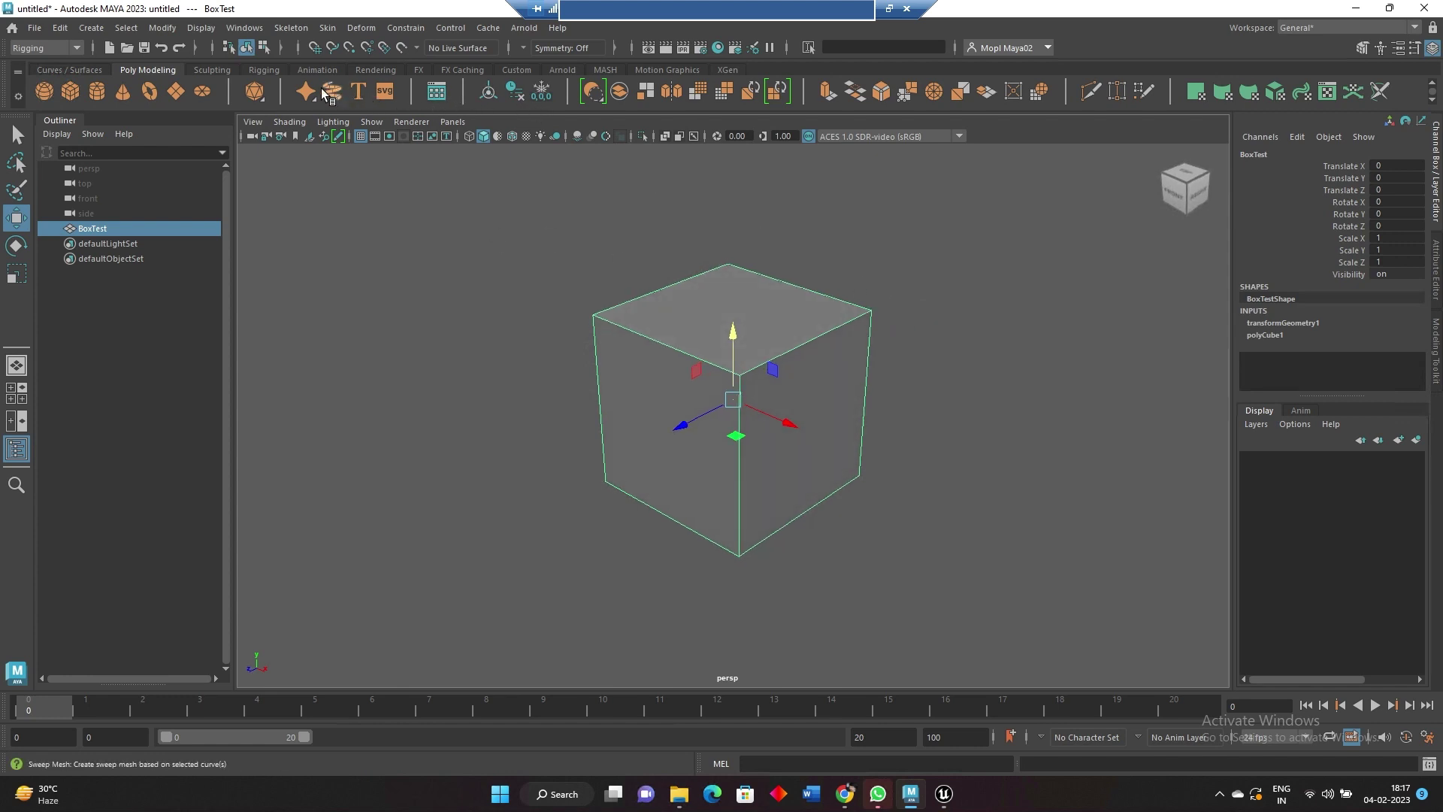
Assign a new Lambert material, lambert2, to BoxTest and set its colour to cyan
click(375, 69)
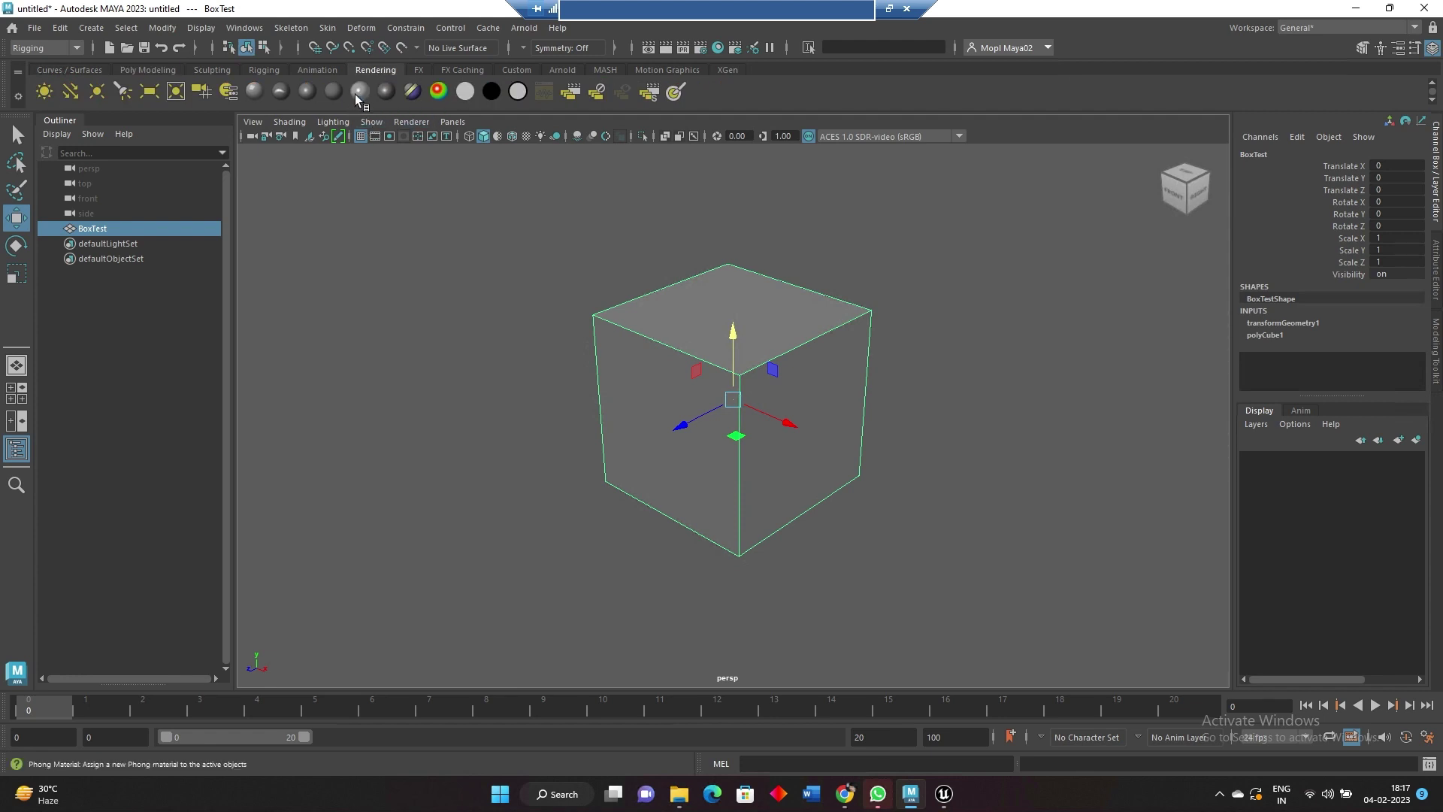
click(332, 91)
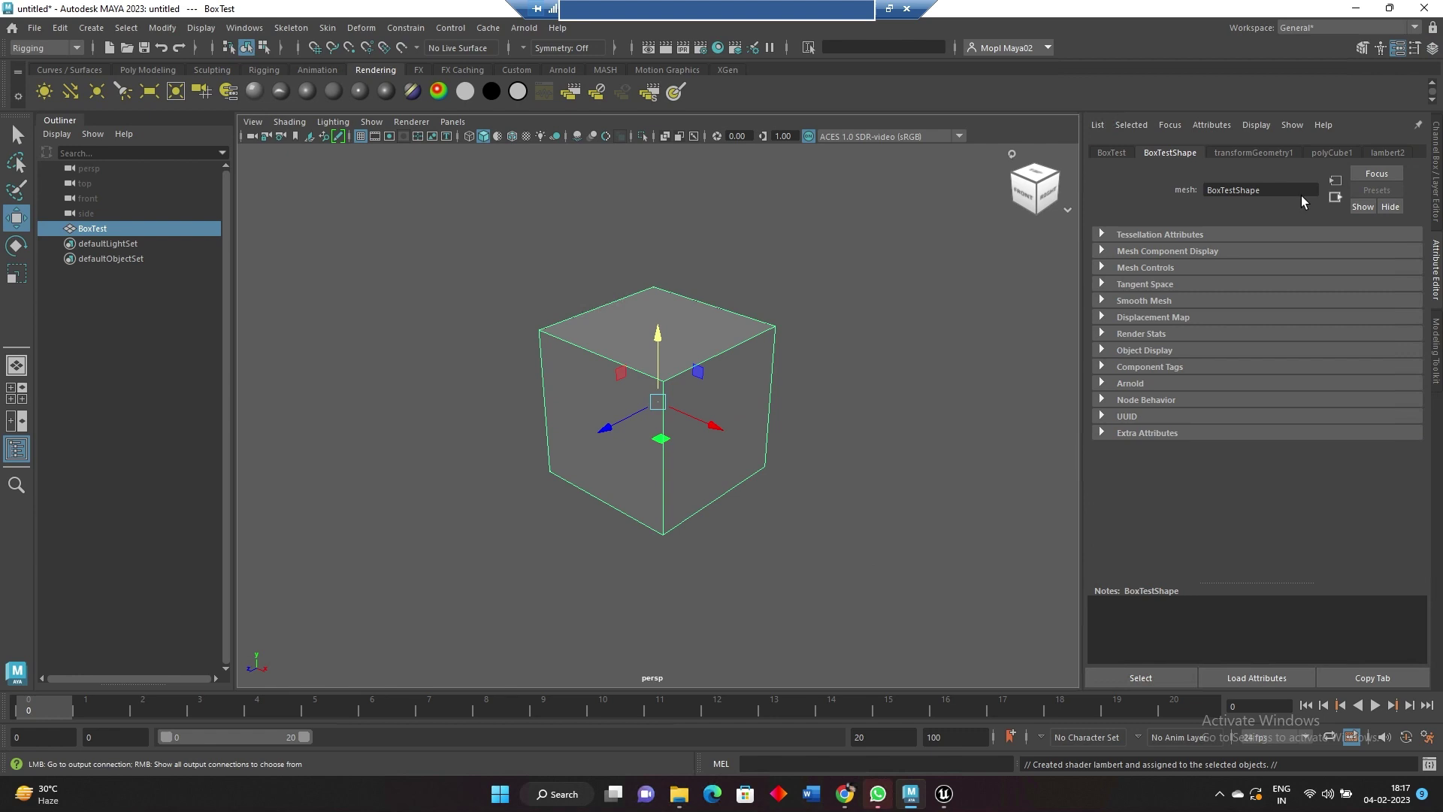
click(1374, 153)
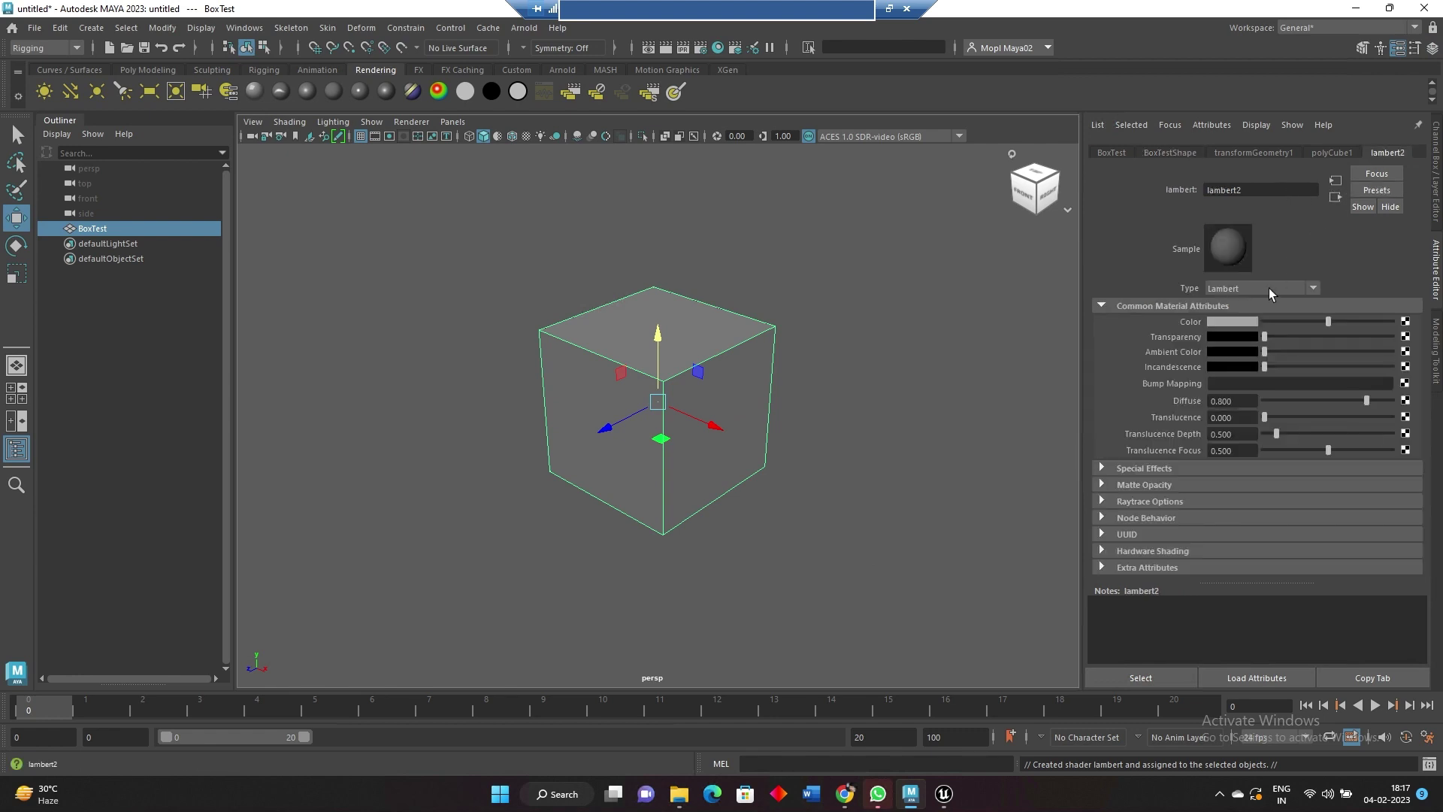
click(1239, 325)
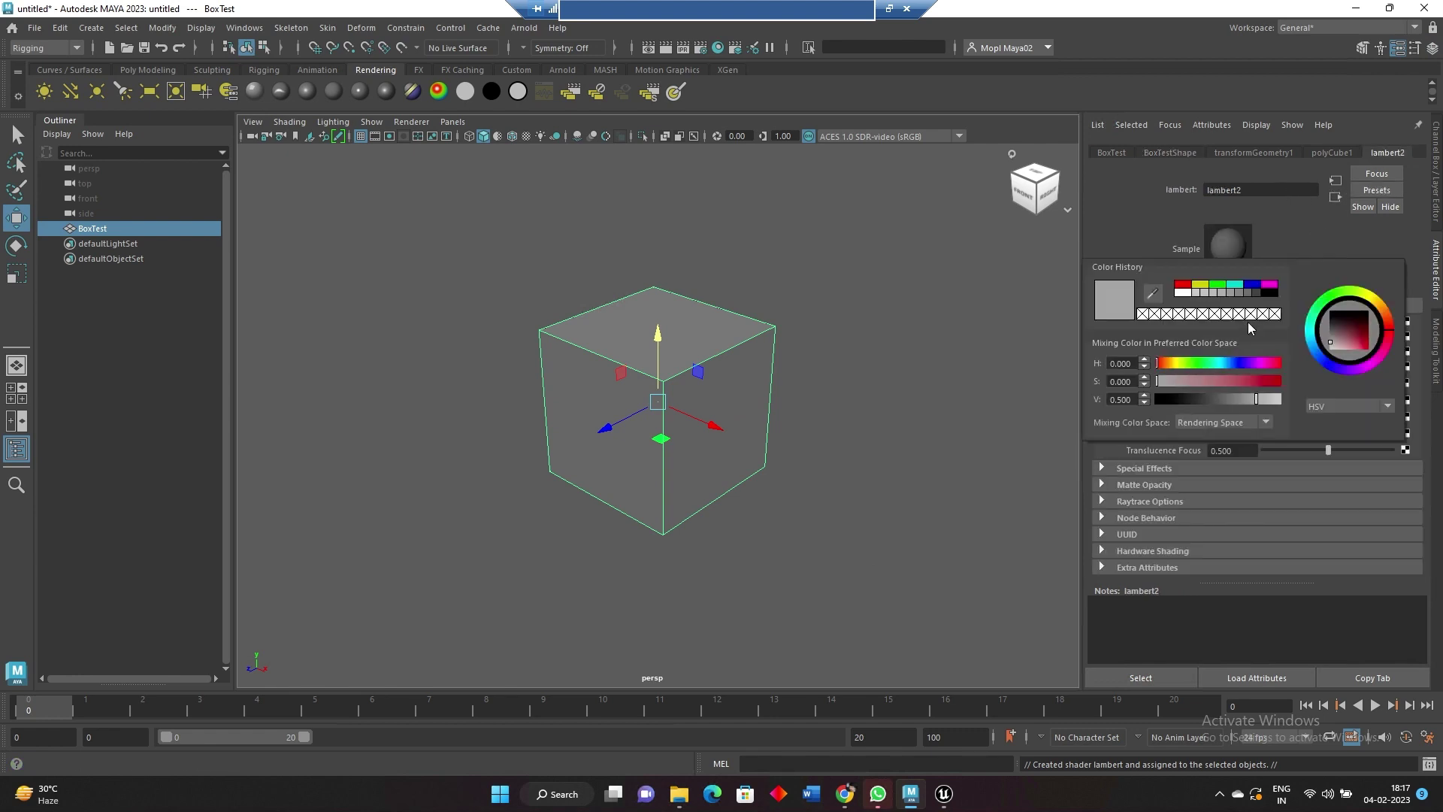
click(1235, 284)
click(906, 394)
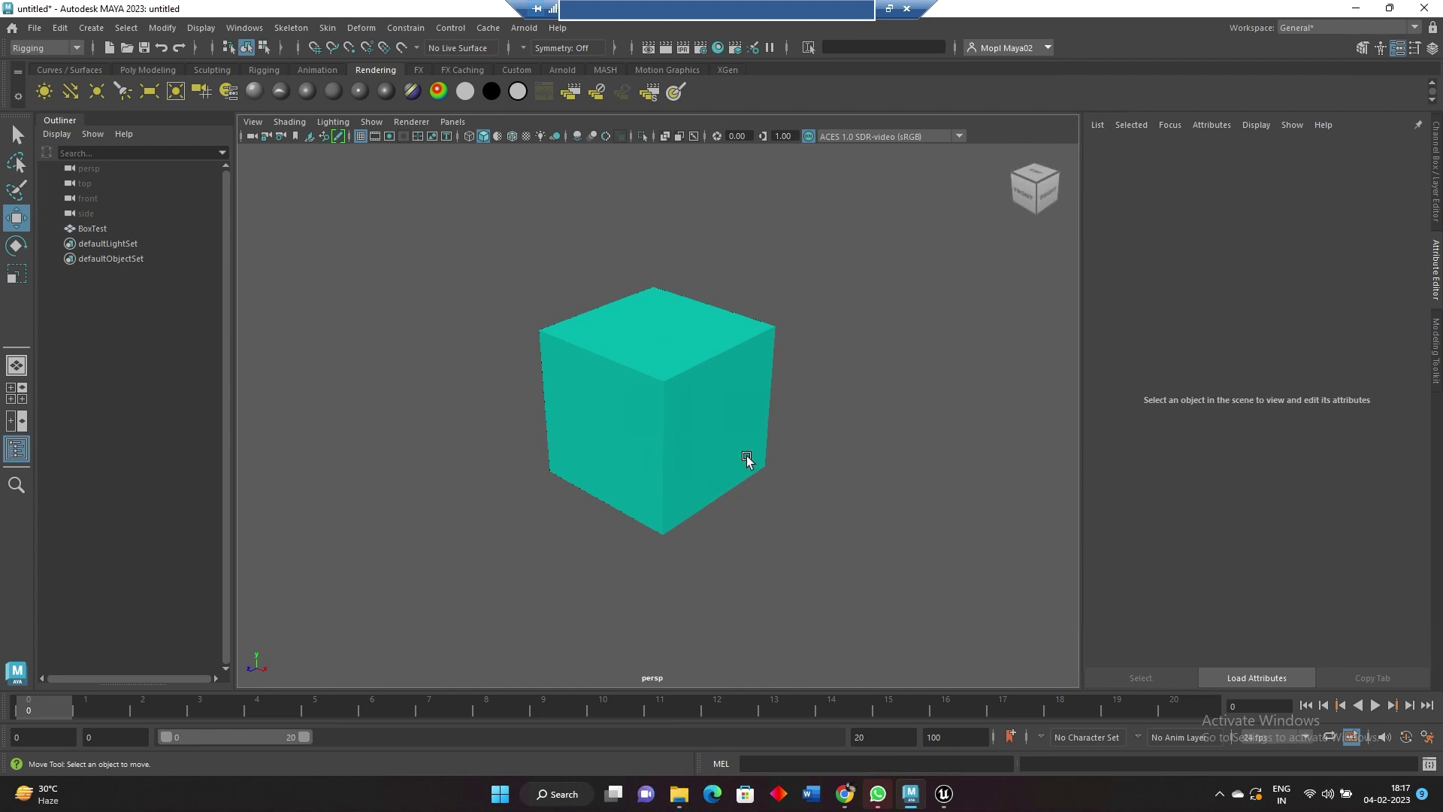
click(556, 492)
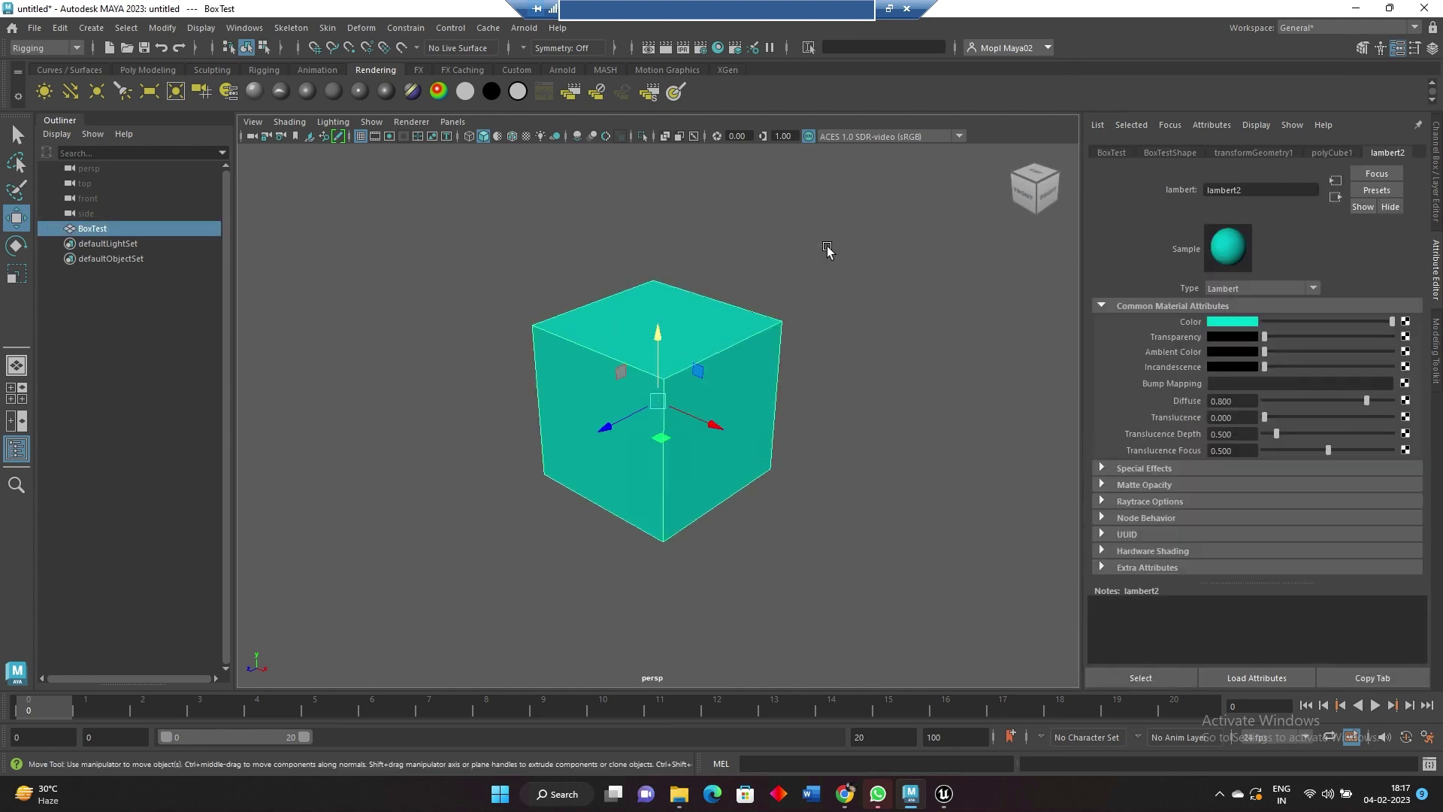
click(827, 250)
click(662, 458)
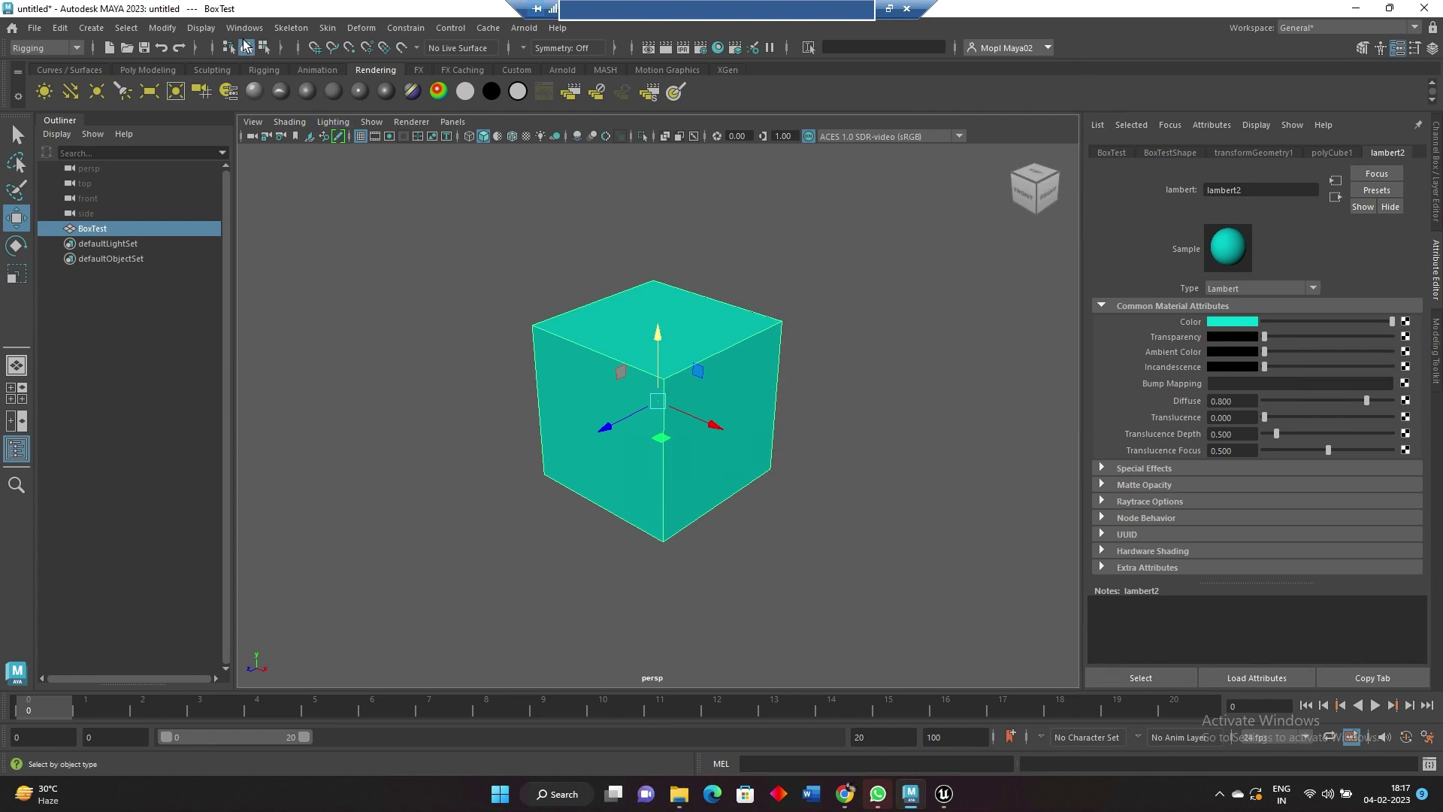
click(244, 28)
mouse_move(306, 193)
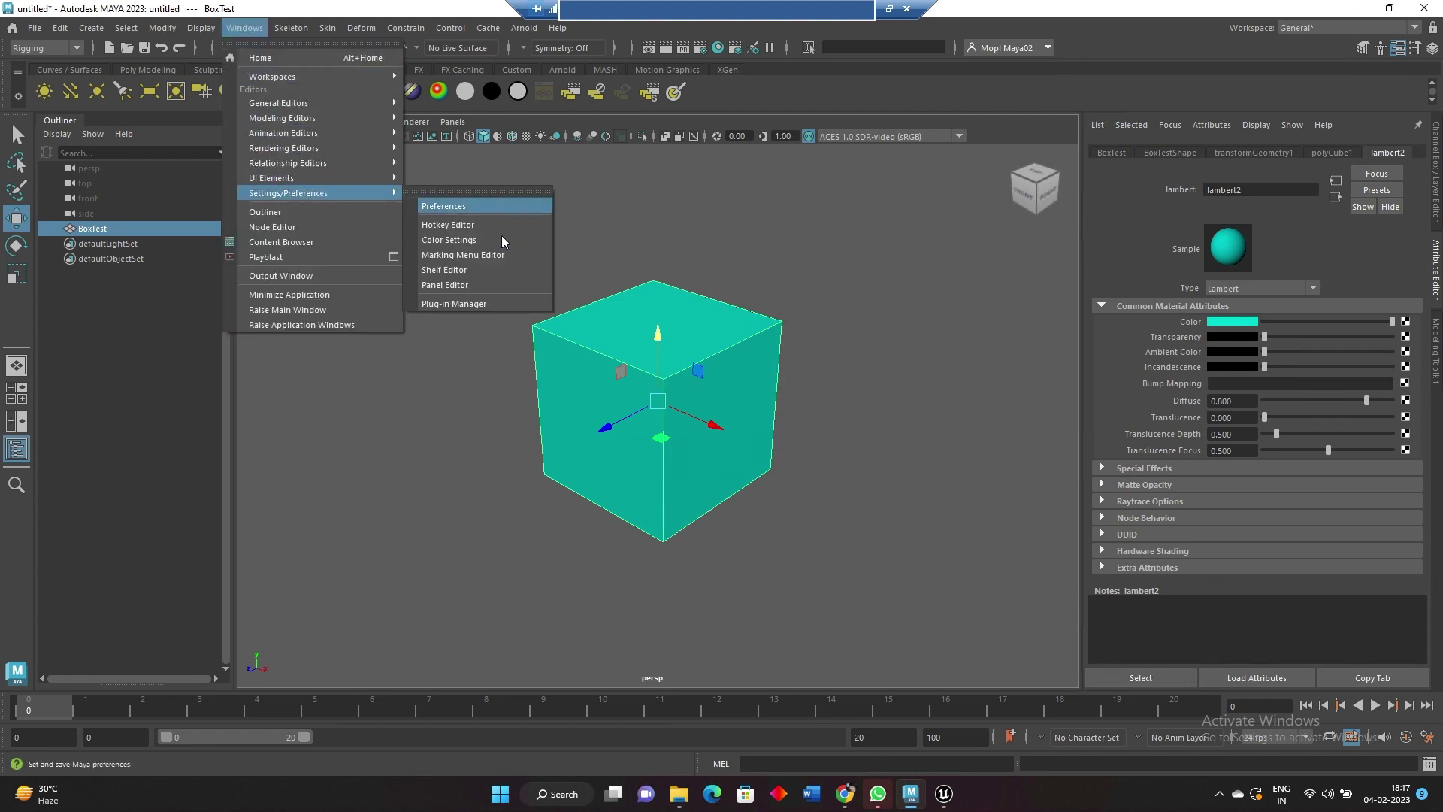
click(460, 303)
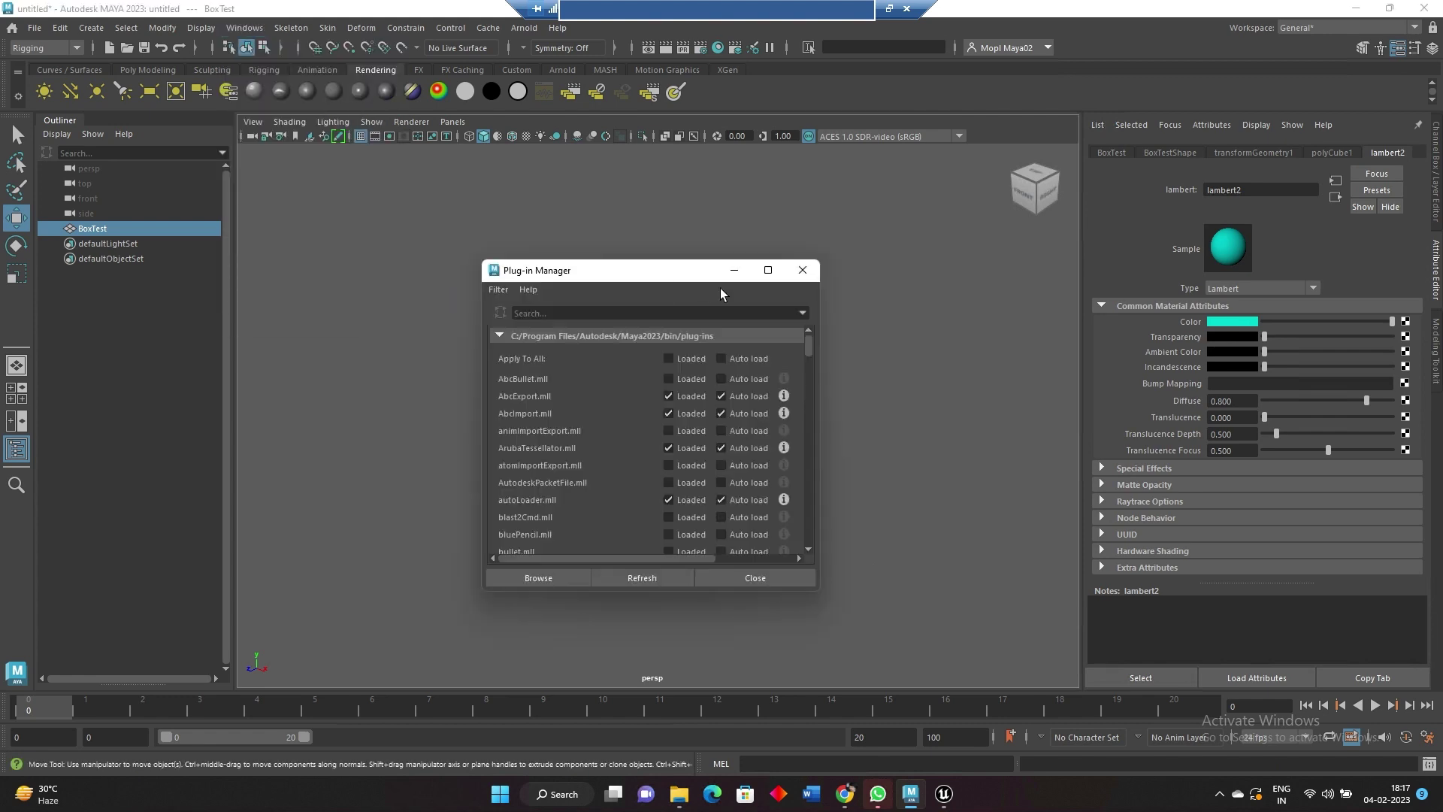
click(584, 310)
text(usd)
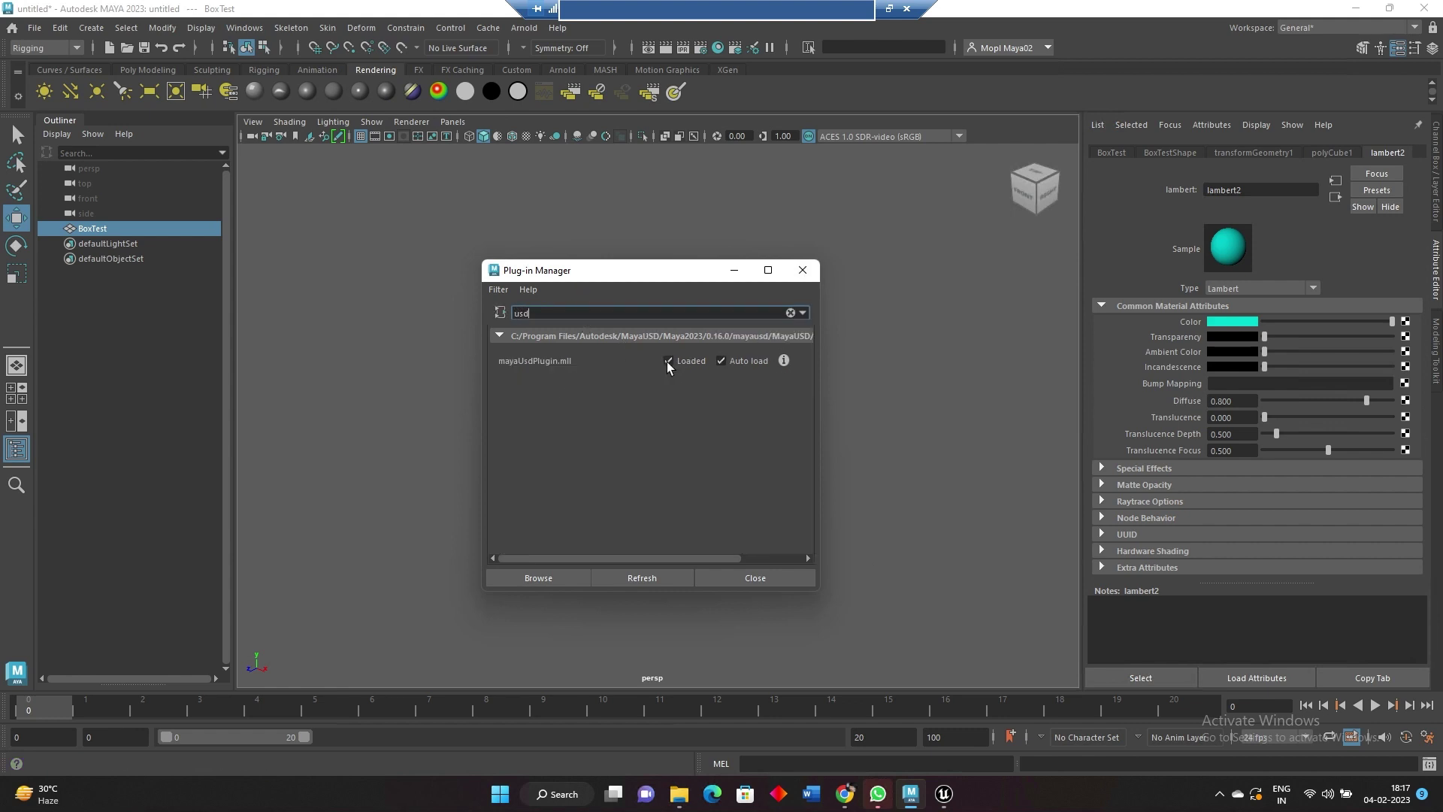
click(802, 270)
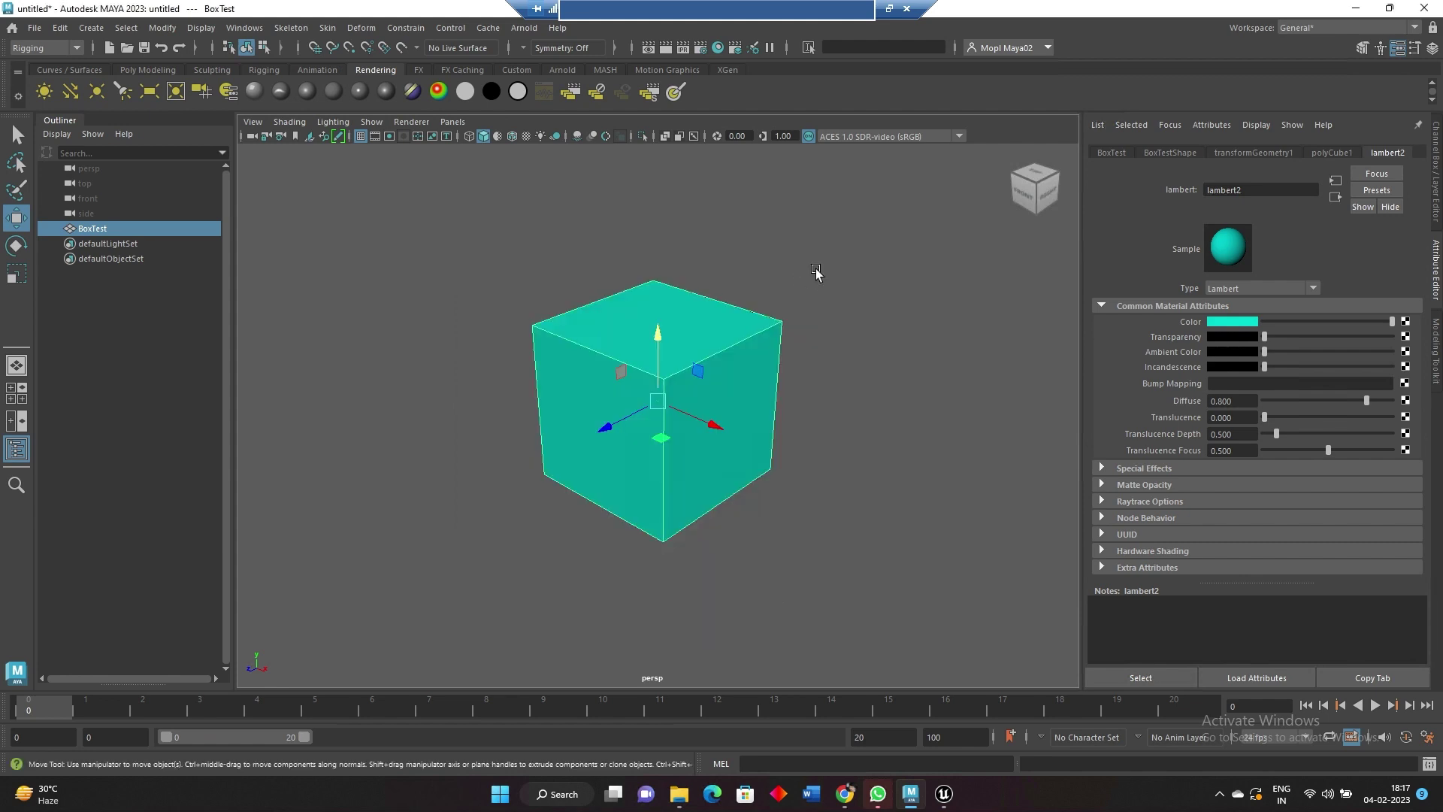
Reset the Export Selection options to defaults and set the file type to USD Export
click(35, 28)
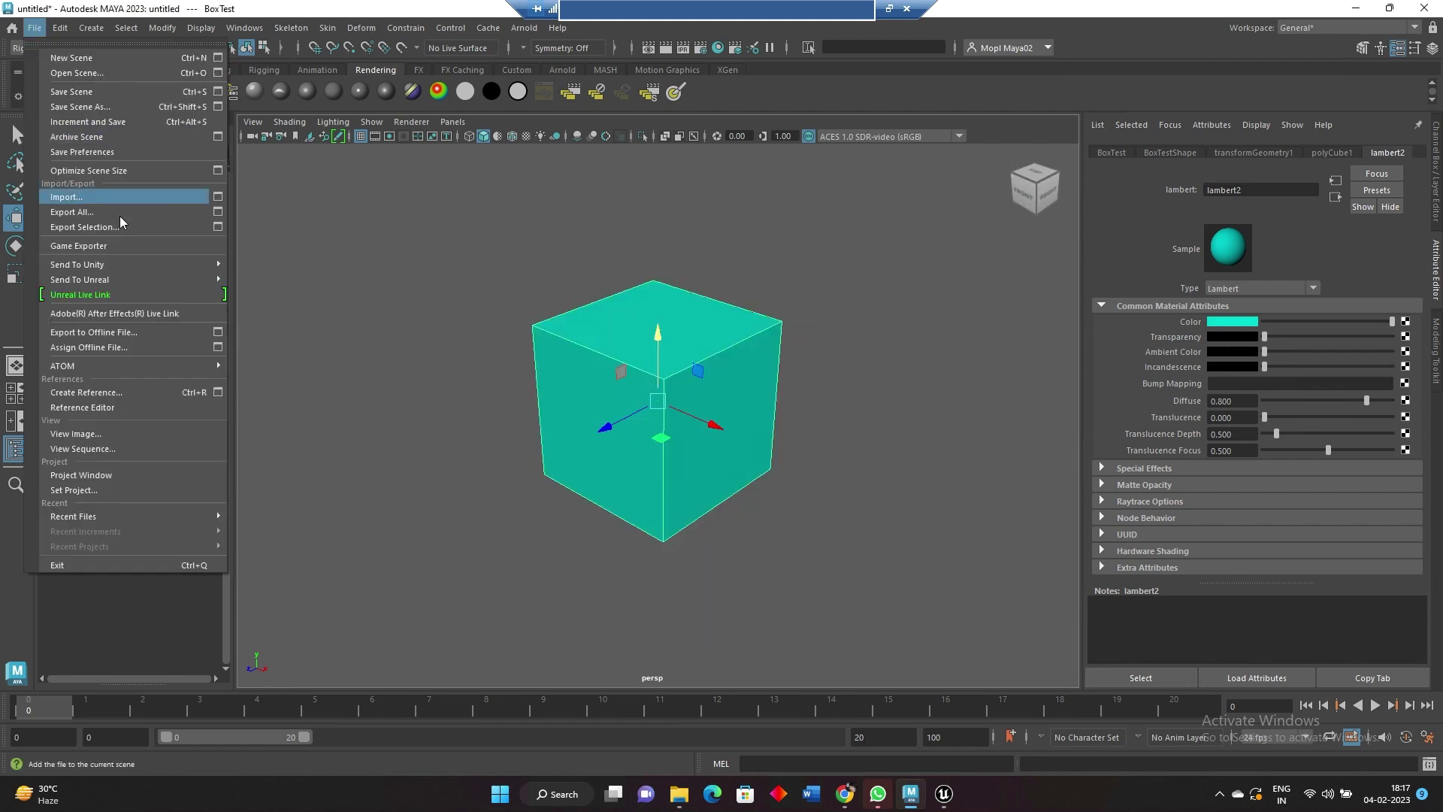
click(218, 228)
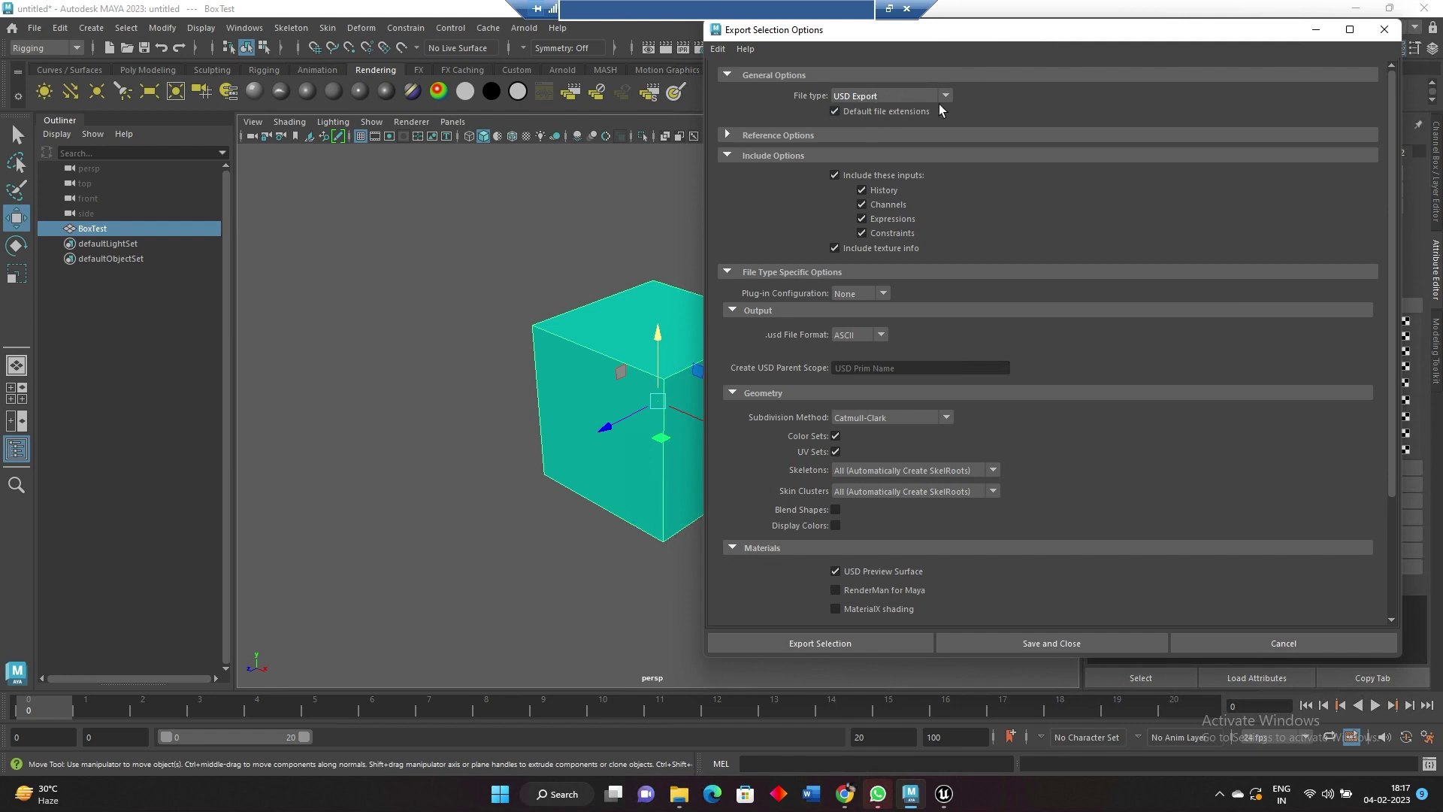
click(717, 49)
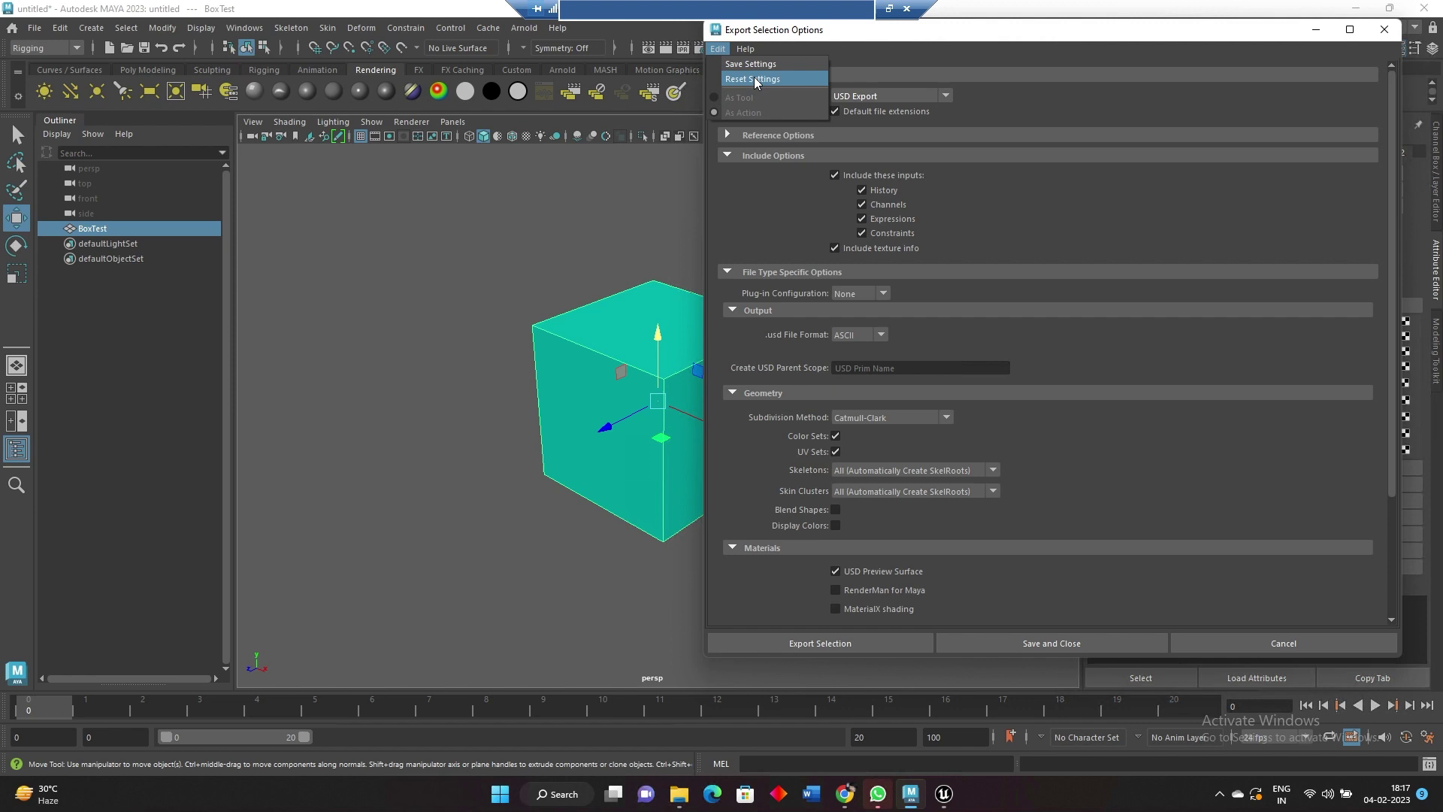
click(755, 78)
click(914, 93)
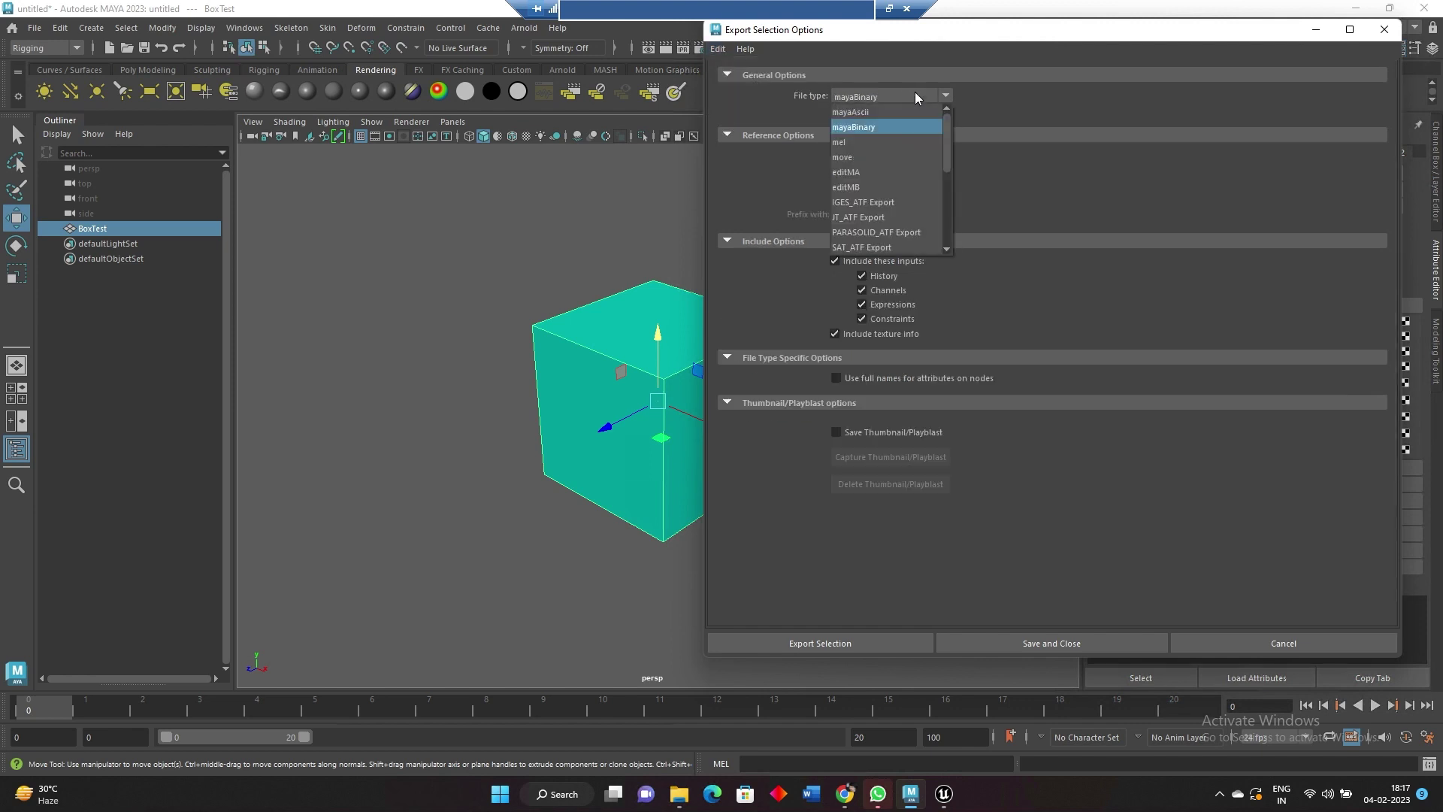
scroll(899, 173, down, 2)
click(877, 227)
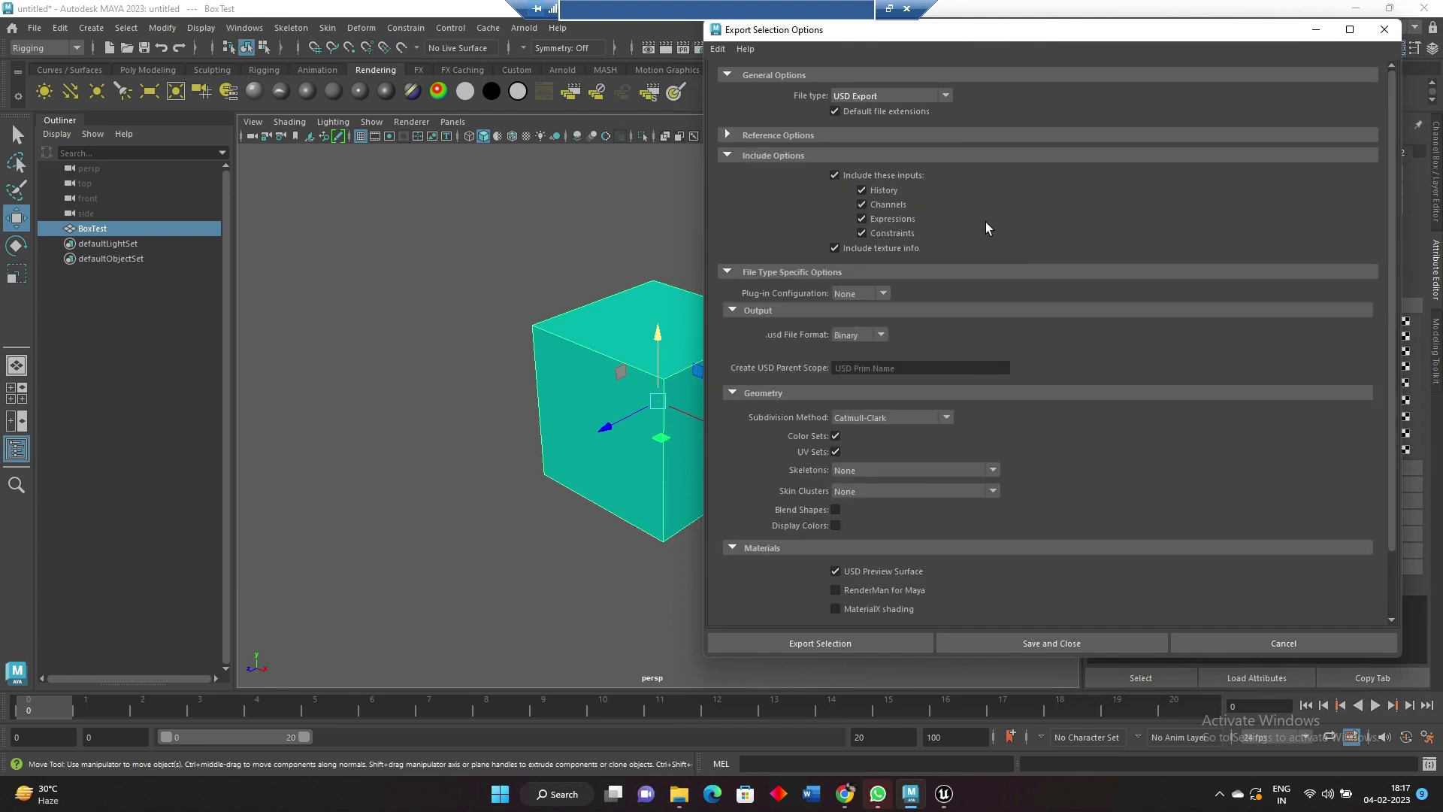
scroll(985, 222, down, 2)
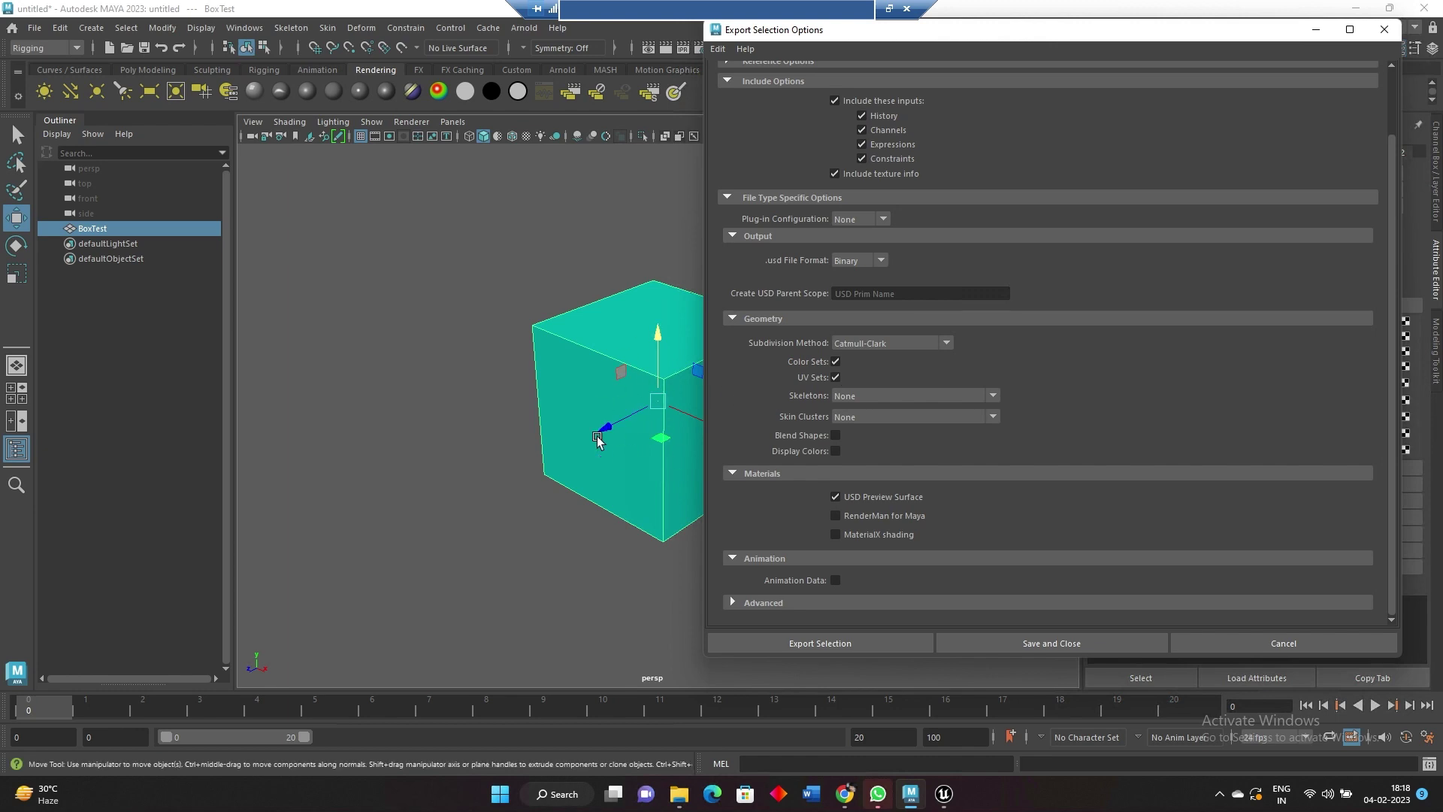
alt+drag(613, 456, 499, 444)
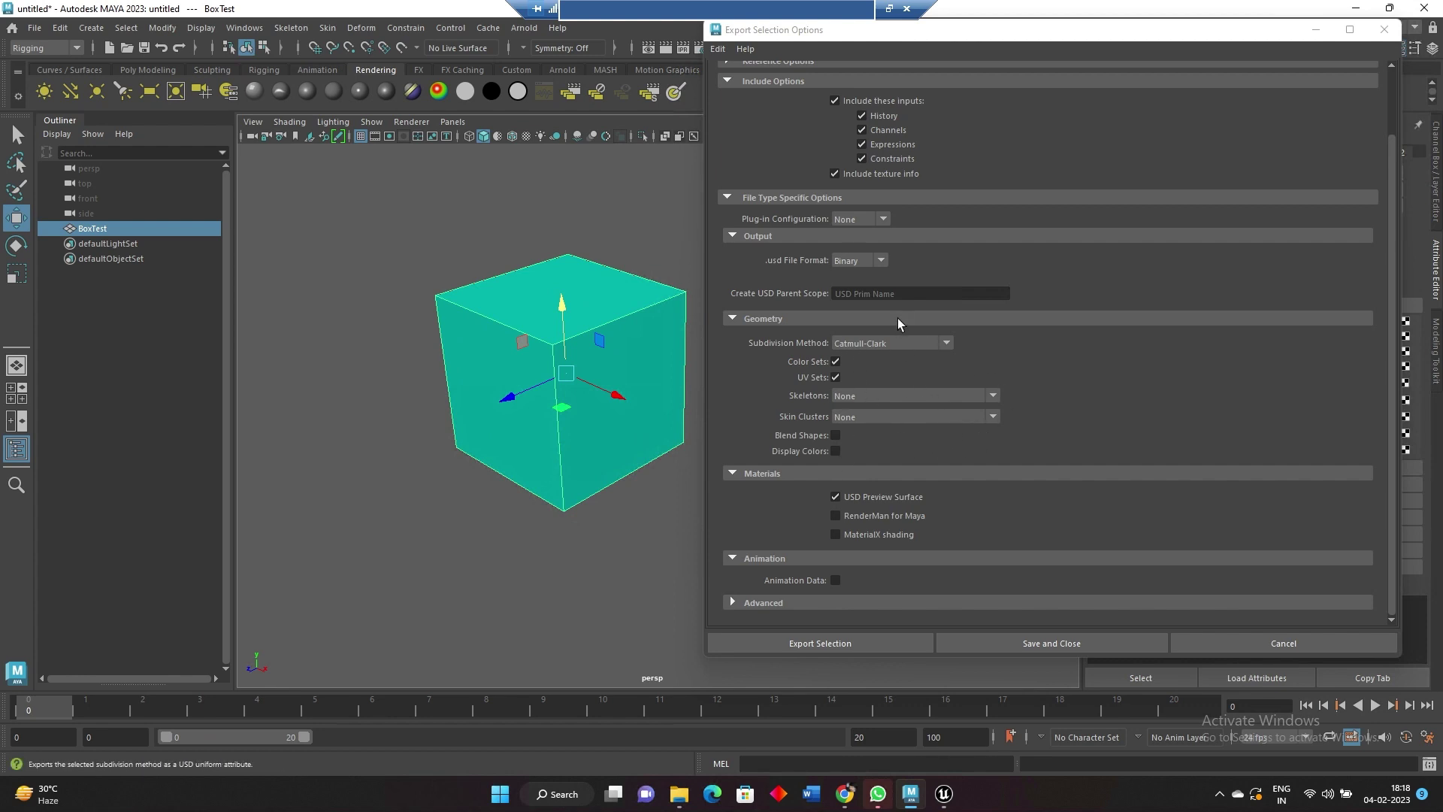
Export the cube as BoxTest.usd into the D:\USD1 folder
click(836, 645)
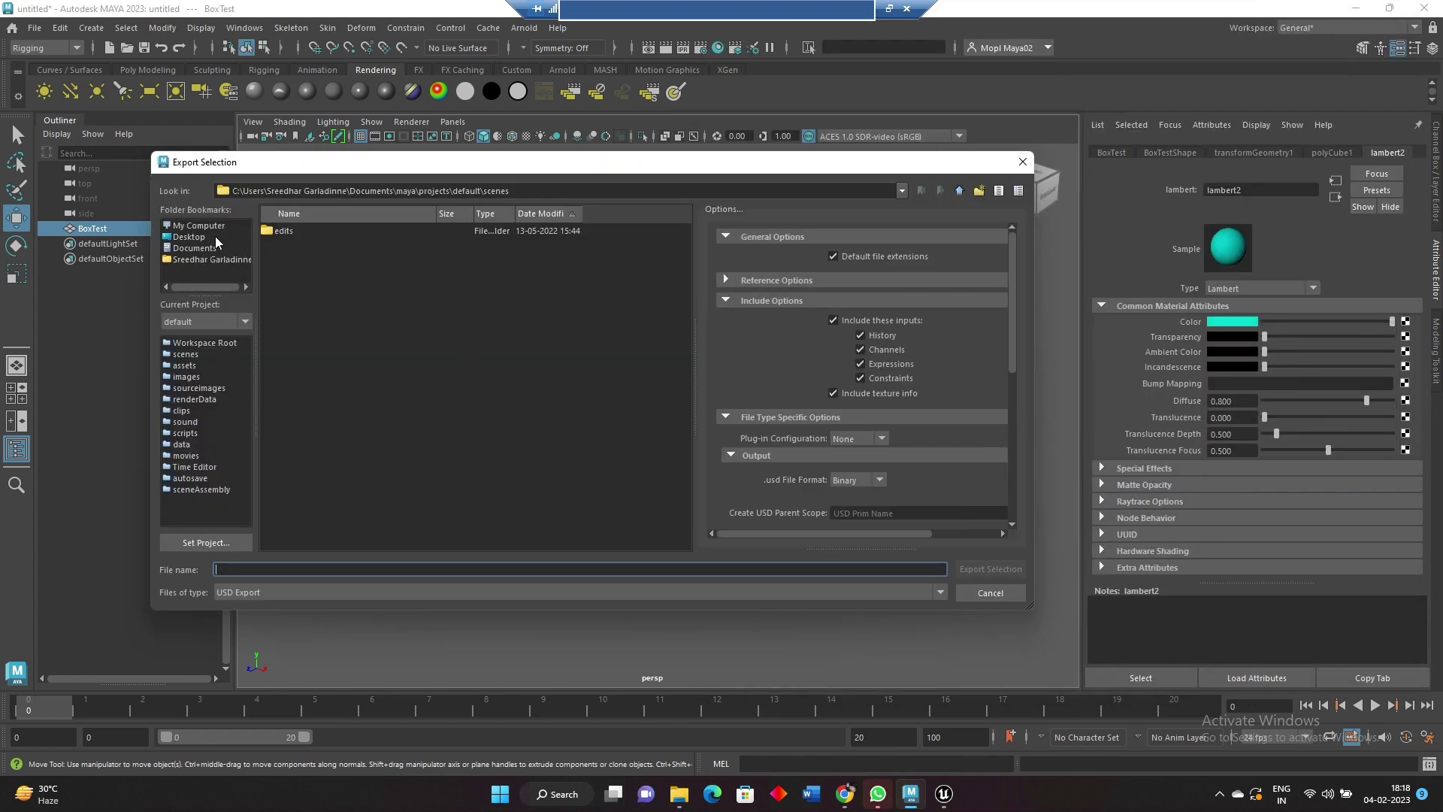
click(216, 240)
double_click(311, 244)
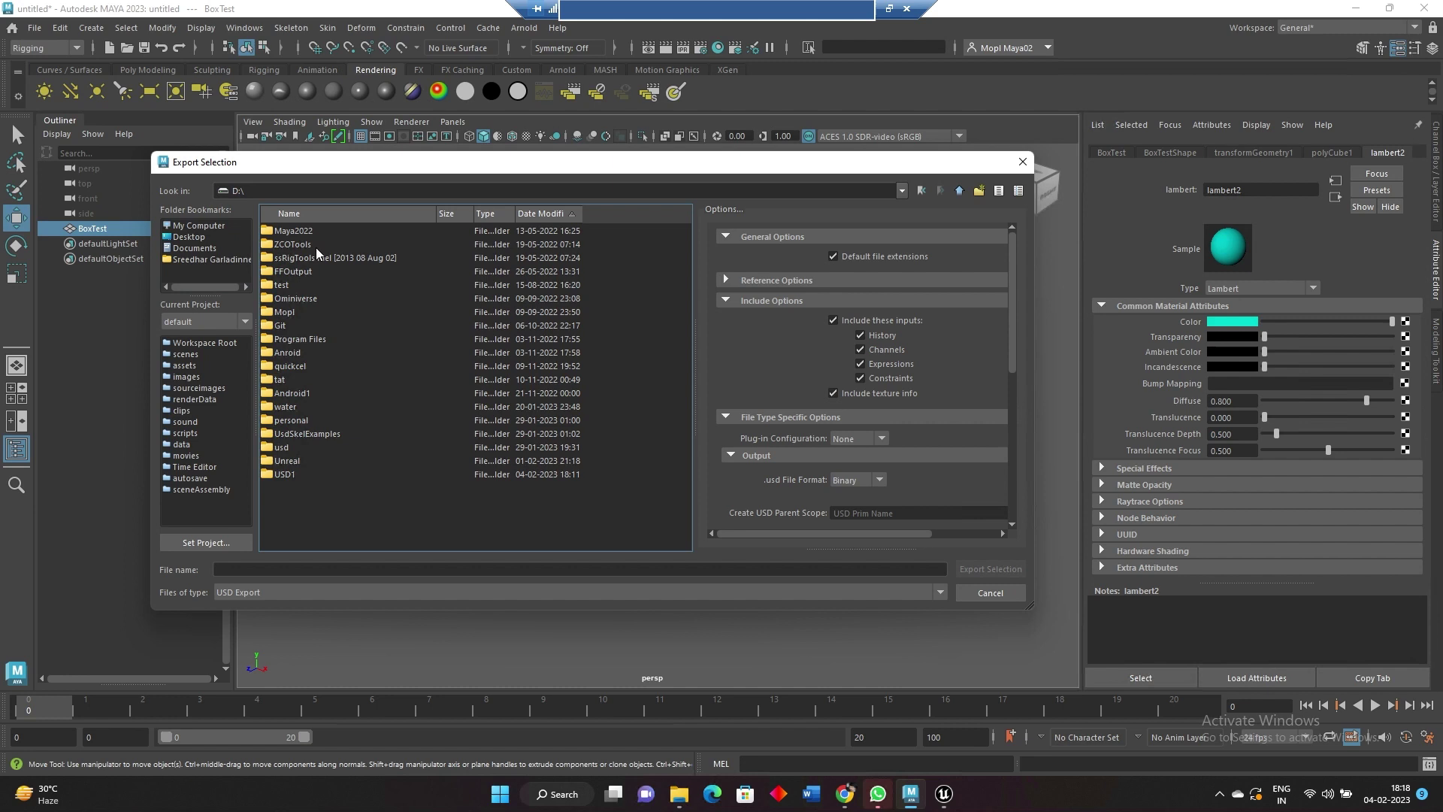
click(290, 275)
key(u)
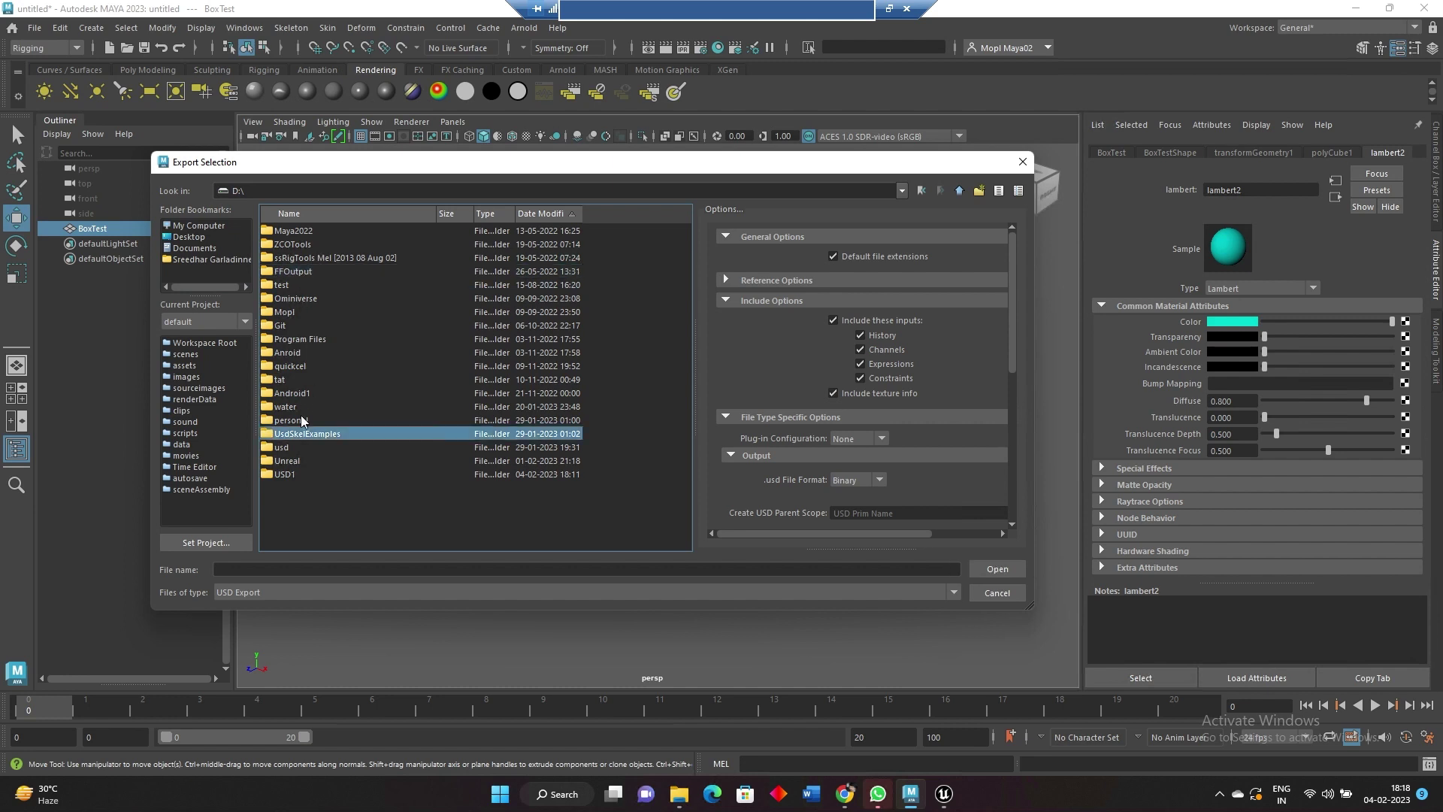
double_click(285, 474)
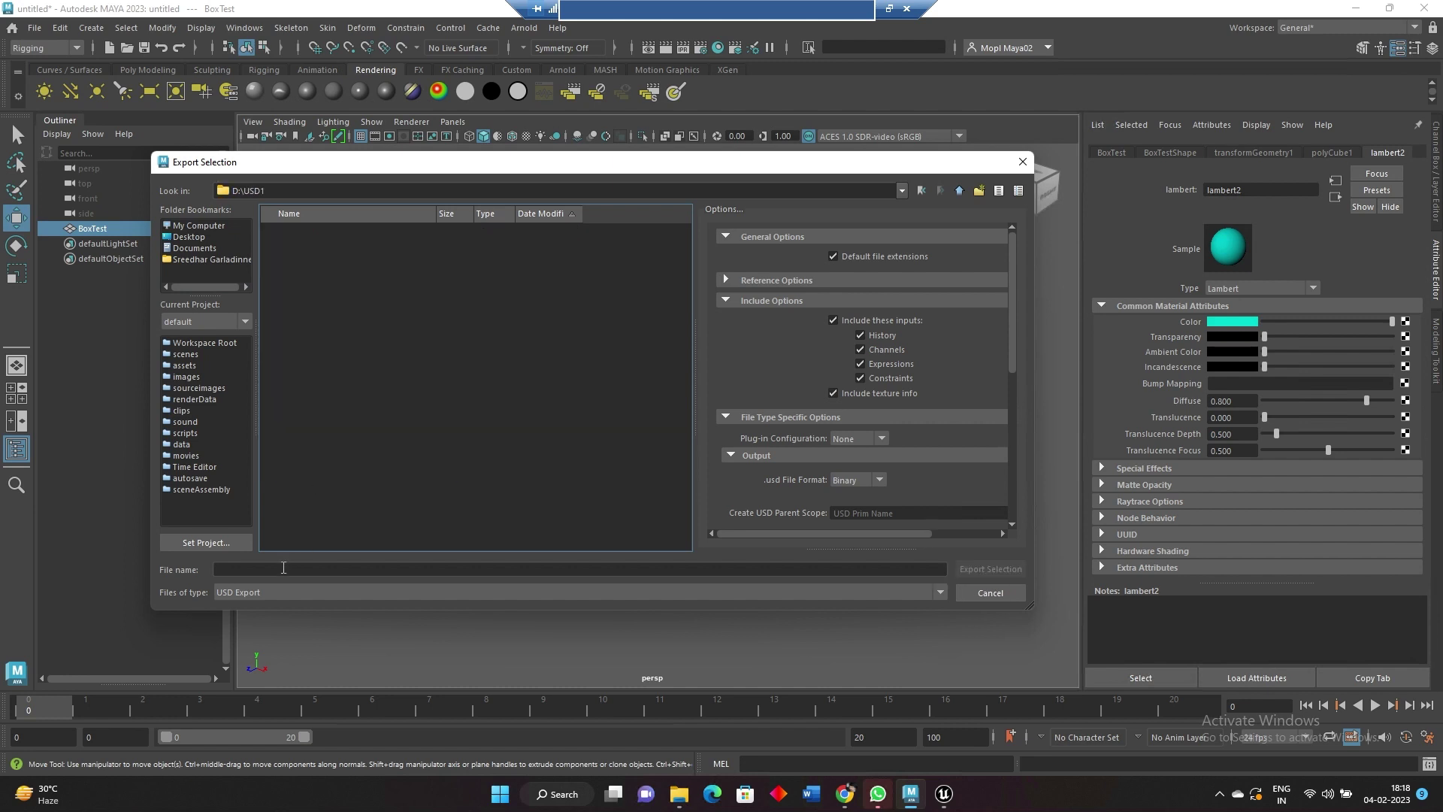
click(284, 568)
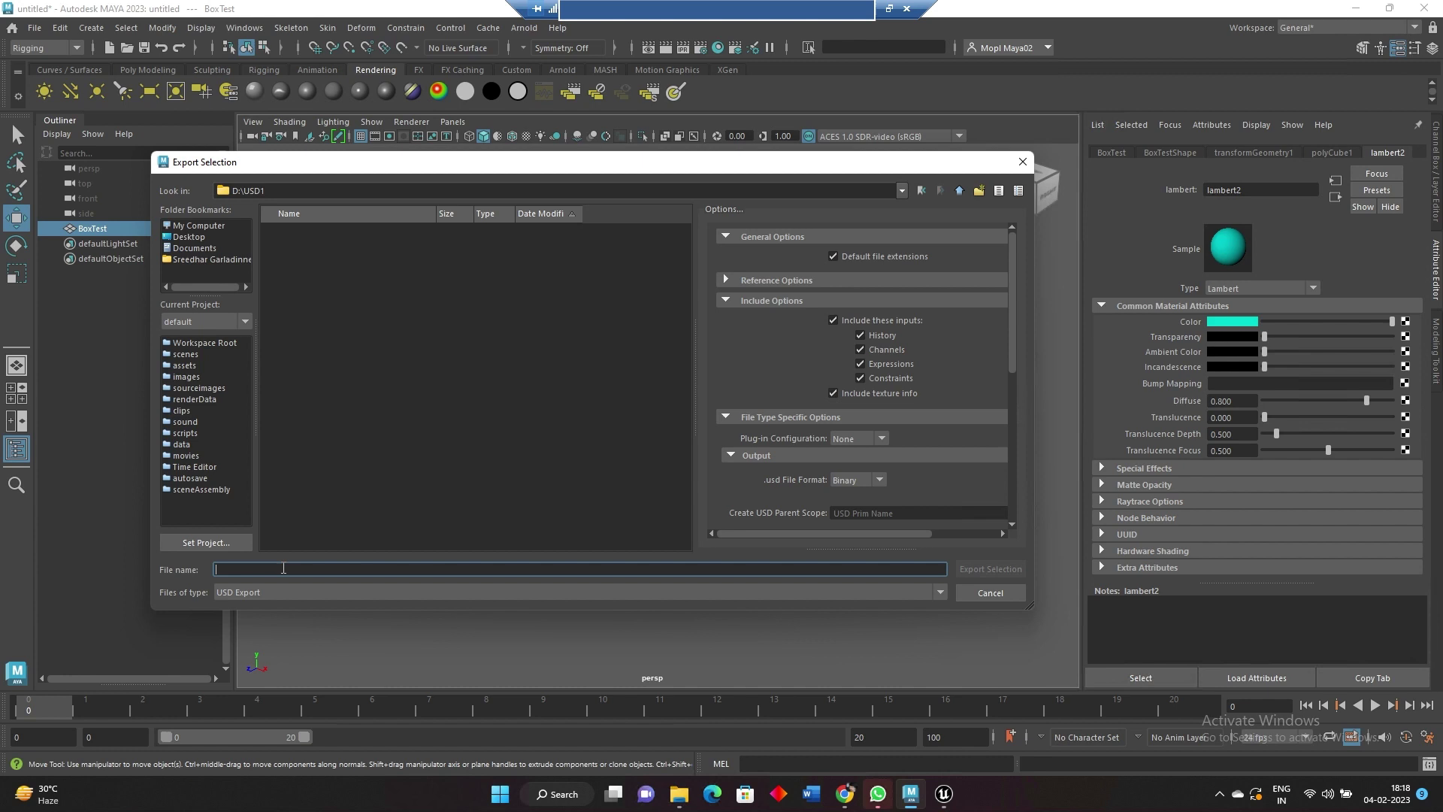
text(Box)
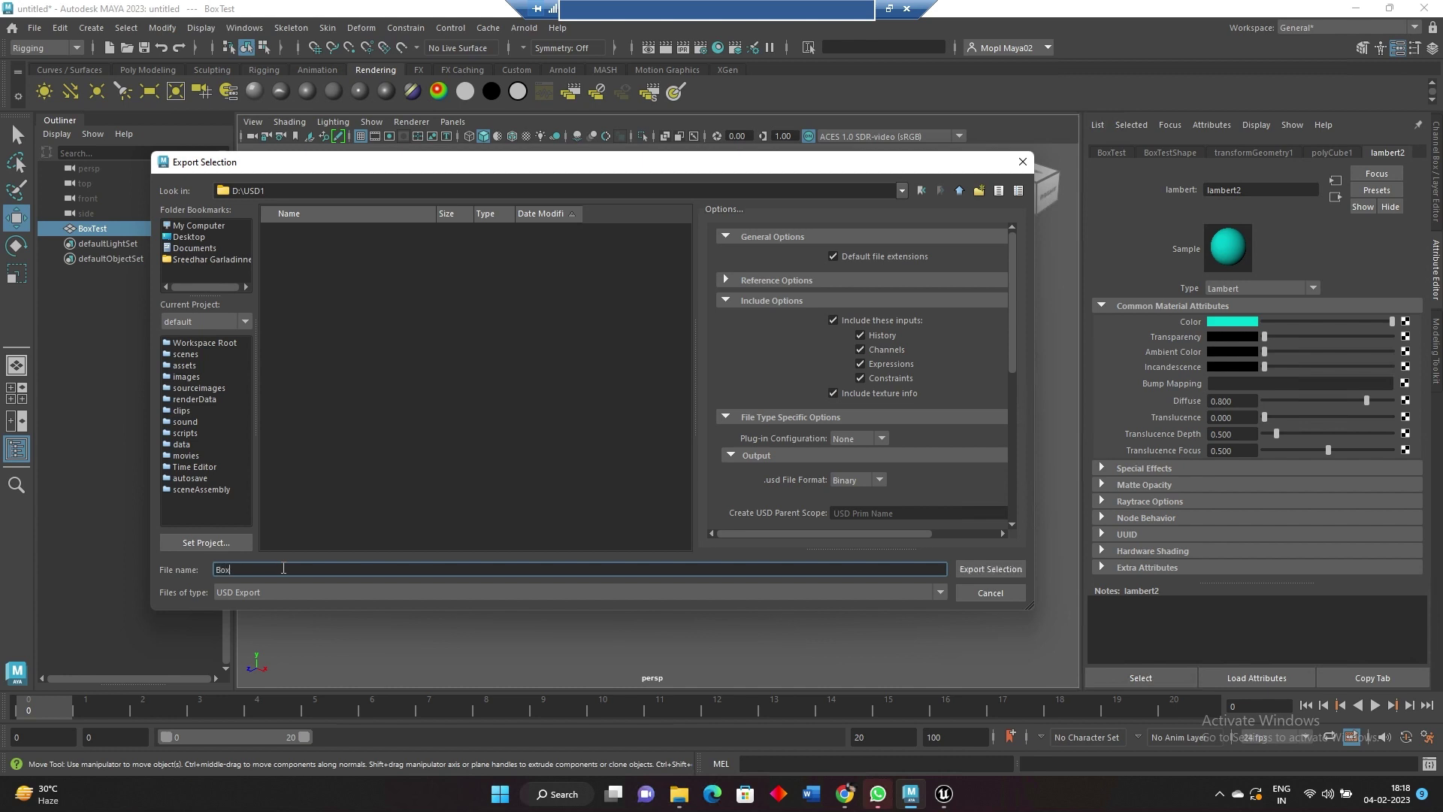
text(Test)
key(Return)
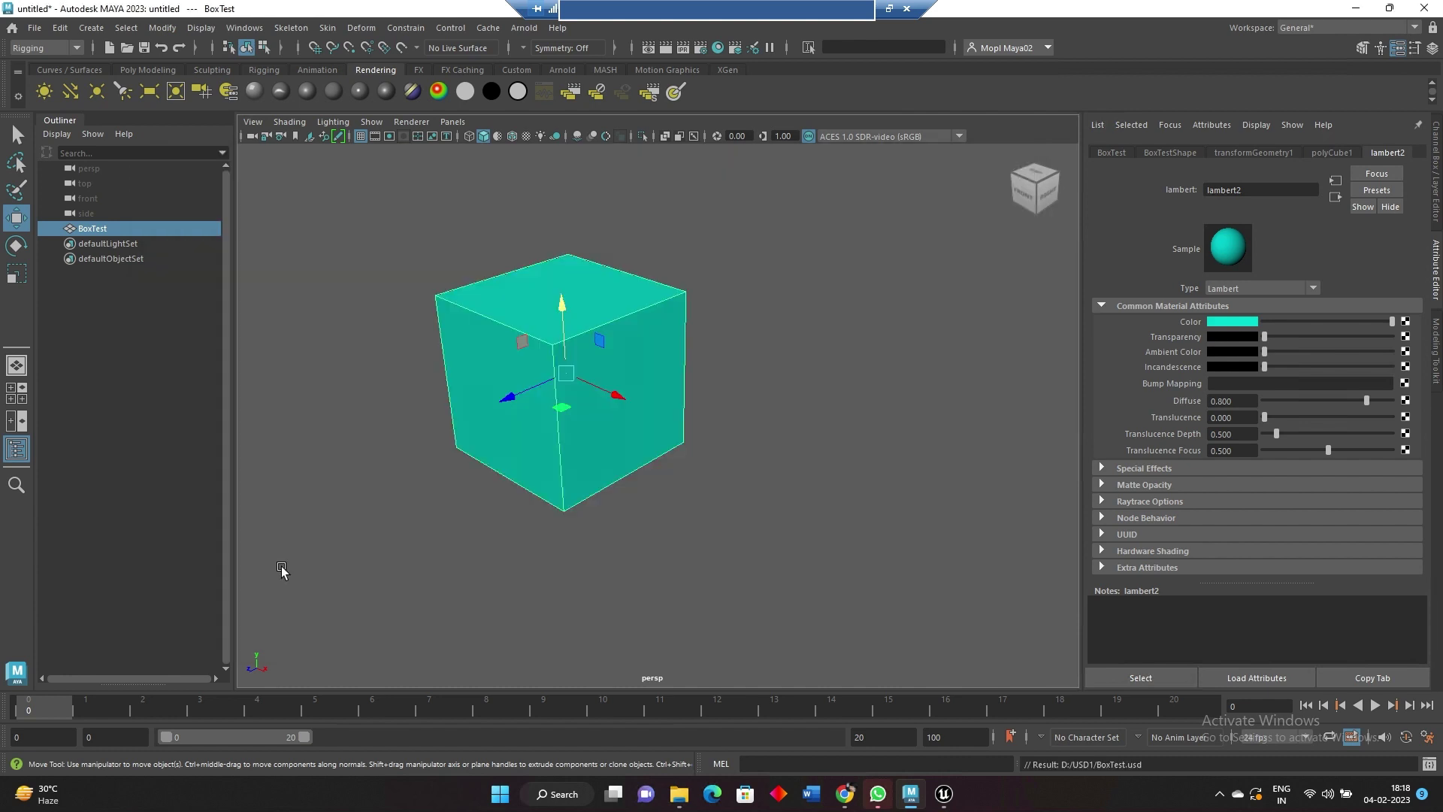
Bring Unreal Editor to the front from the taskbar
click(396, 552)
alt+middle_drag(454, 499, 522, 505)
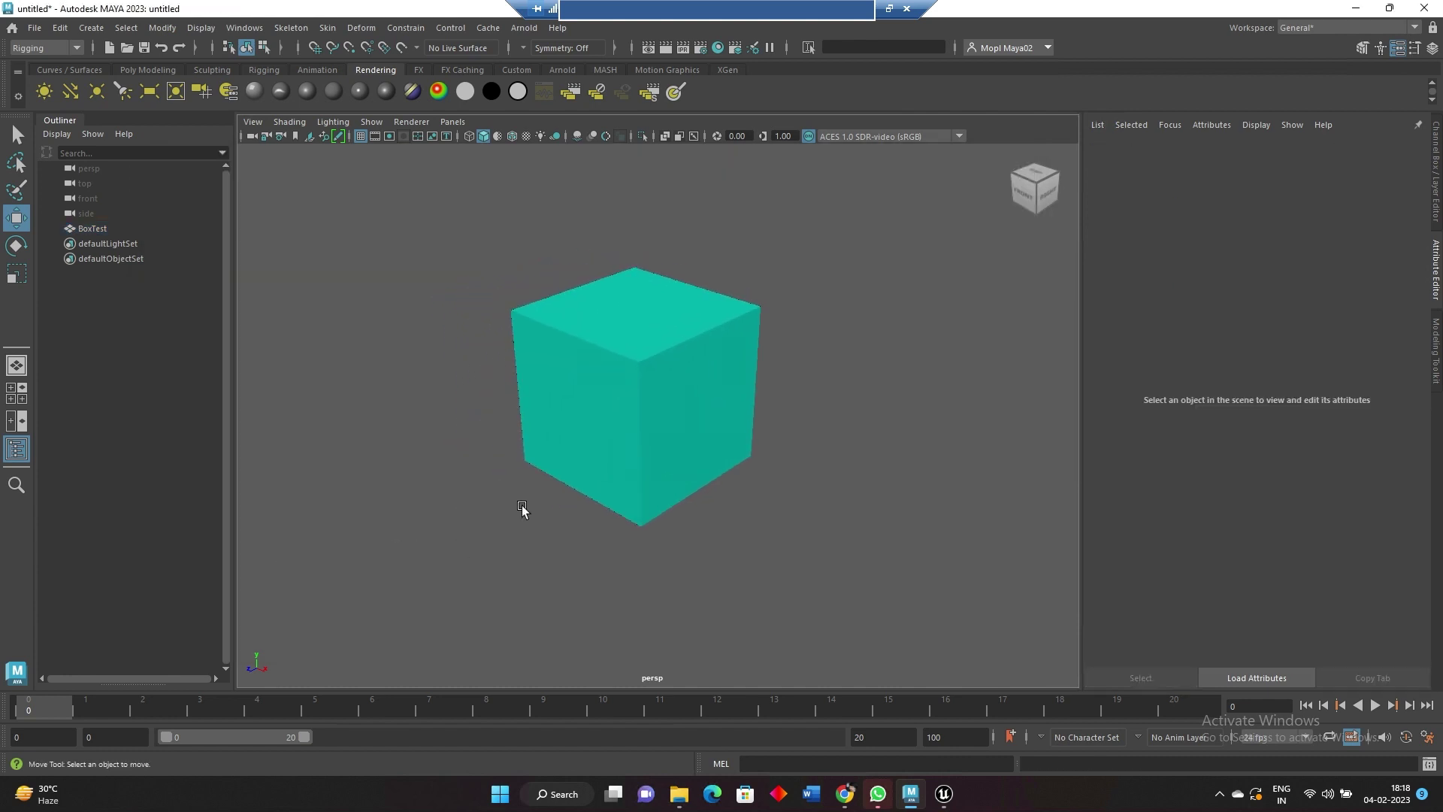
scroll(520, 498, up, 2)
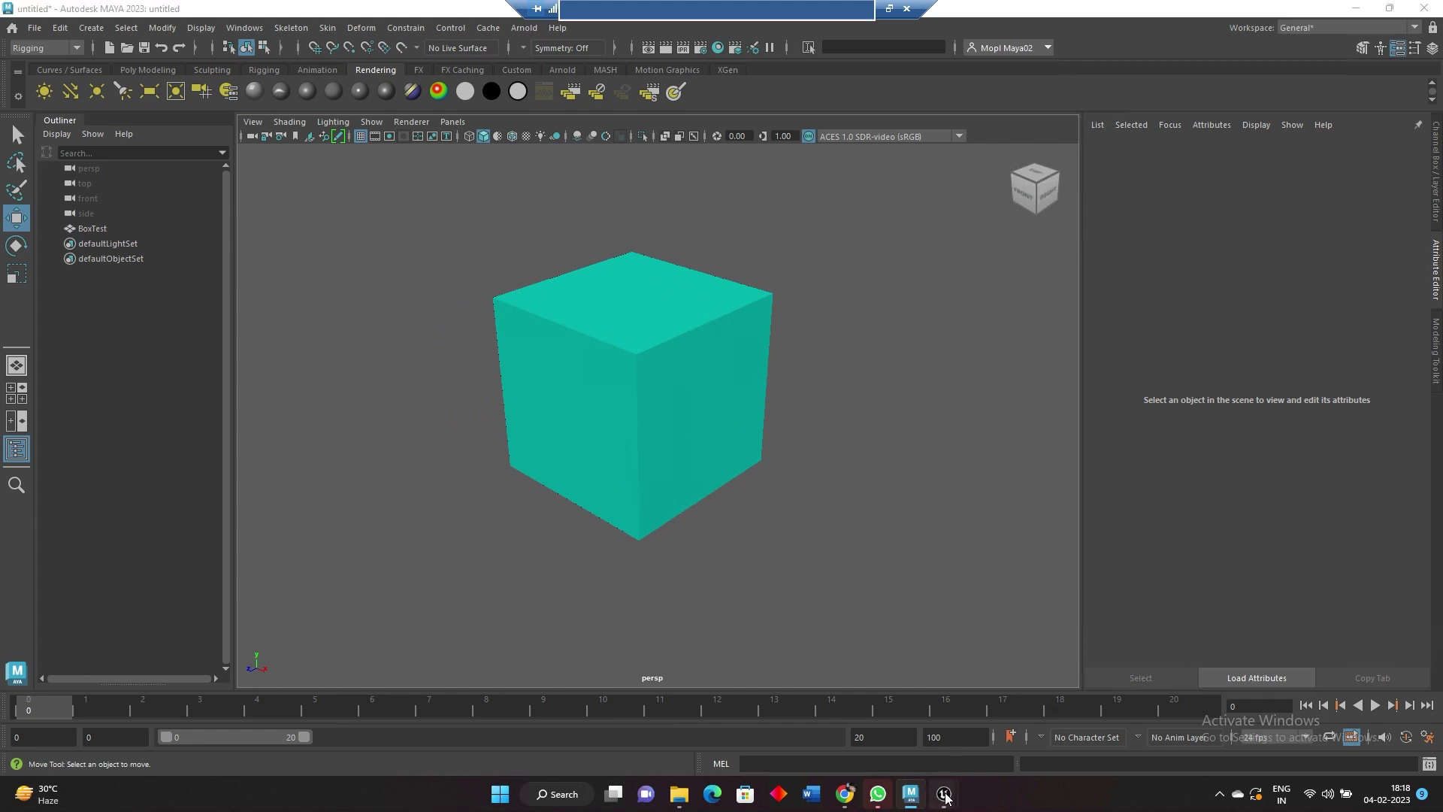
mouse_move(945, 791)
click(983, 704)
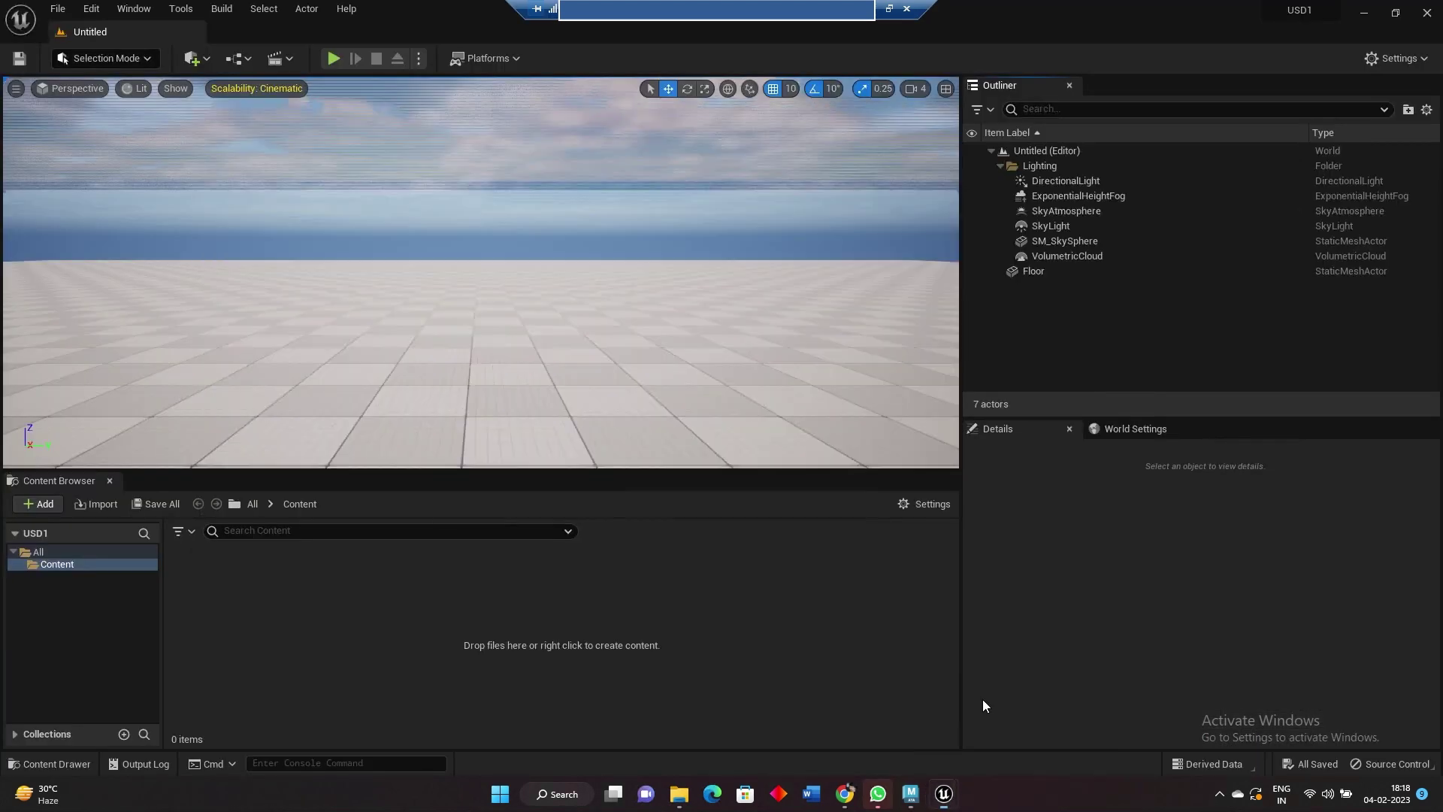
click(1376, 58)
click(1298, 138)
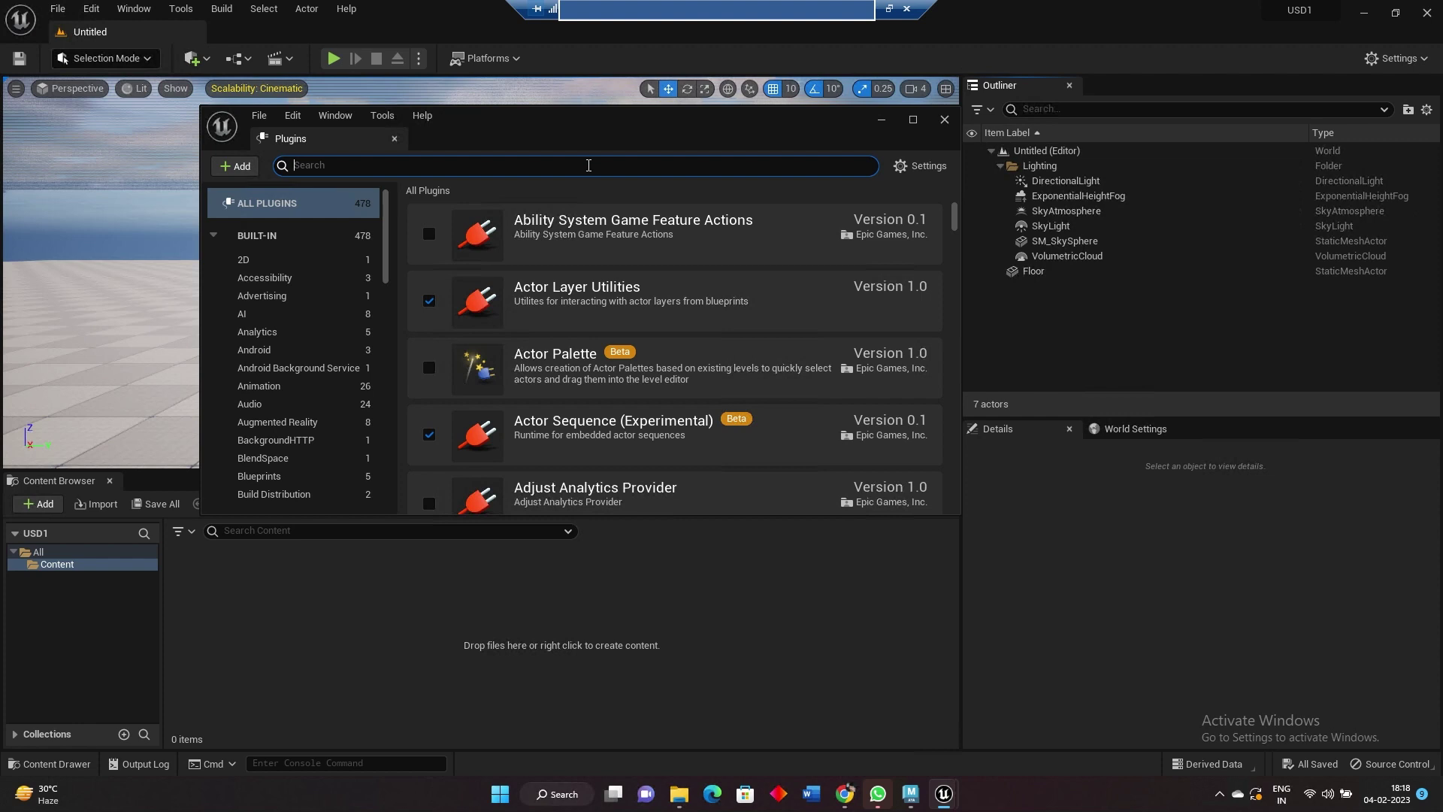
text(usd)
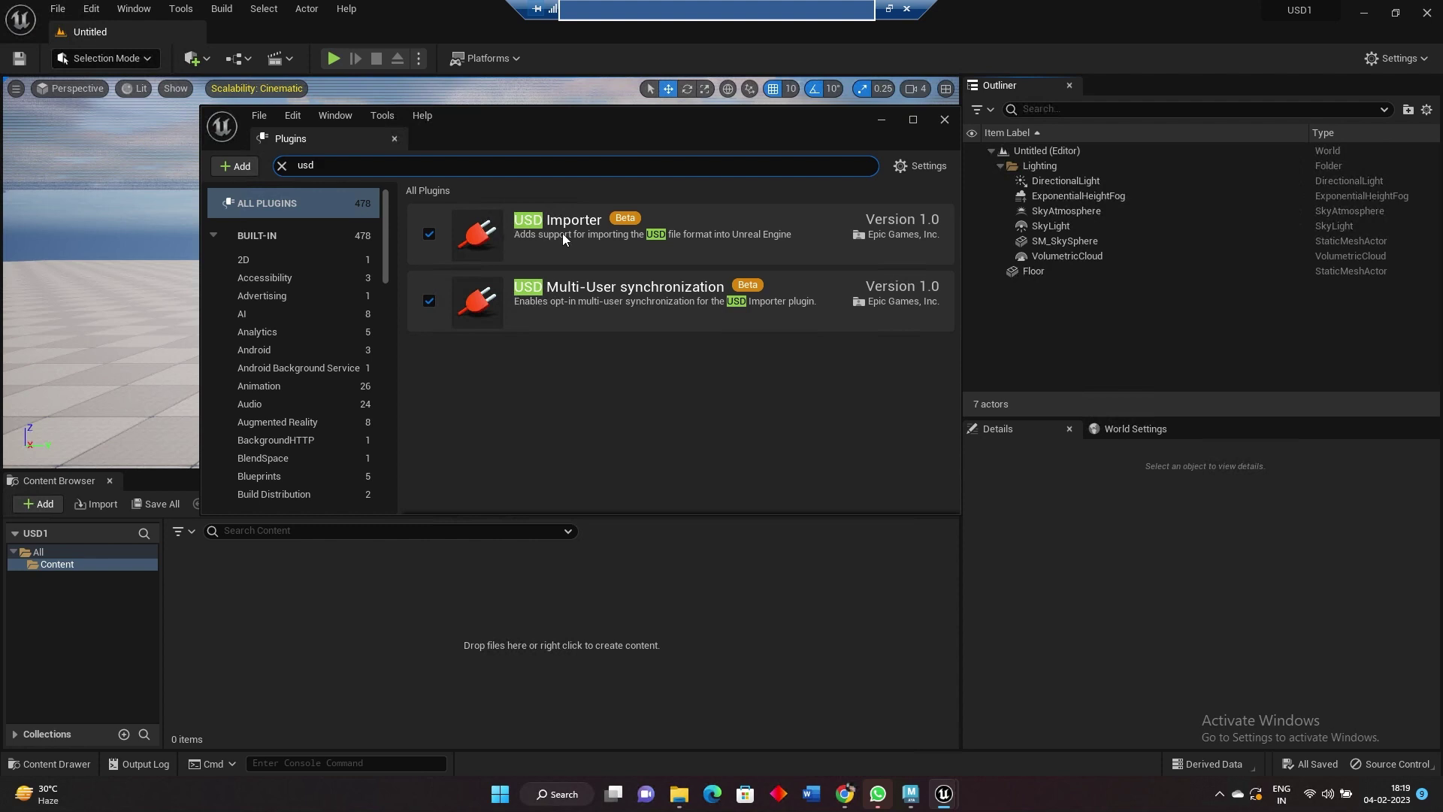
Close the plugins browser and open the USD Stage panel
click(945, 120)
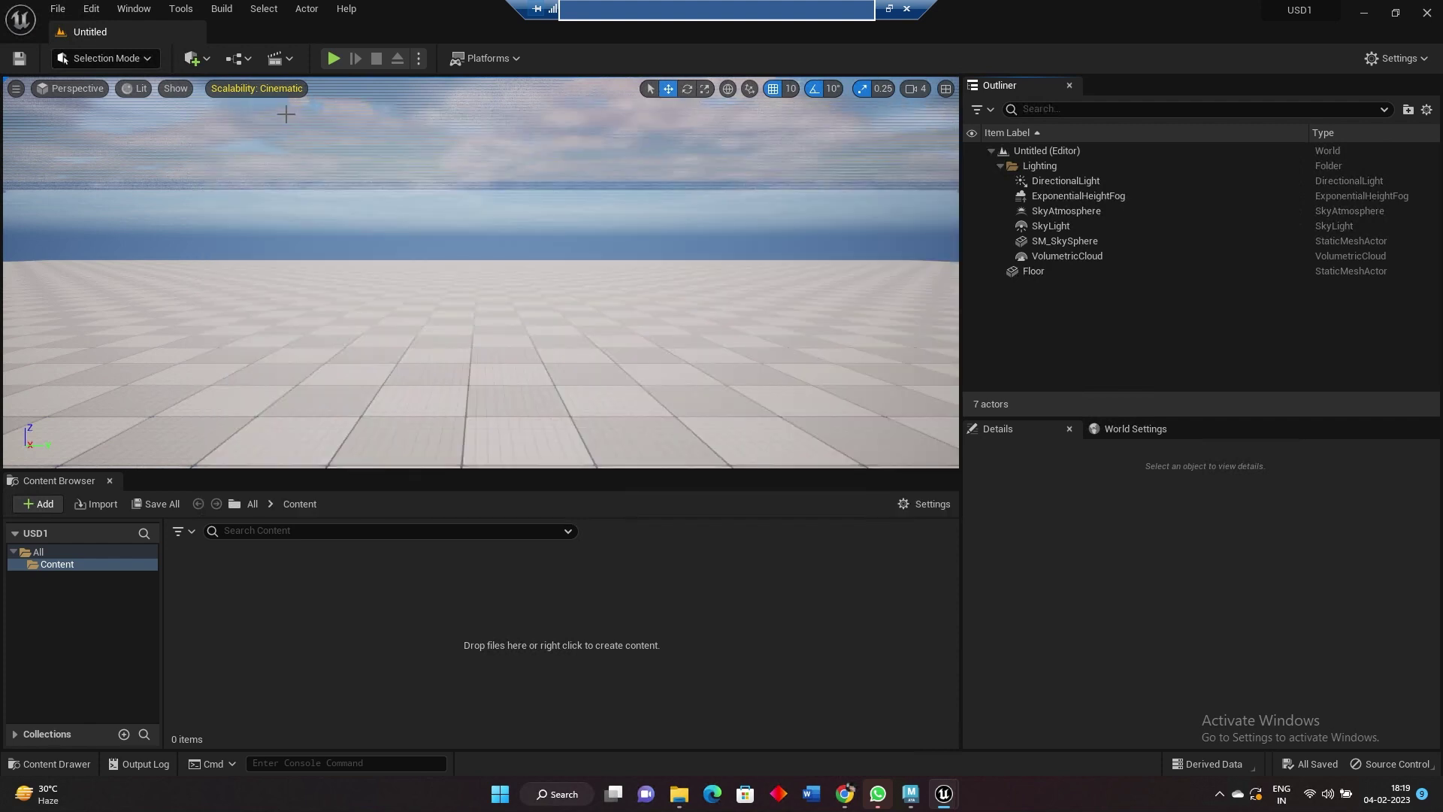
click(136, 9)
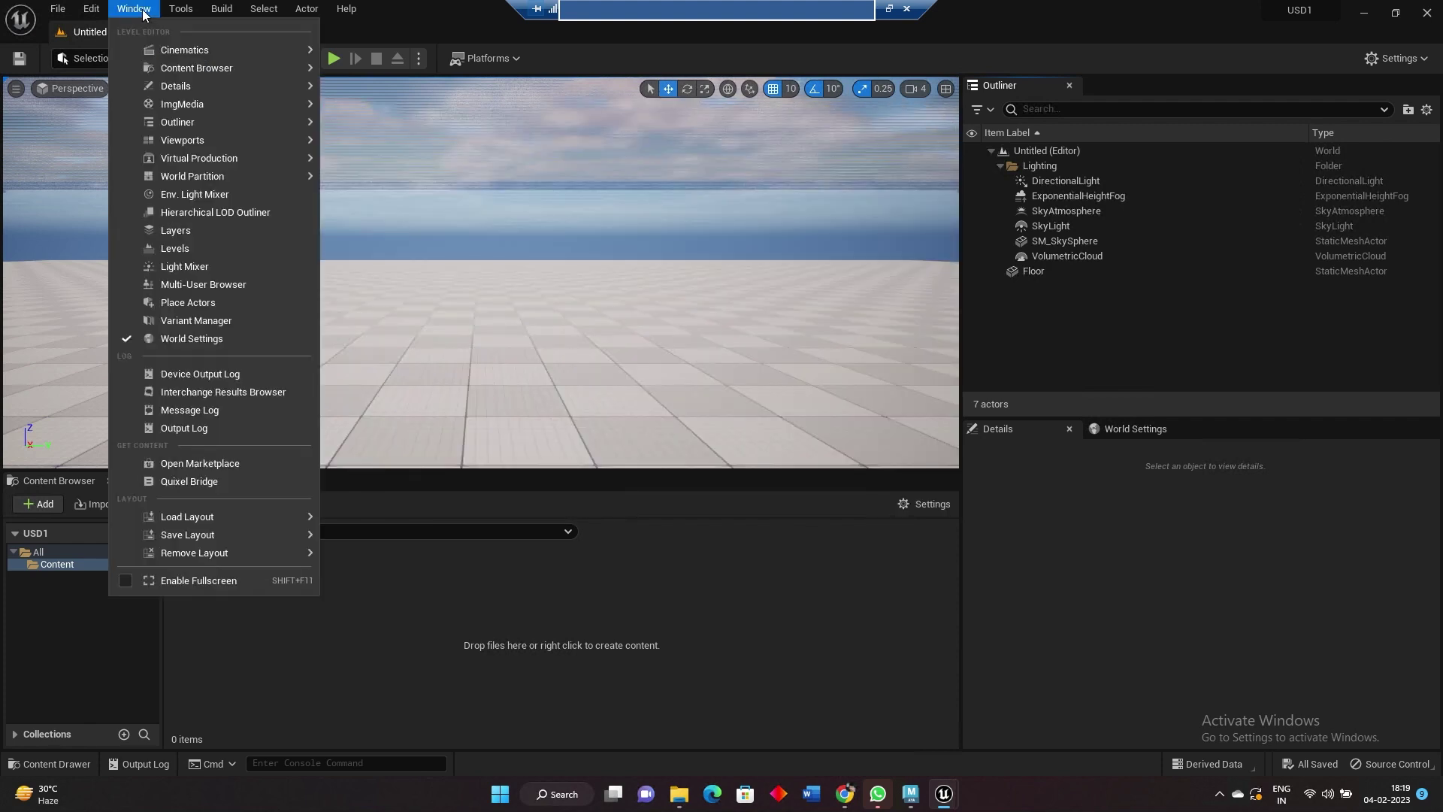
mouse_move(227, 162)
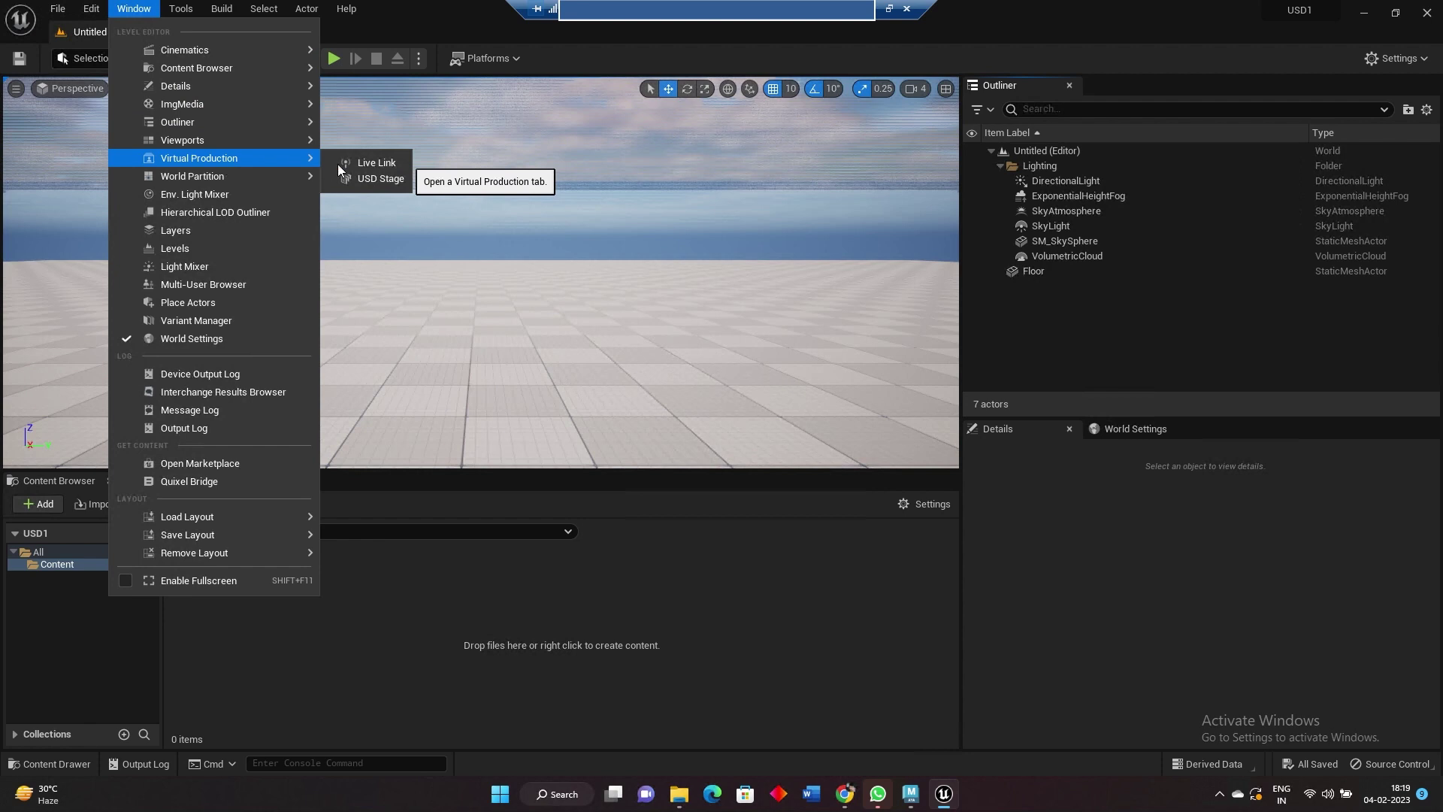
click(374, 178)
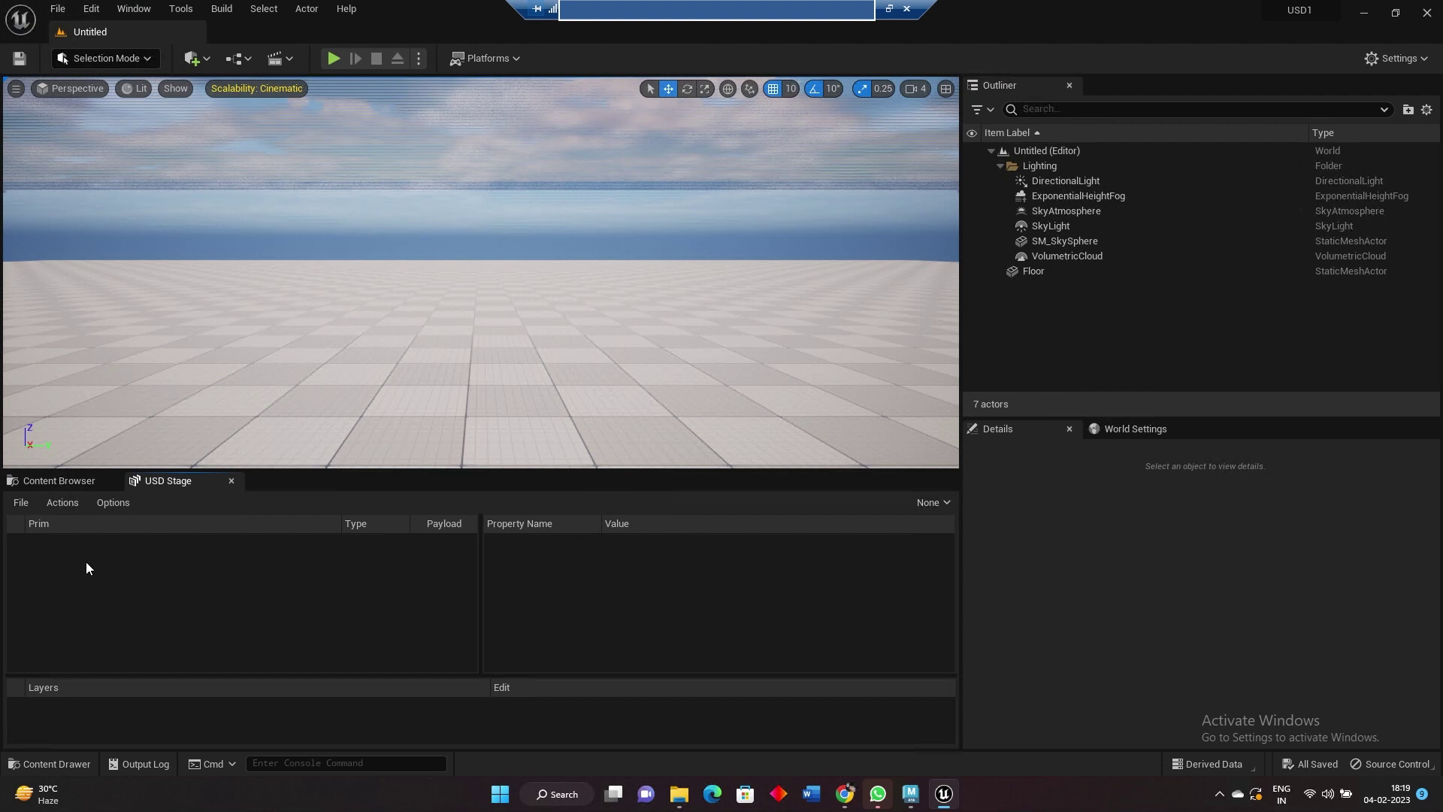
Open BoxTest.usd from D:\USD1 in the USD Stage and fly closer to the cube
click(20, 502)
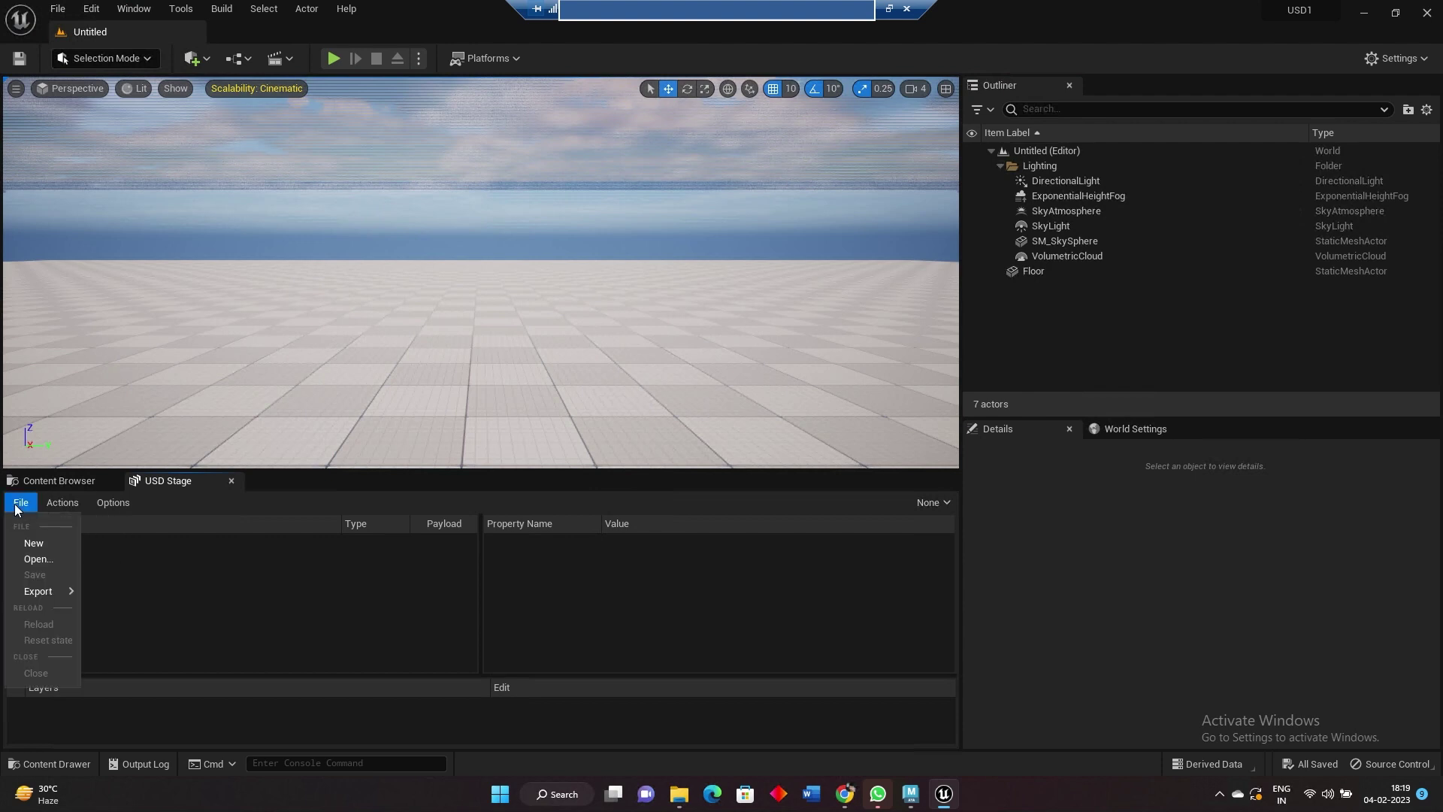
click(33, 560)
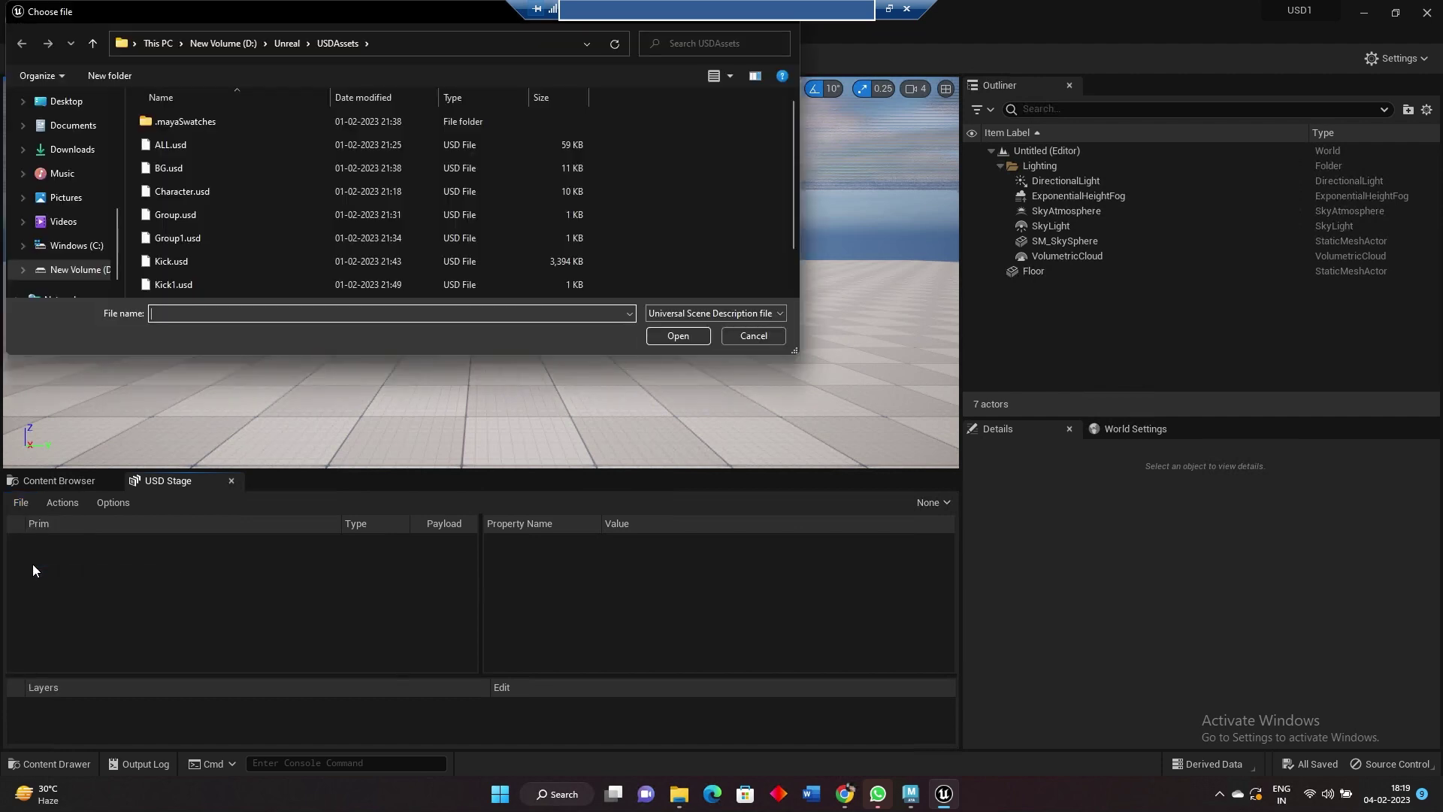
click(287, 43)
click(233, 47)
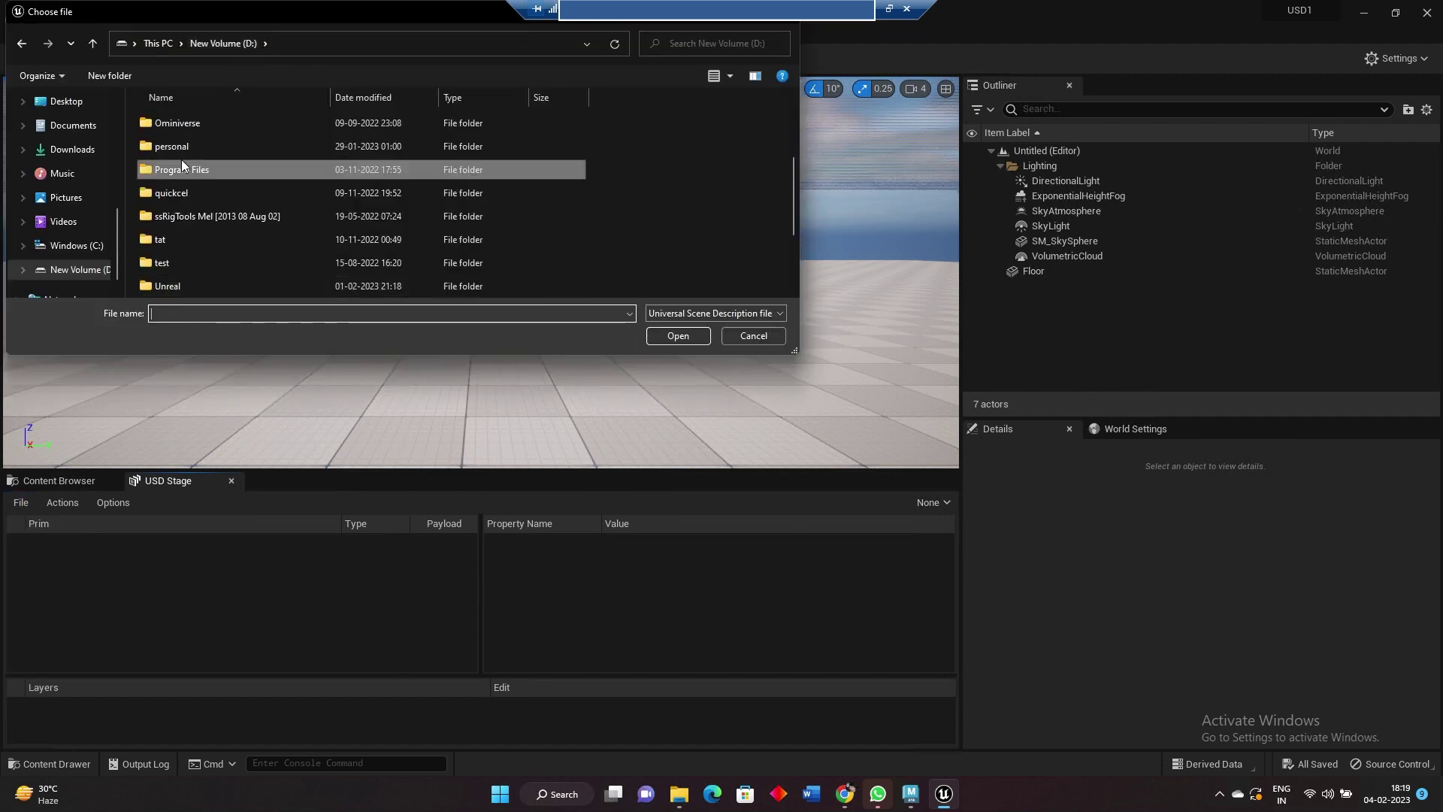
scroll(209, 252, down, 2)
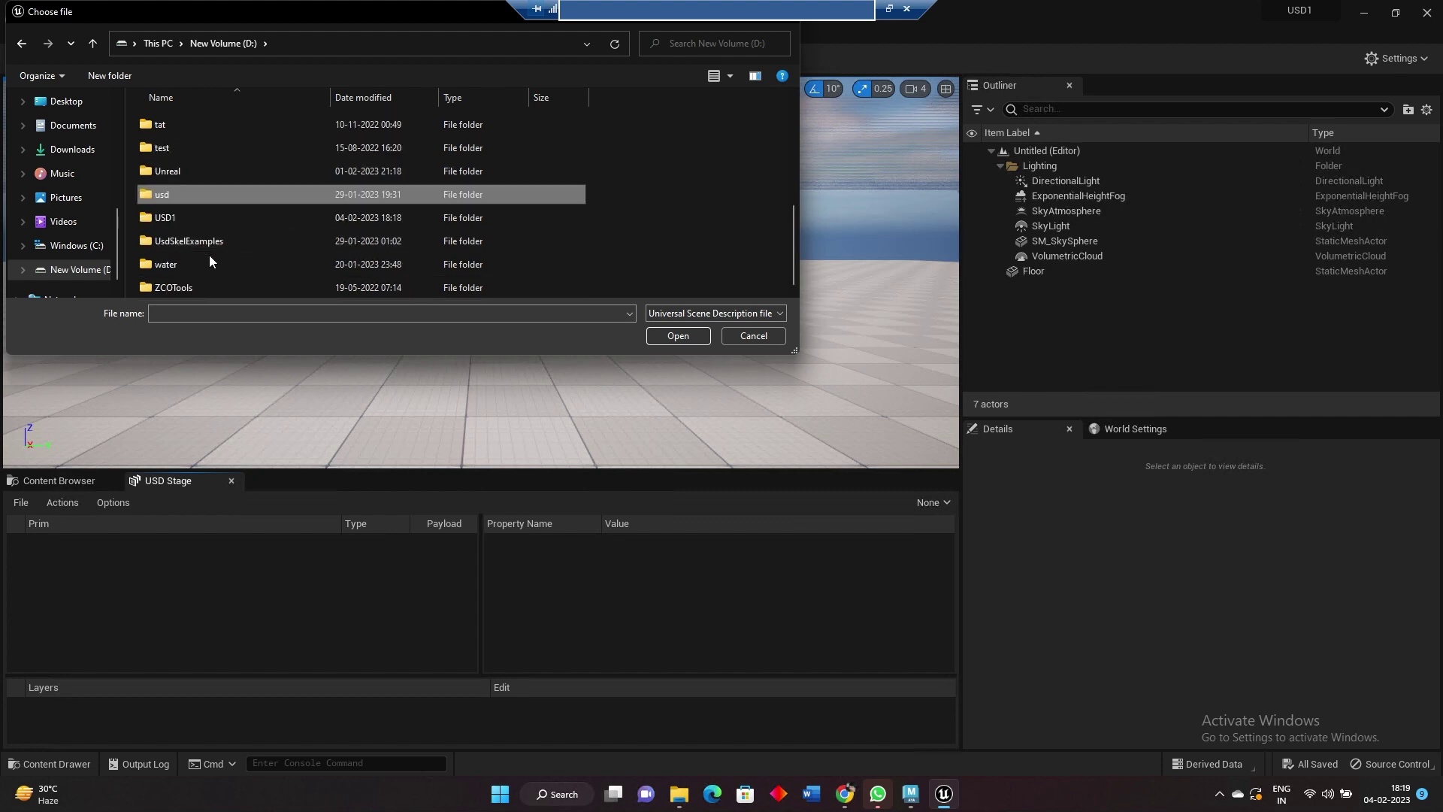
double_click(182, 217)
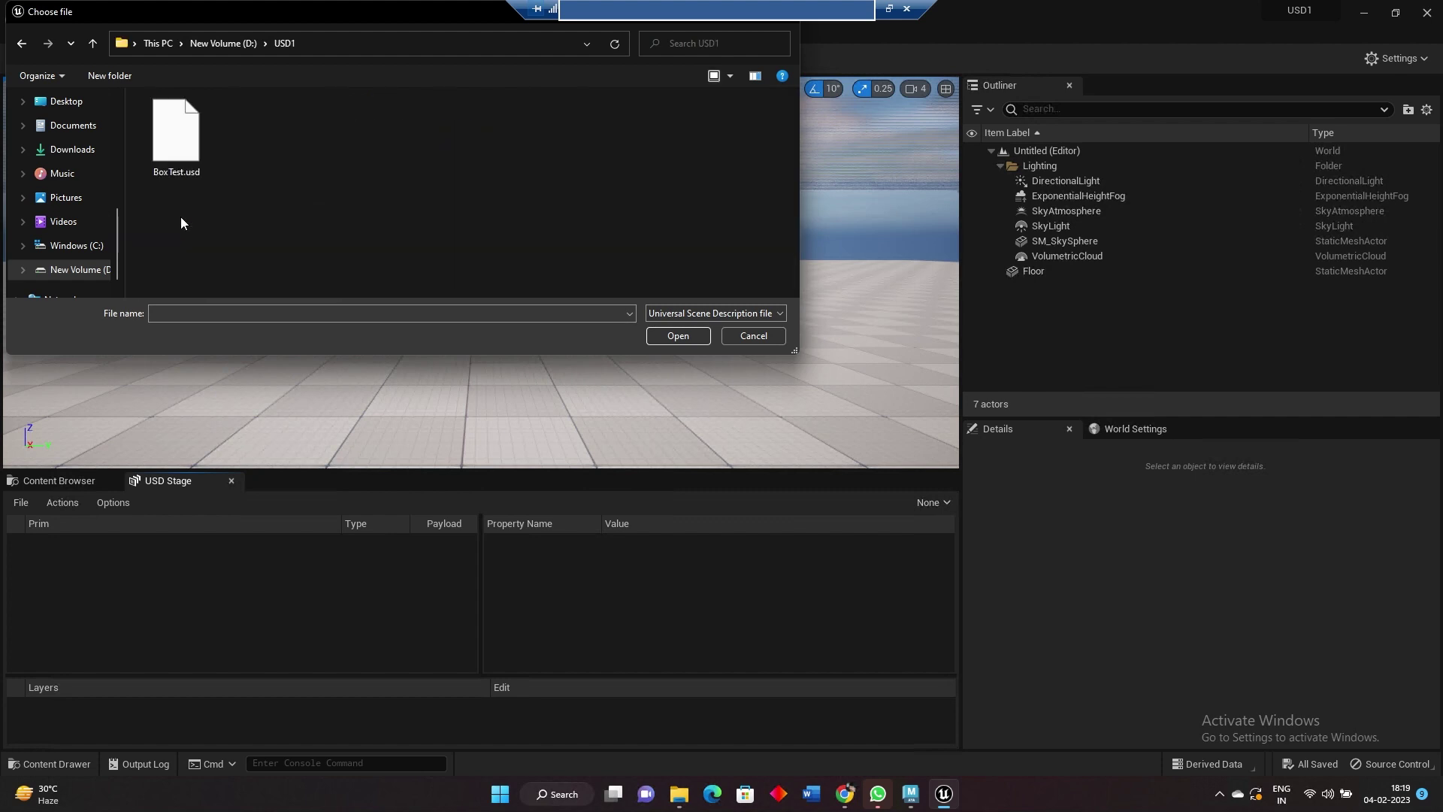
double_click(188, 145)
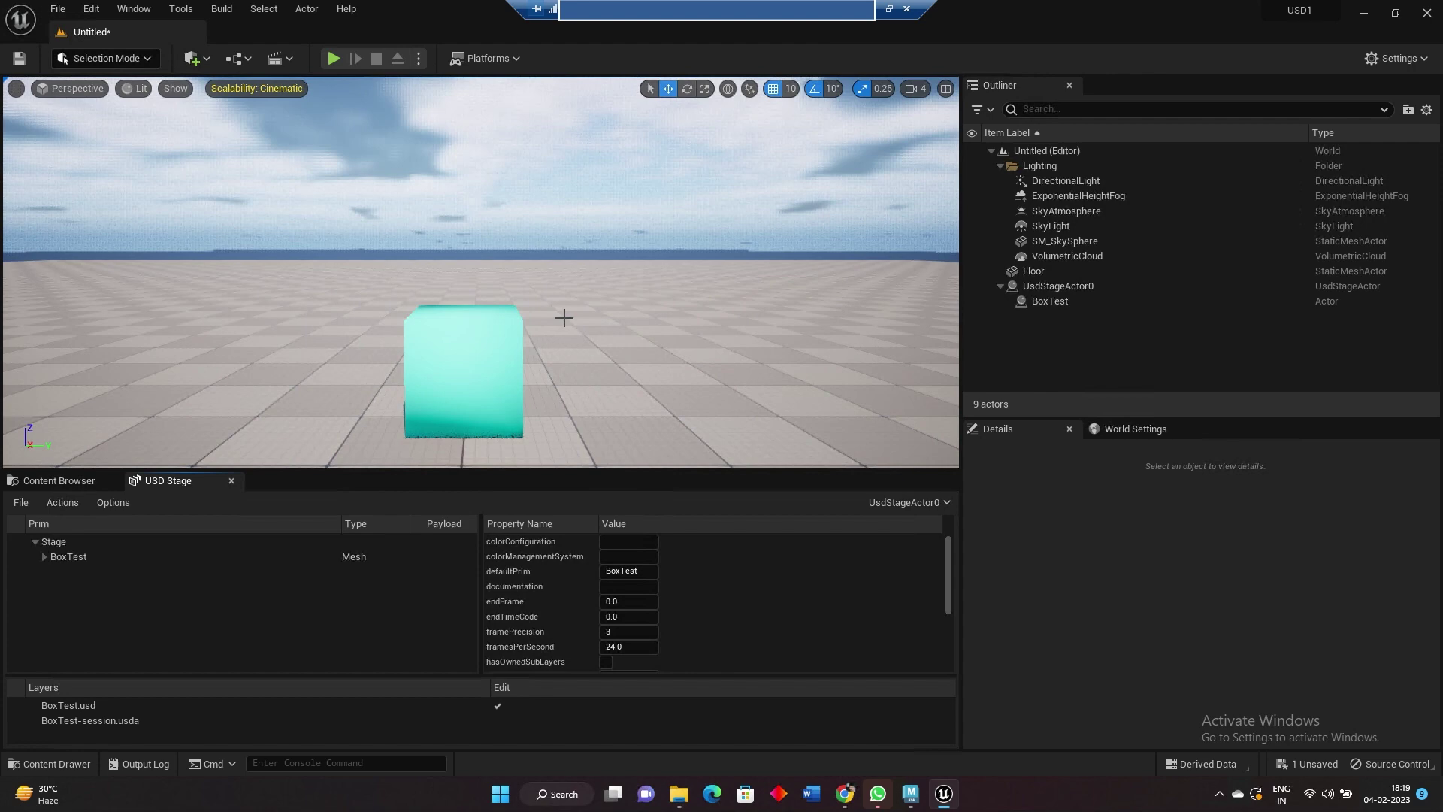
drag(516, 376, 460, 329)
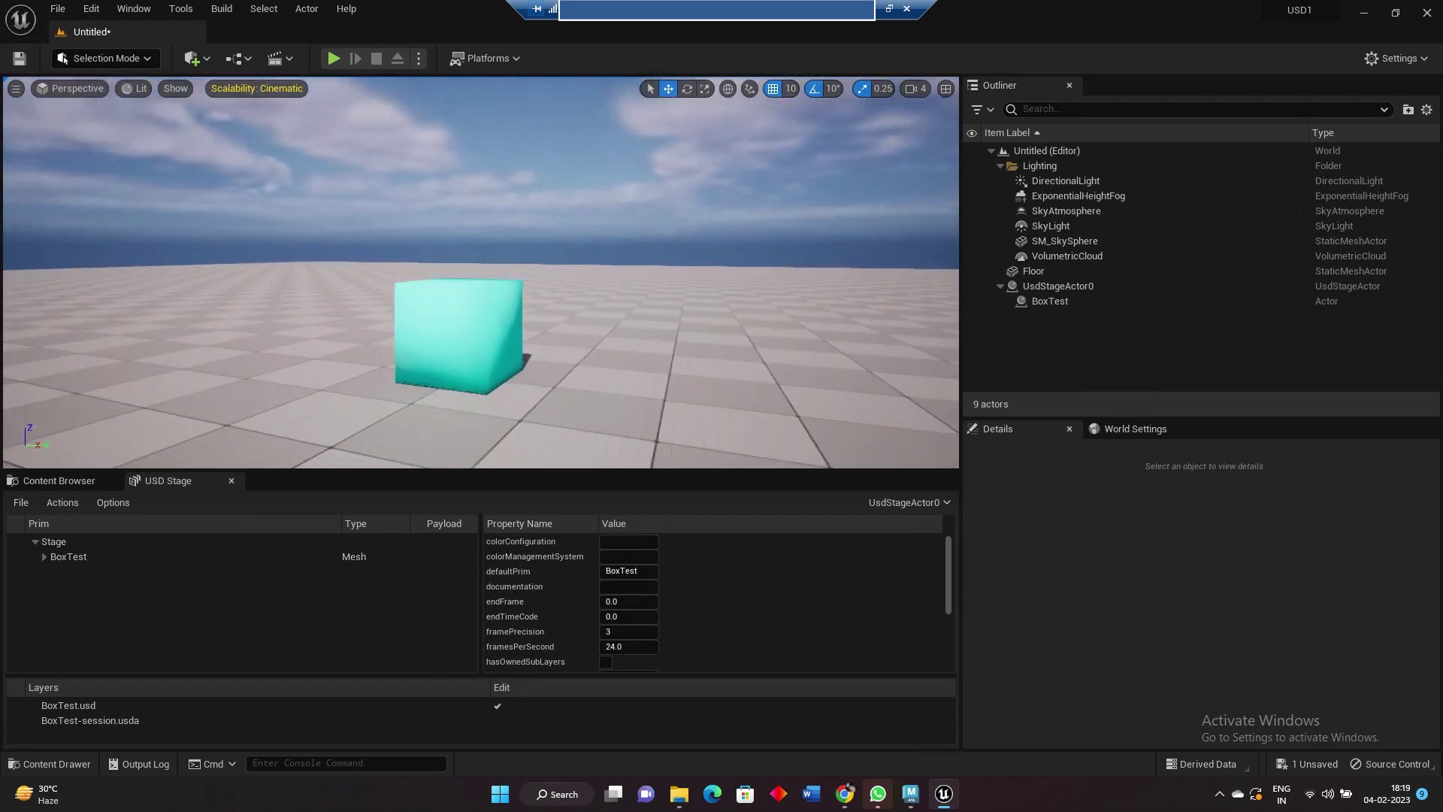
Switch to Maya and change the BoxTest lambert2 colour to red
key(alt+Tab)
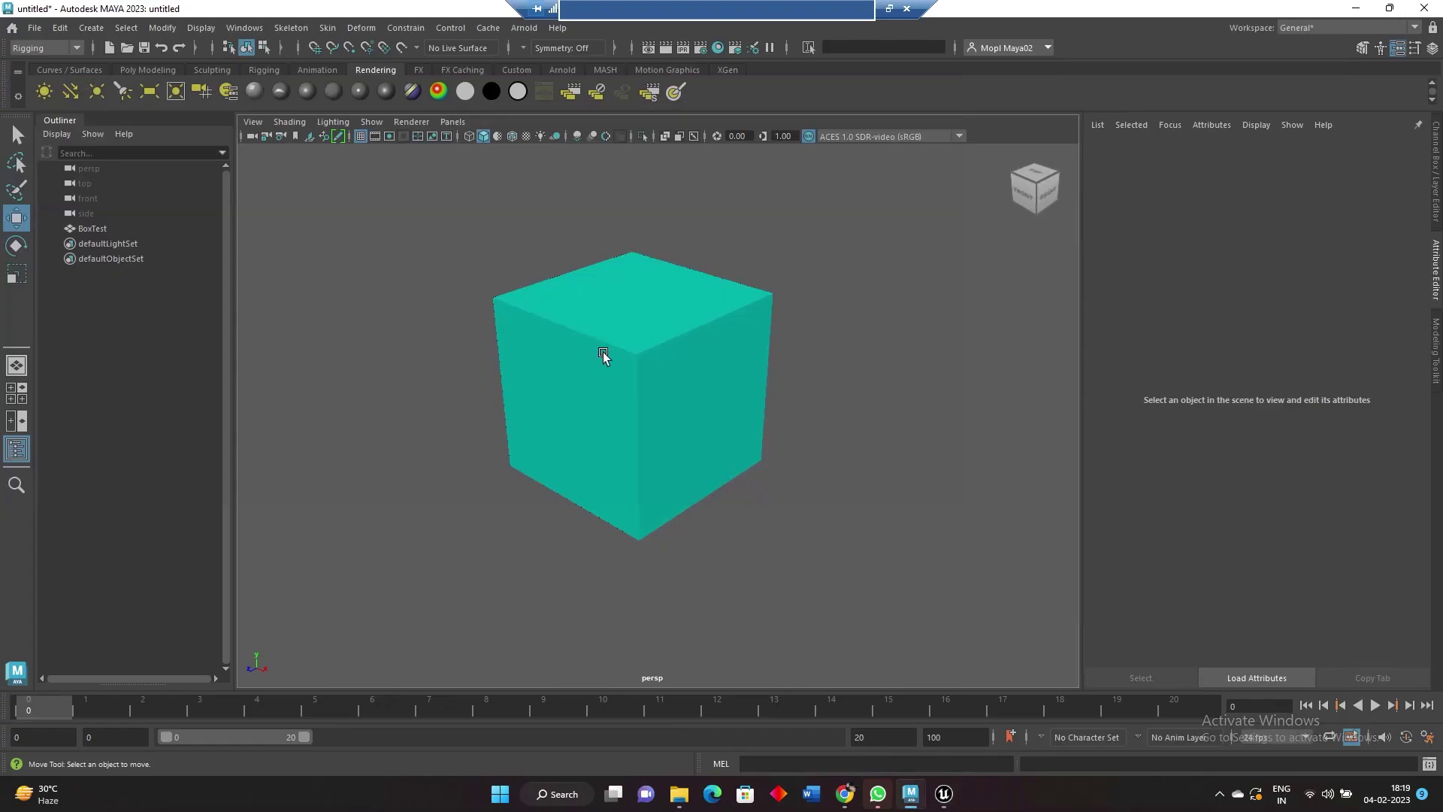
click(689, 377)
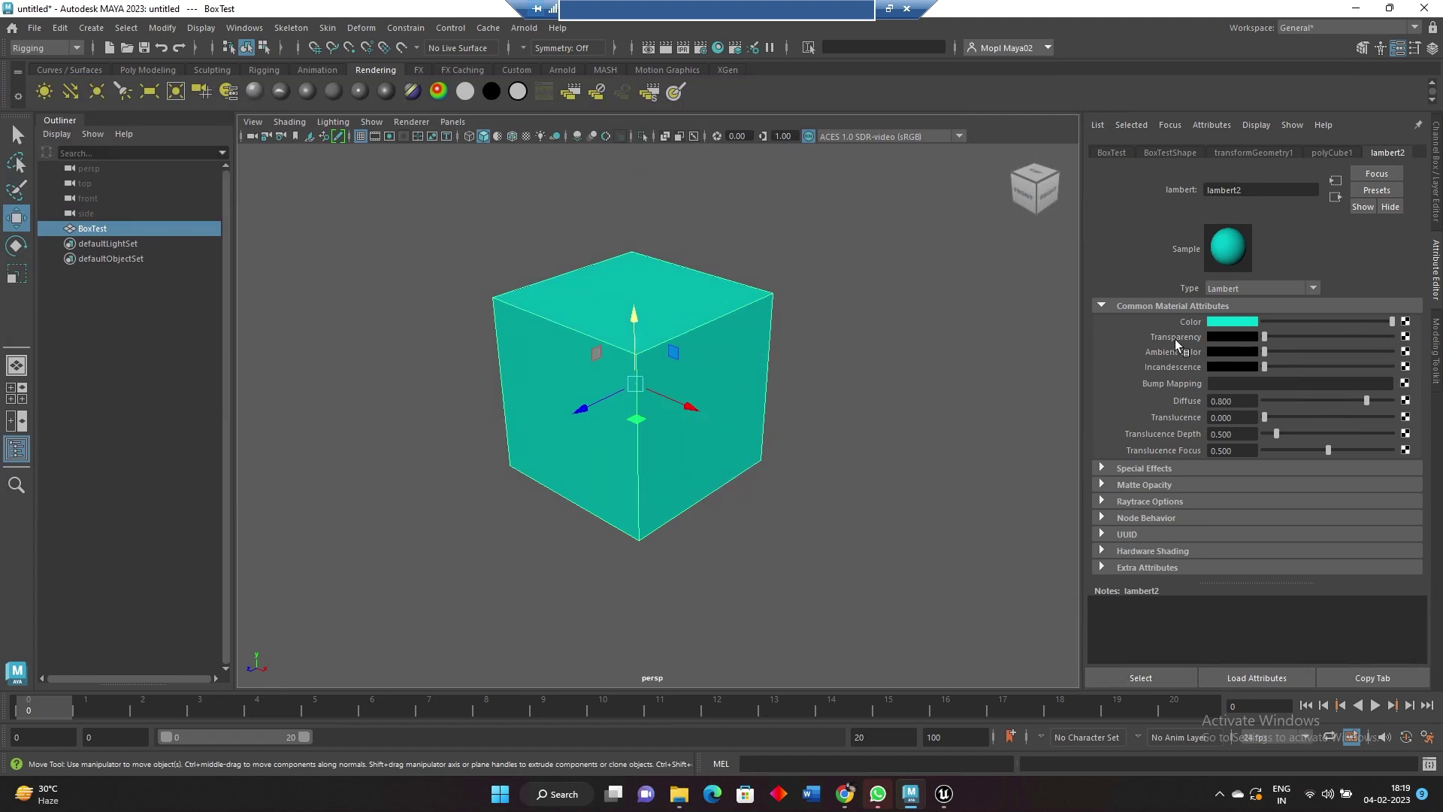
click(1217, 325)
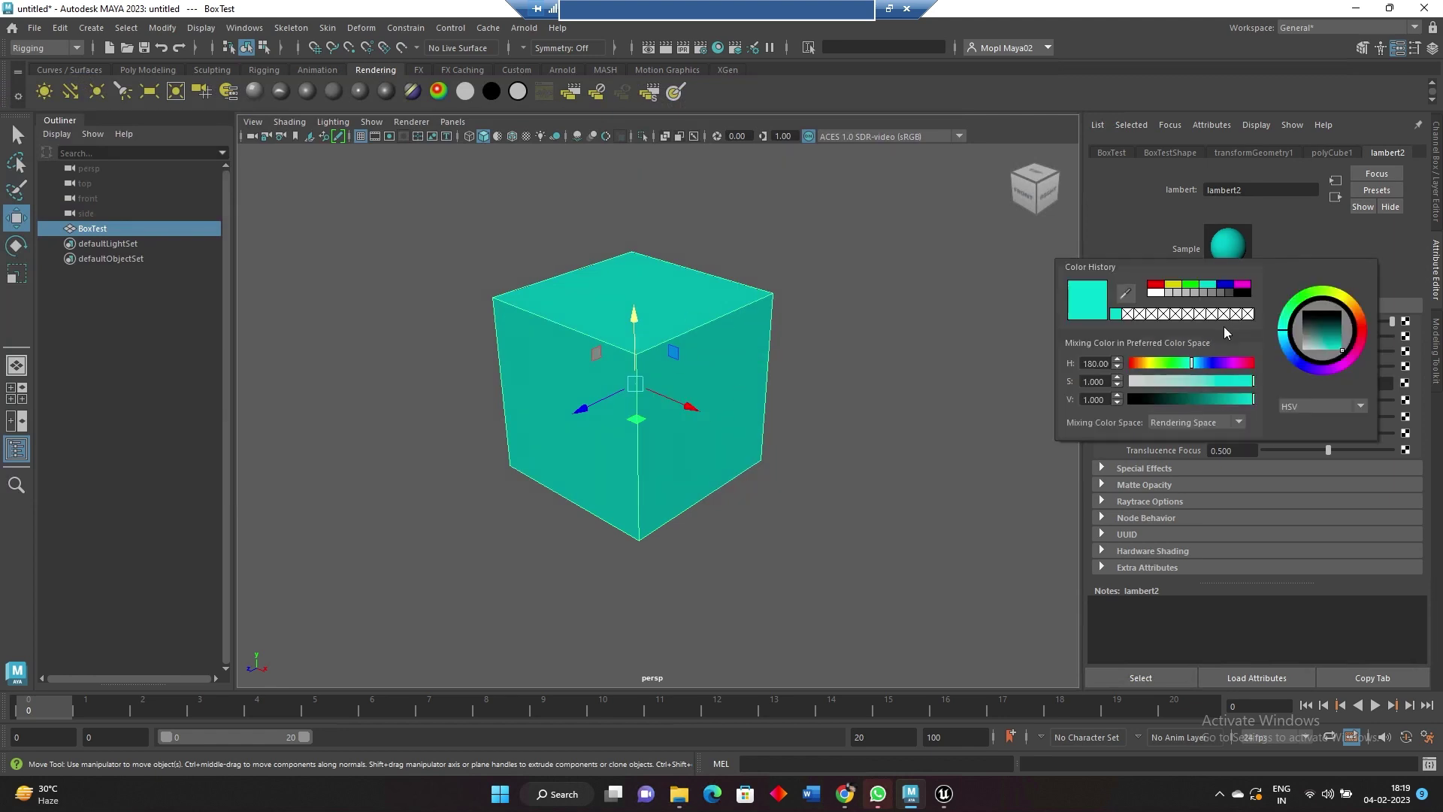
click(1156, 285)
click(925, 313)
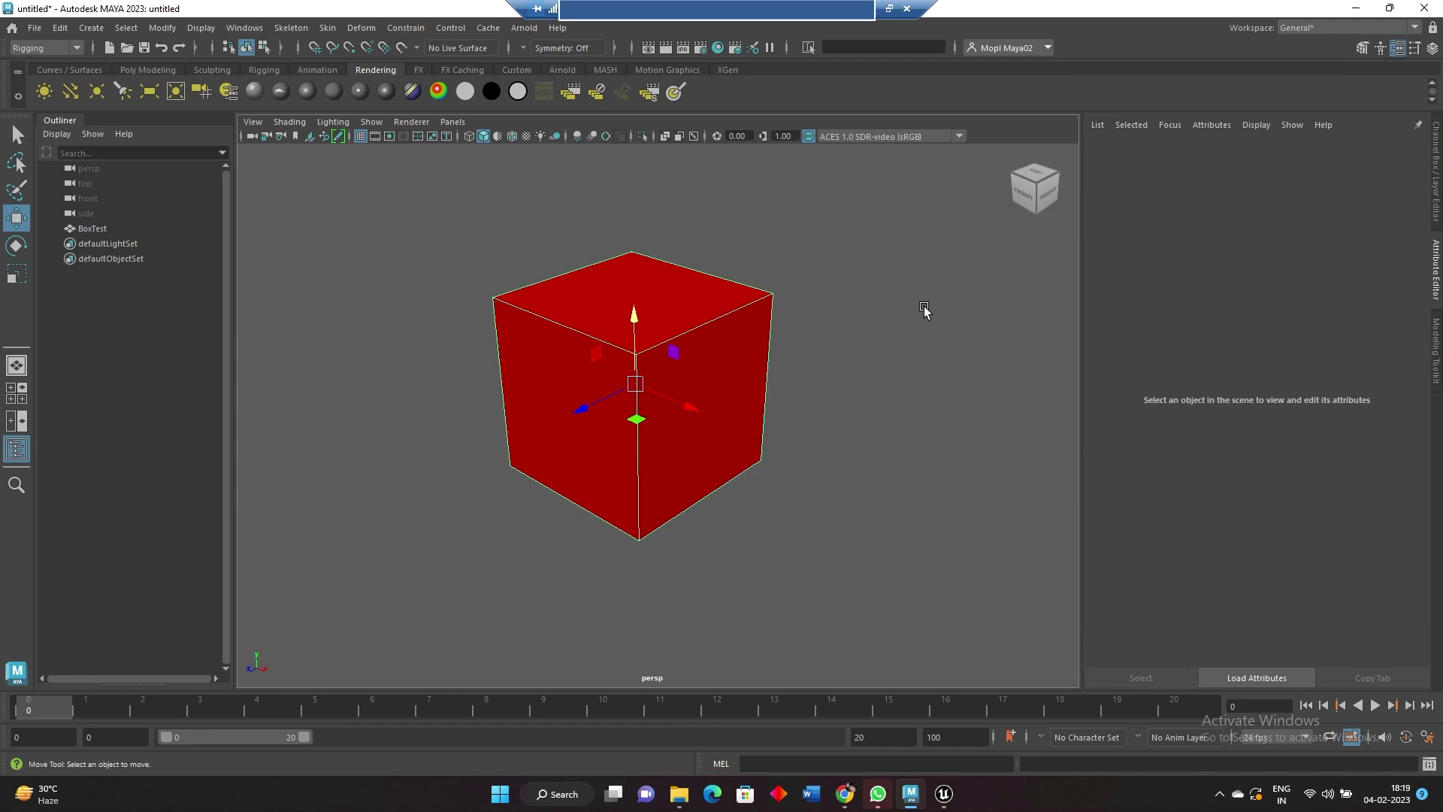
Re-export BoxTest over the existing BoxTest.usd, then return to Unreal Editor
click(33, 28)
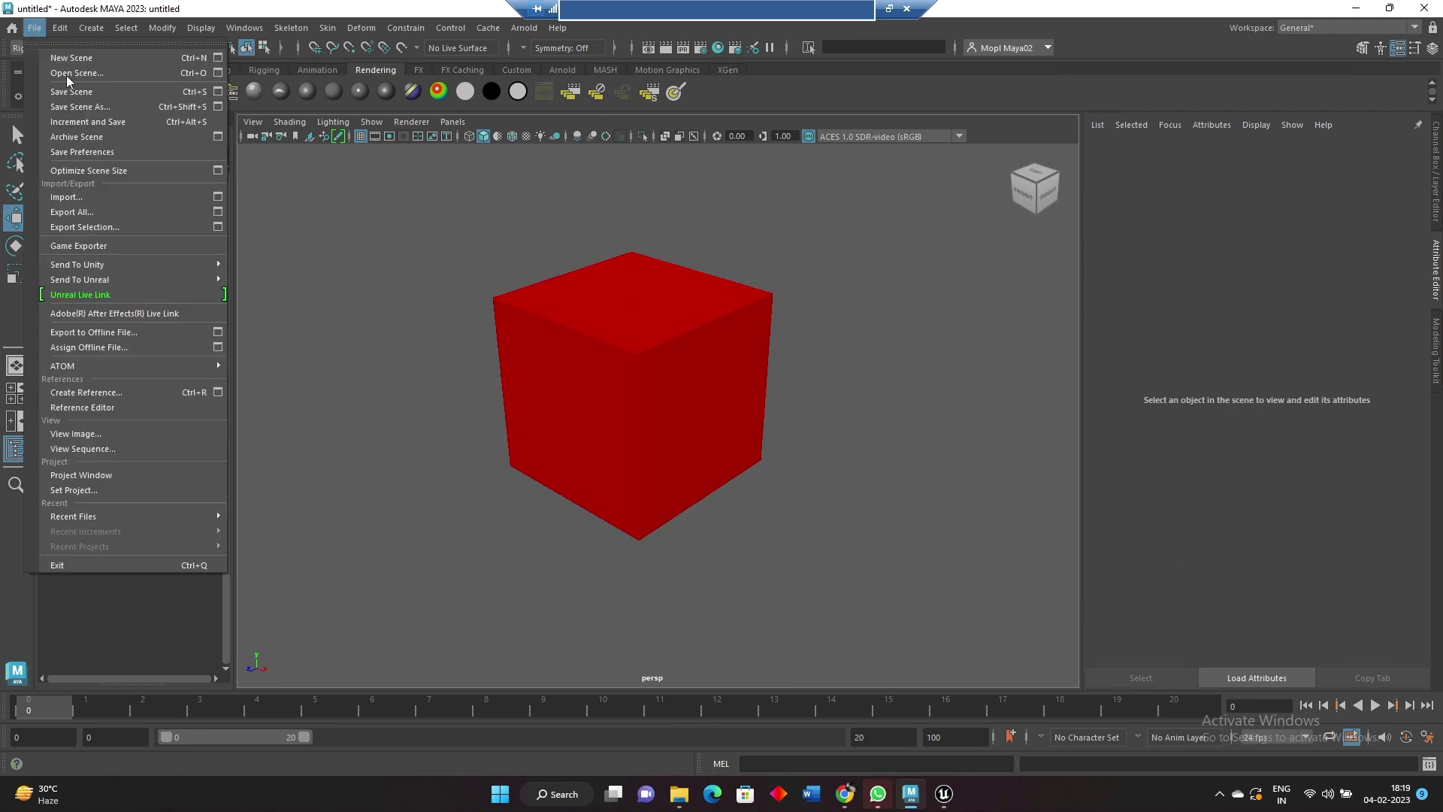
click(112, 226)
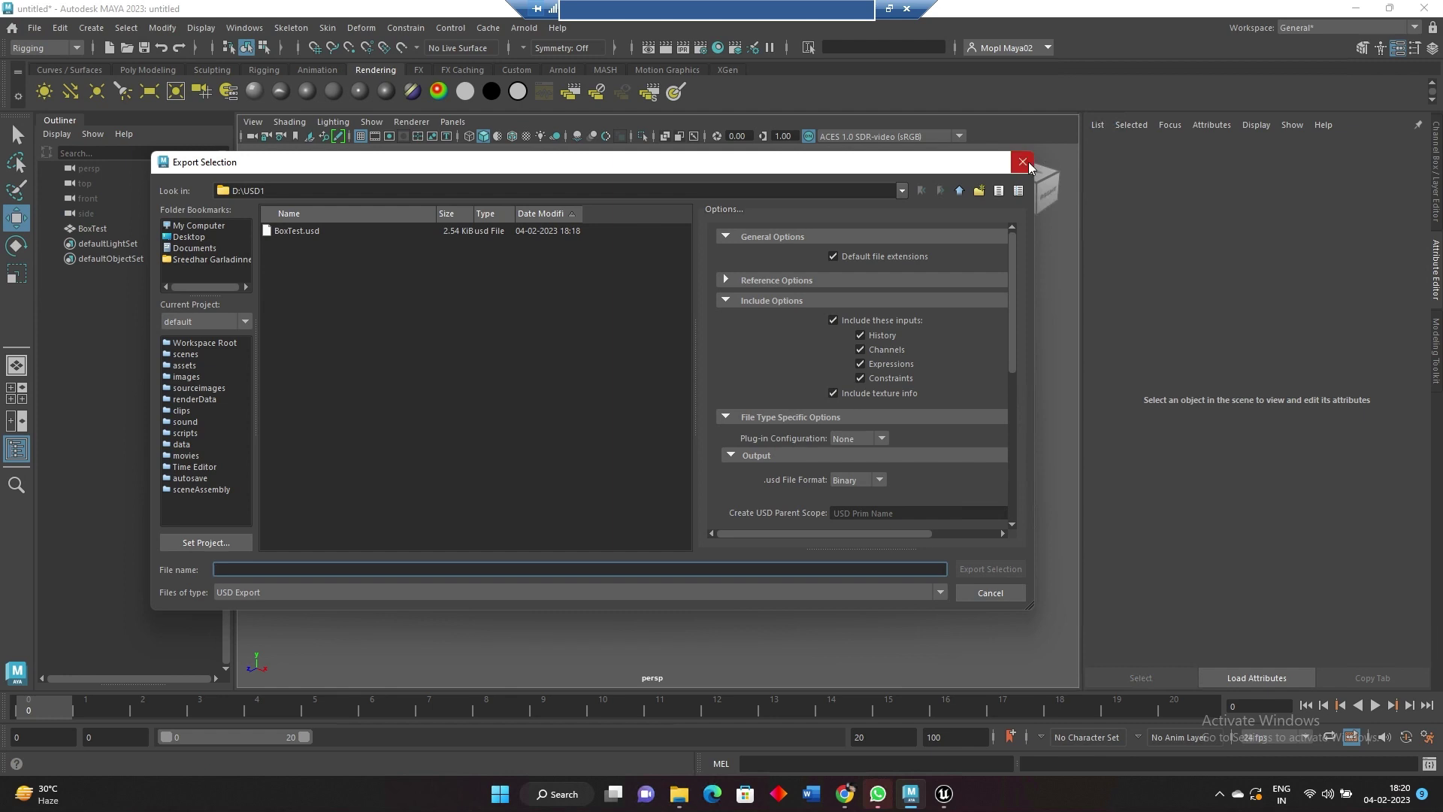
click(1022, 162)
click(89, 228)
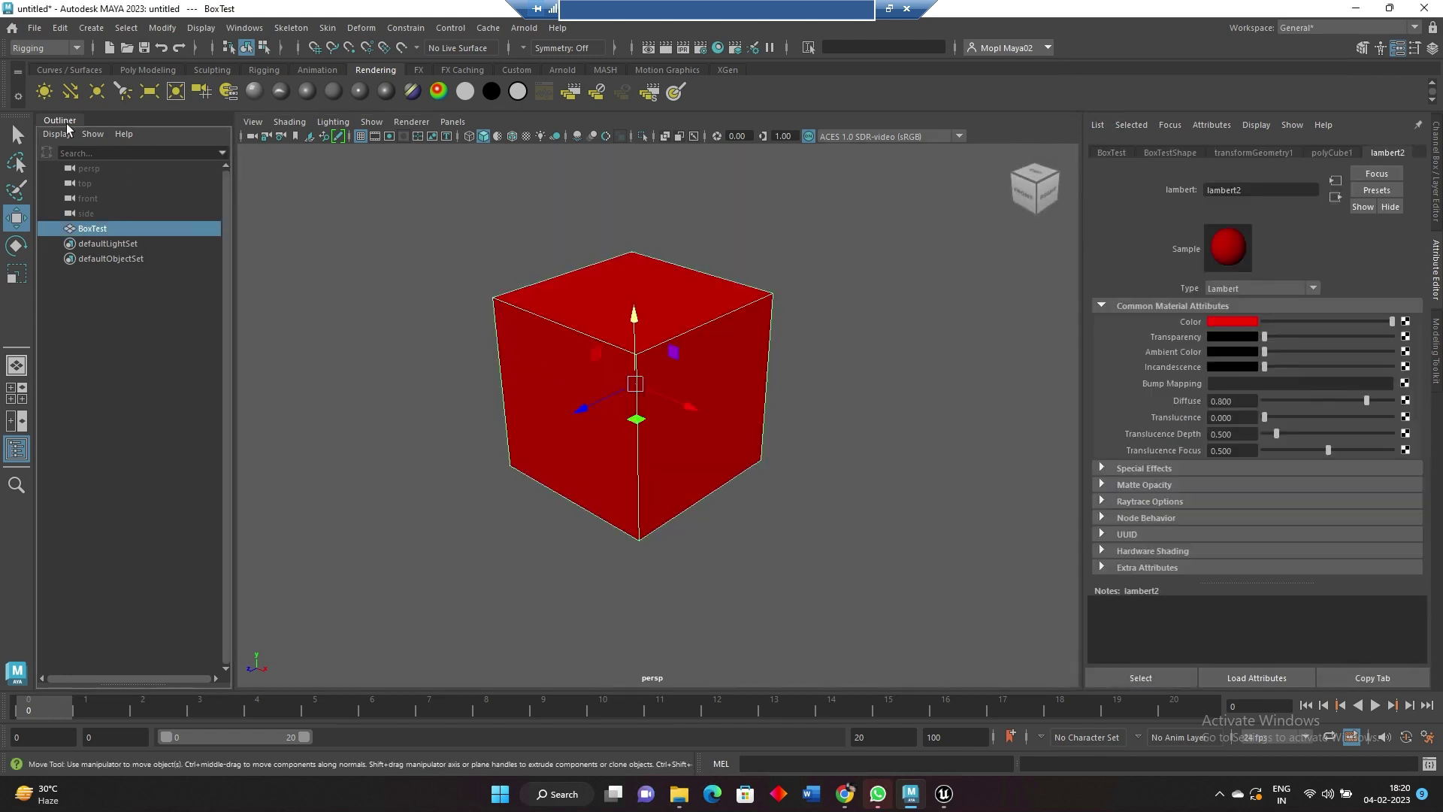
click(34, 28)
click(113, 227)
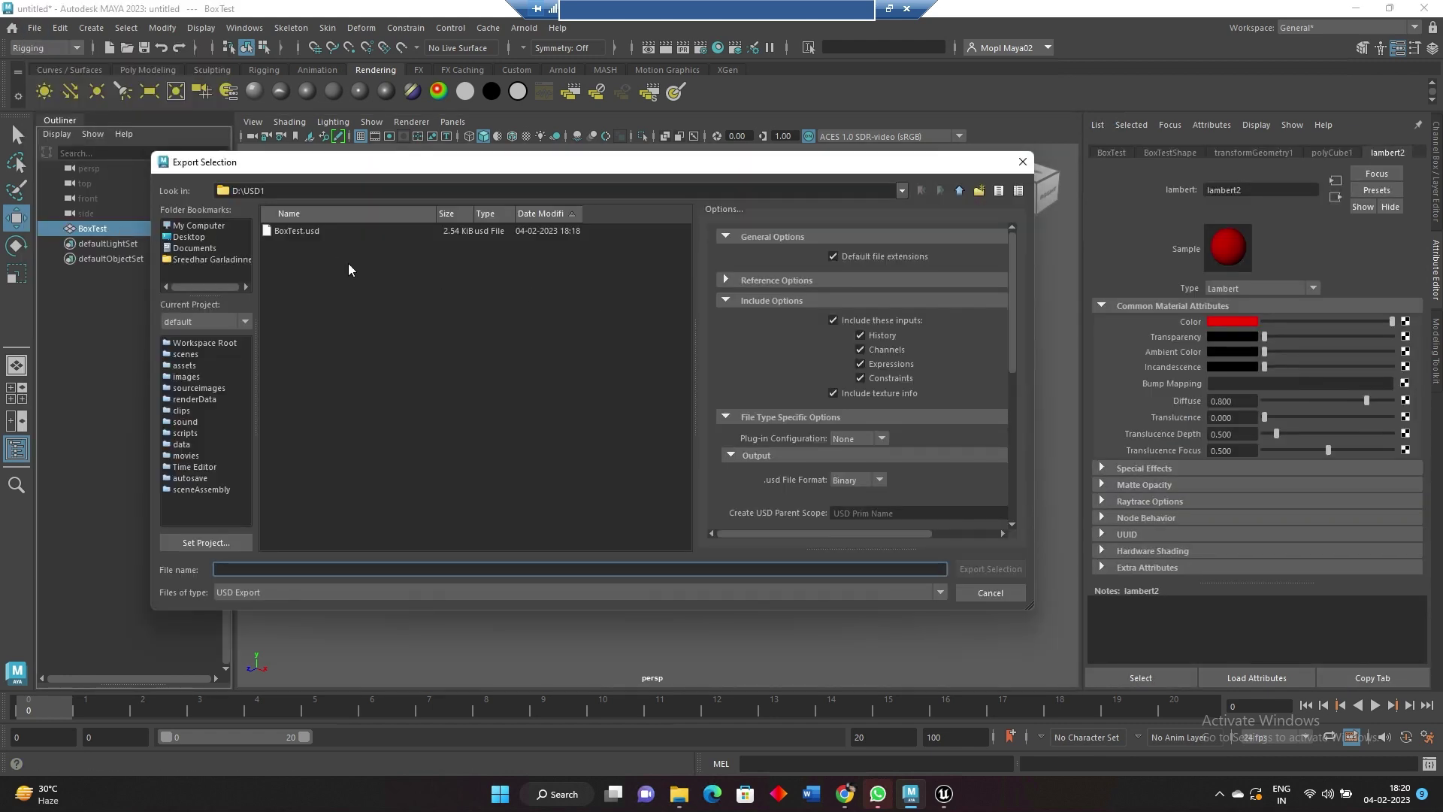
click(296, 230)
click(982, 569)
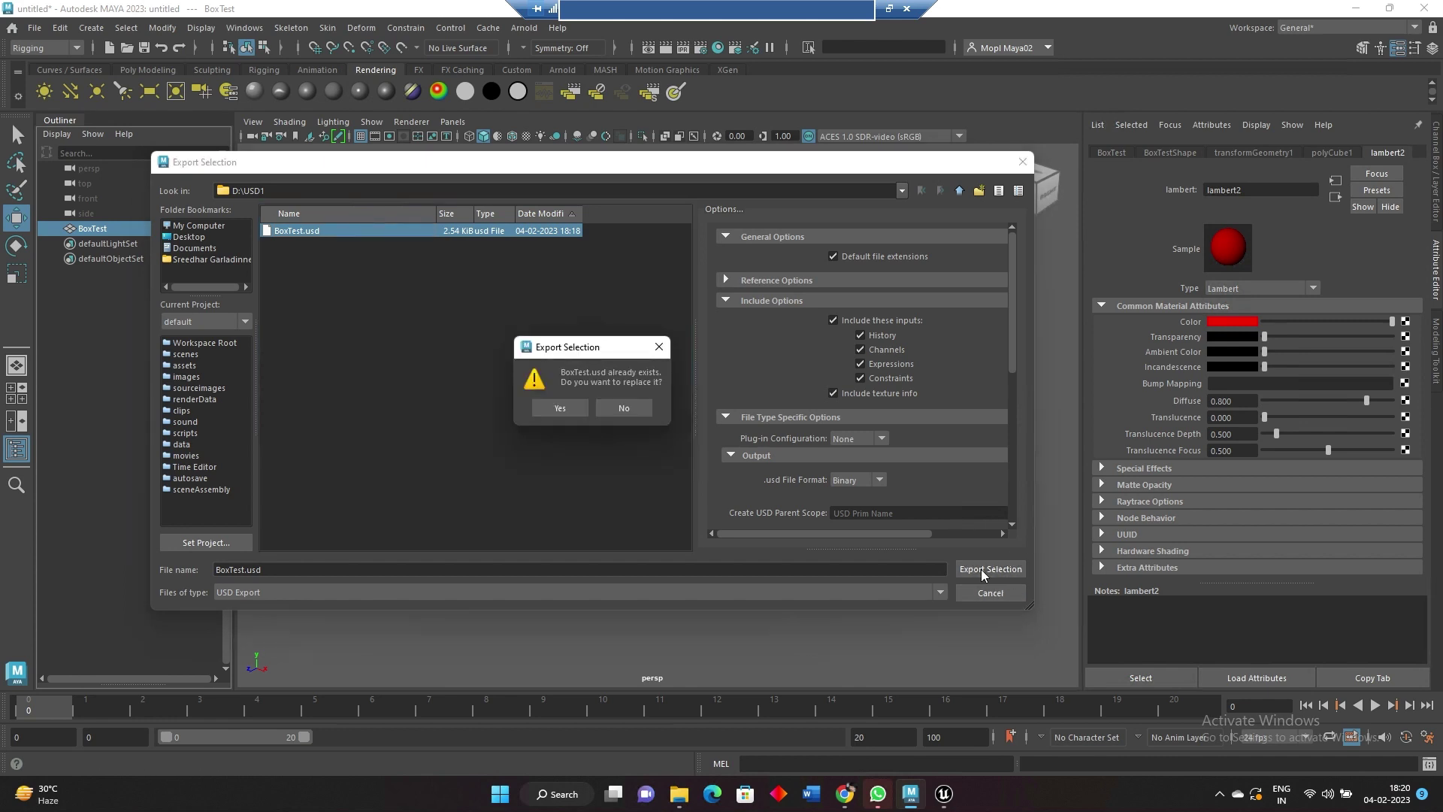
click(569, 407)
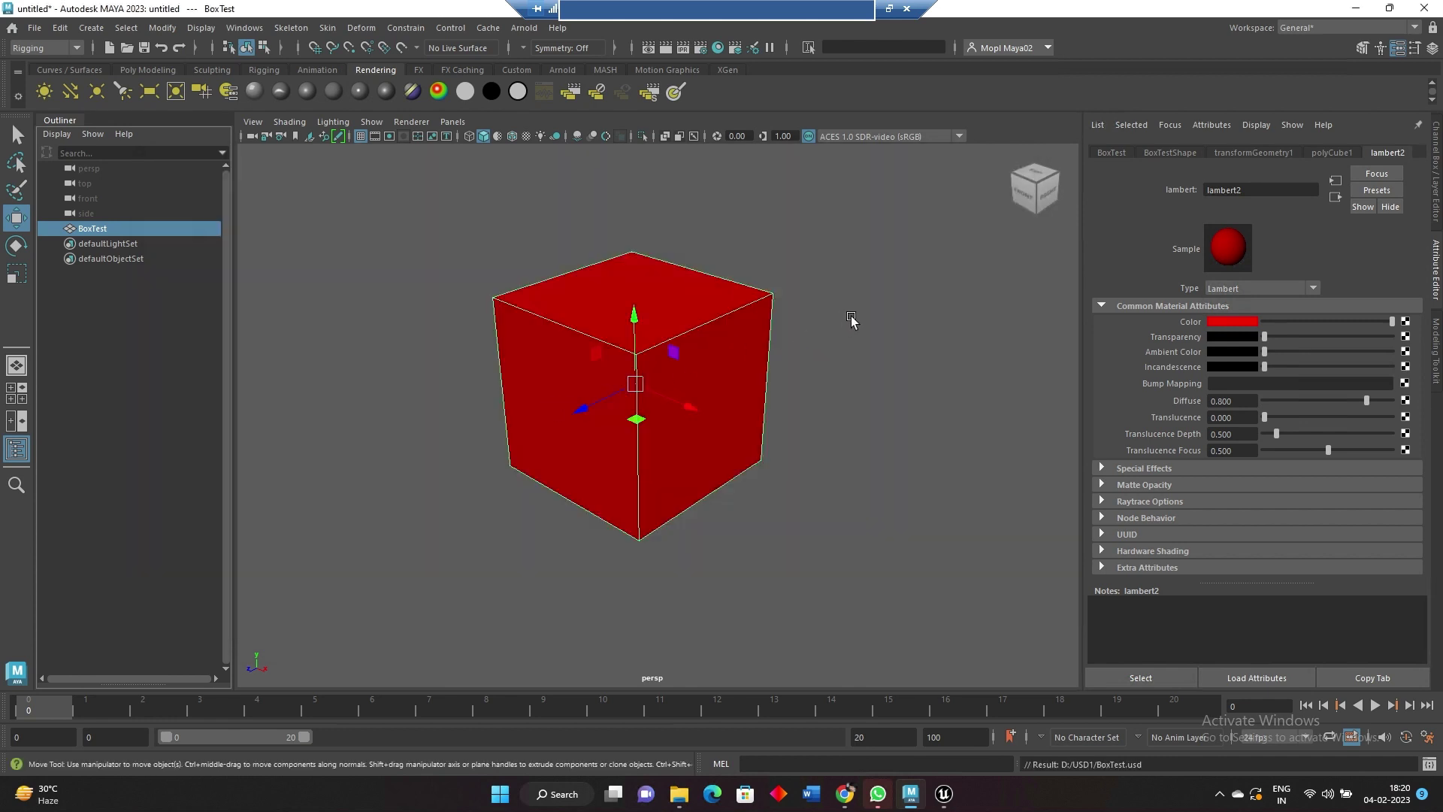
click(851, 320)
key(alt+Tab)
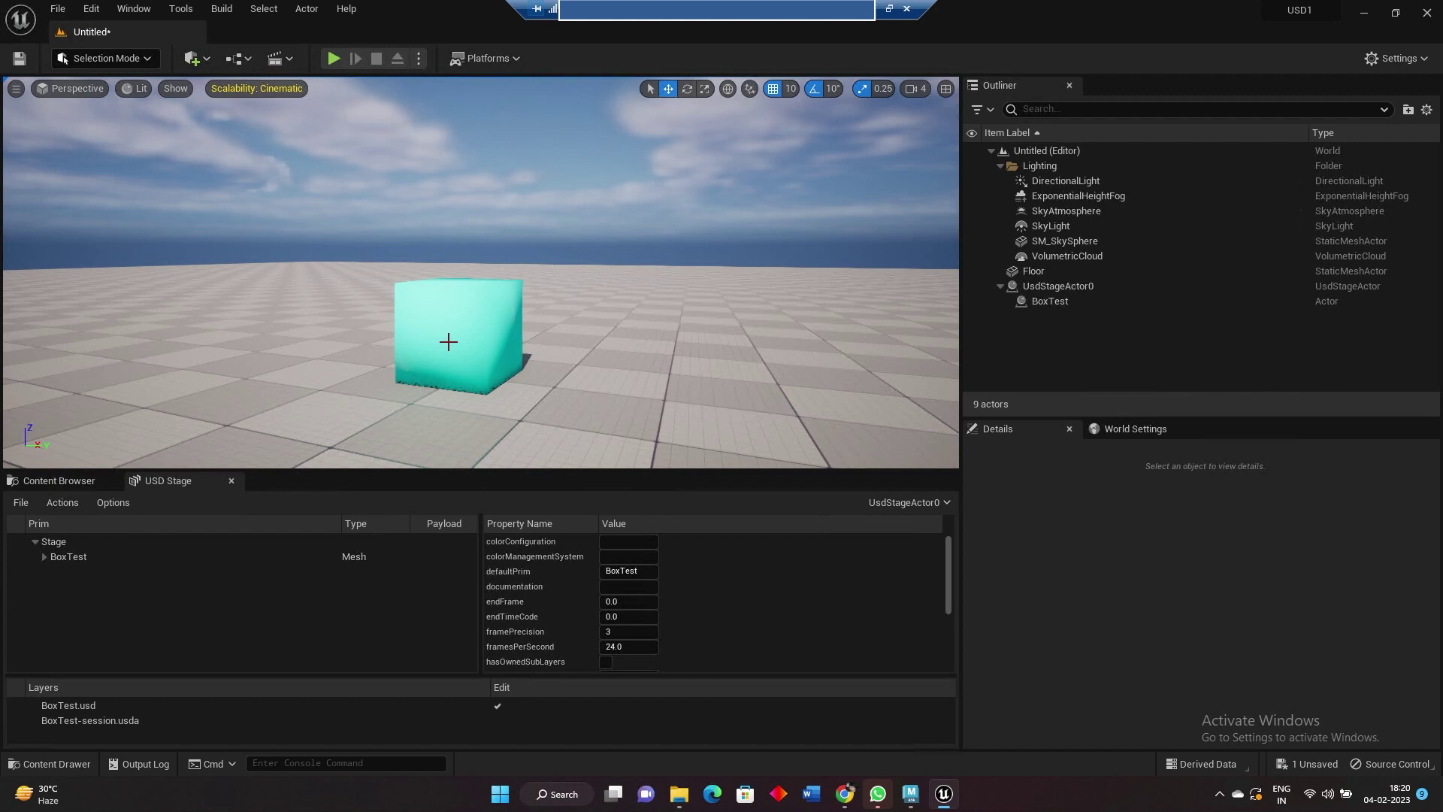
Reload the USD stage so the cube picks up the updated BoxTest.usd
click(418, 351)
click(62, 557)
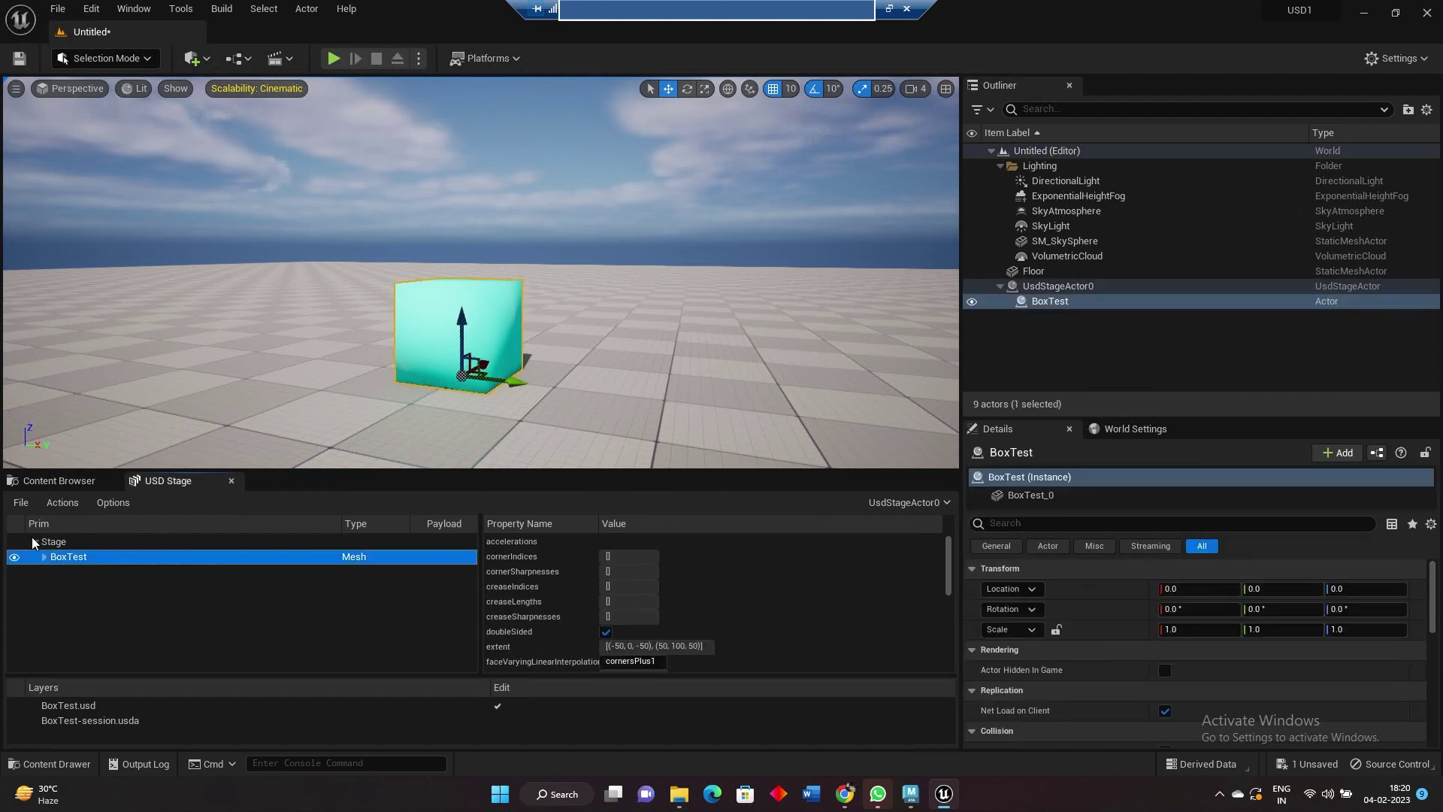
click(21, 502)
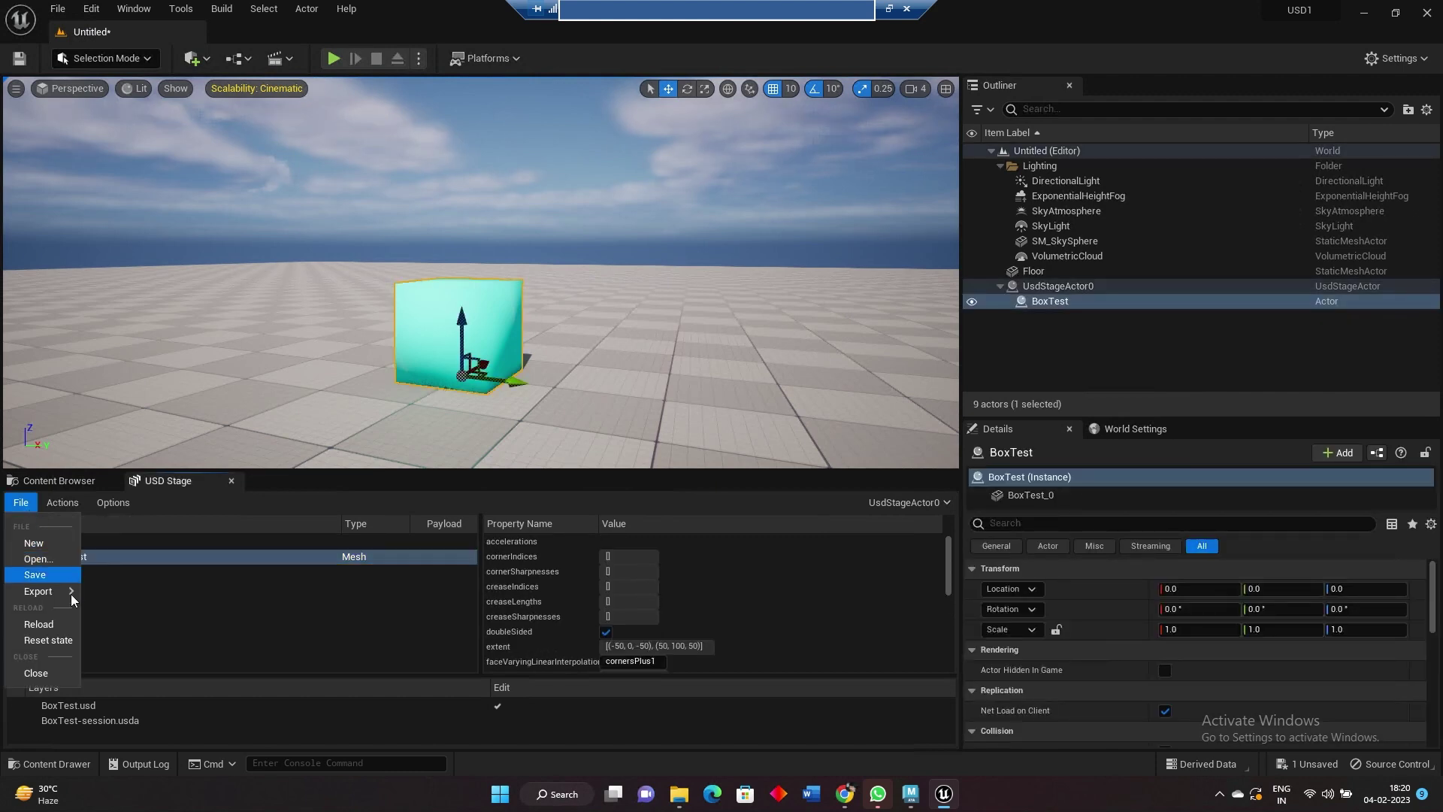
click(45, 625)
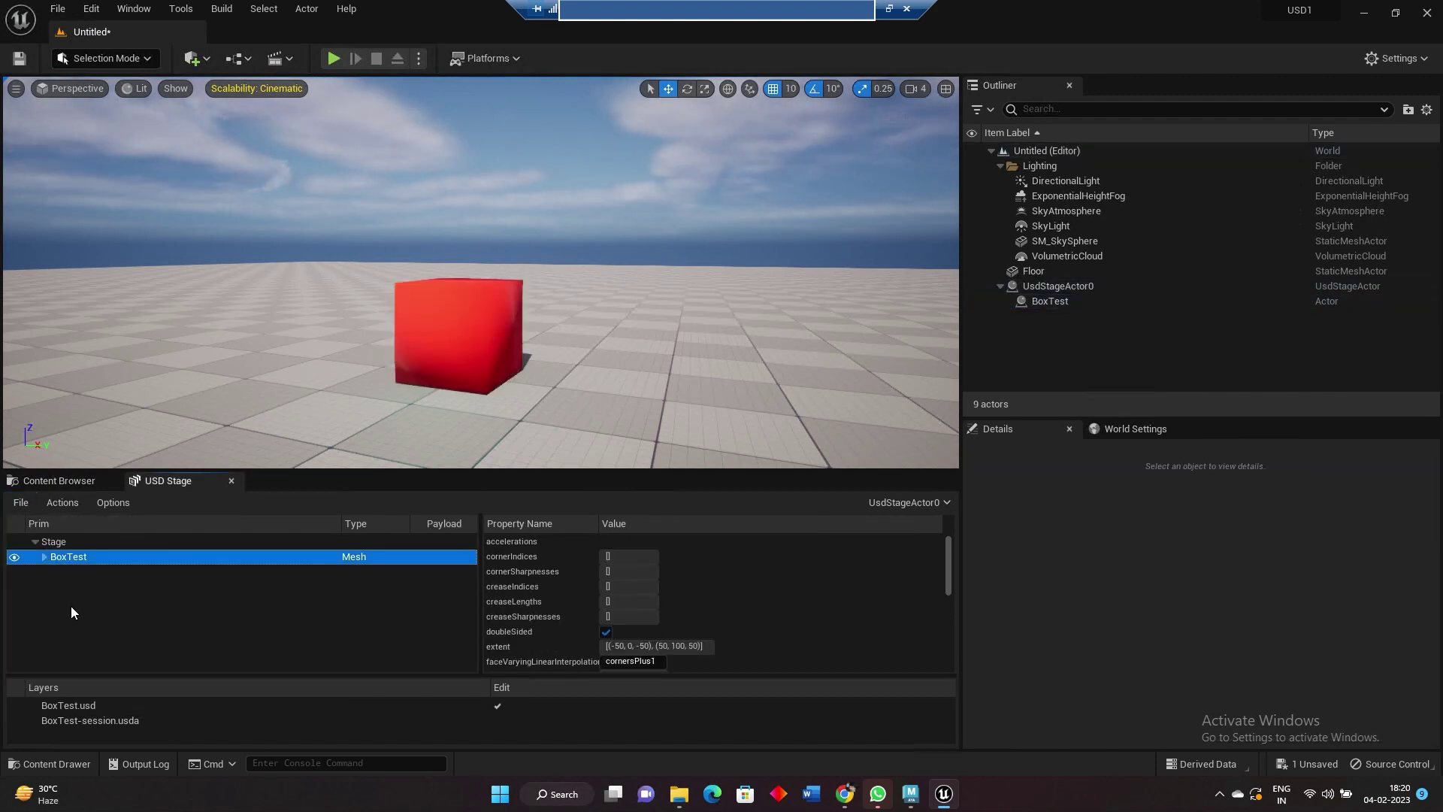
Move UsdStageActor0 along Y to Location Y 260
click(623, 225)
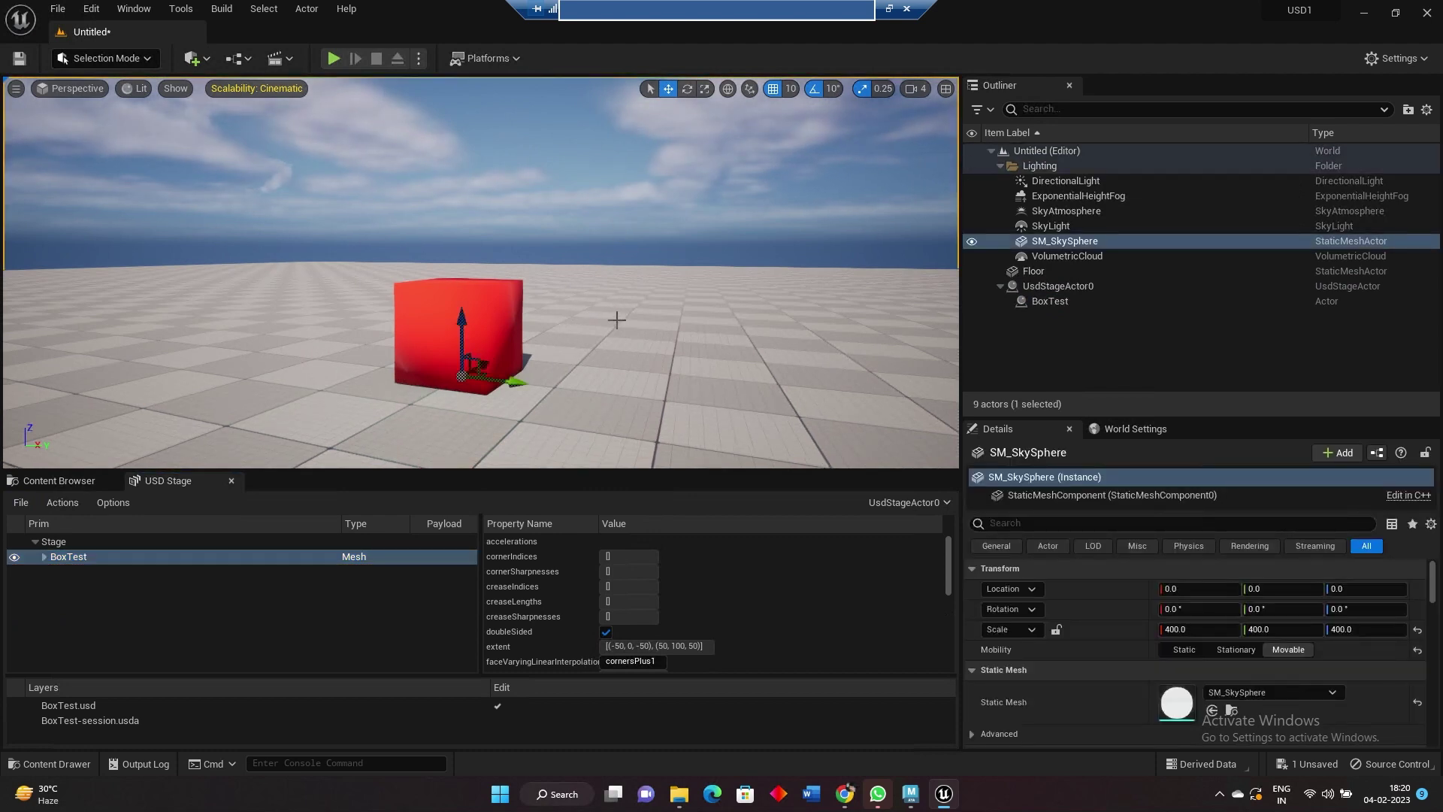
drag(518, 382, 762, 412)
key(ctrl+z)
click(1074, 357)
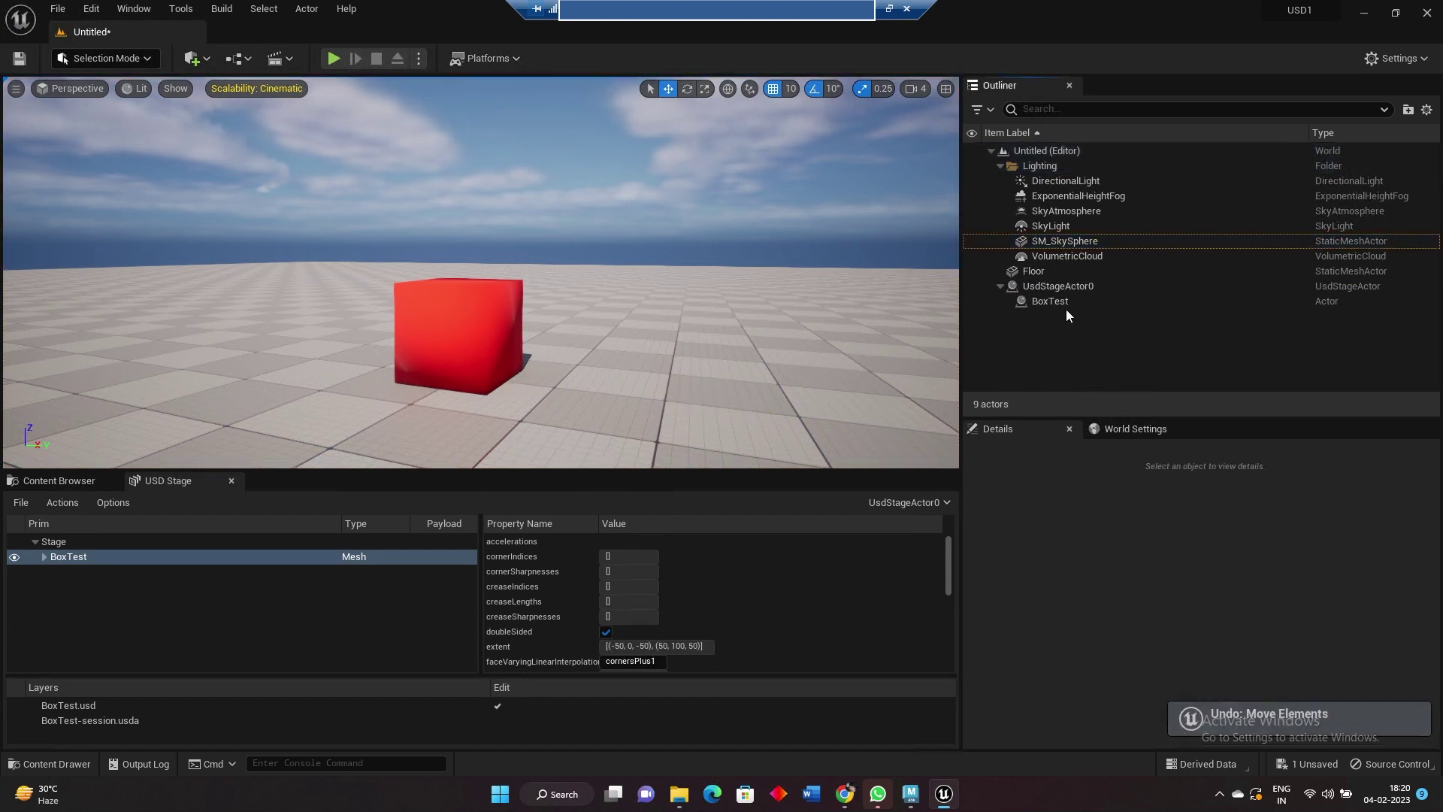
click(1058, 286)
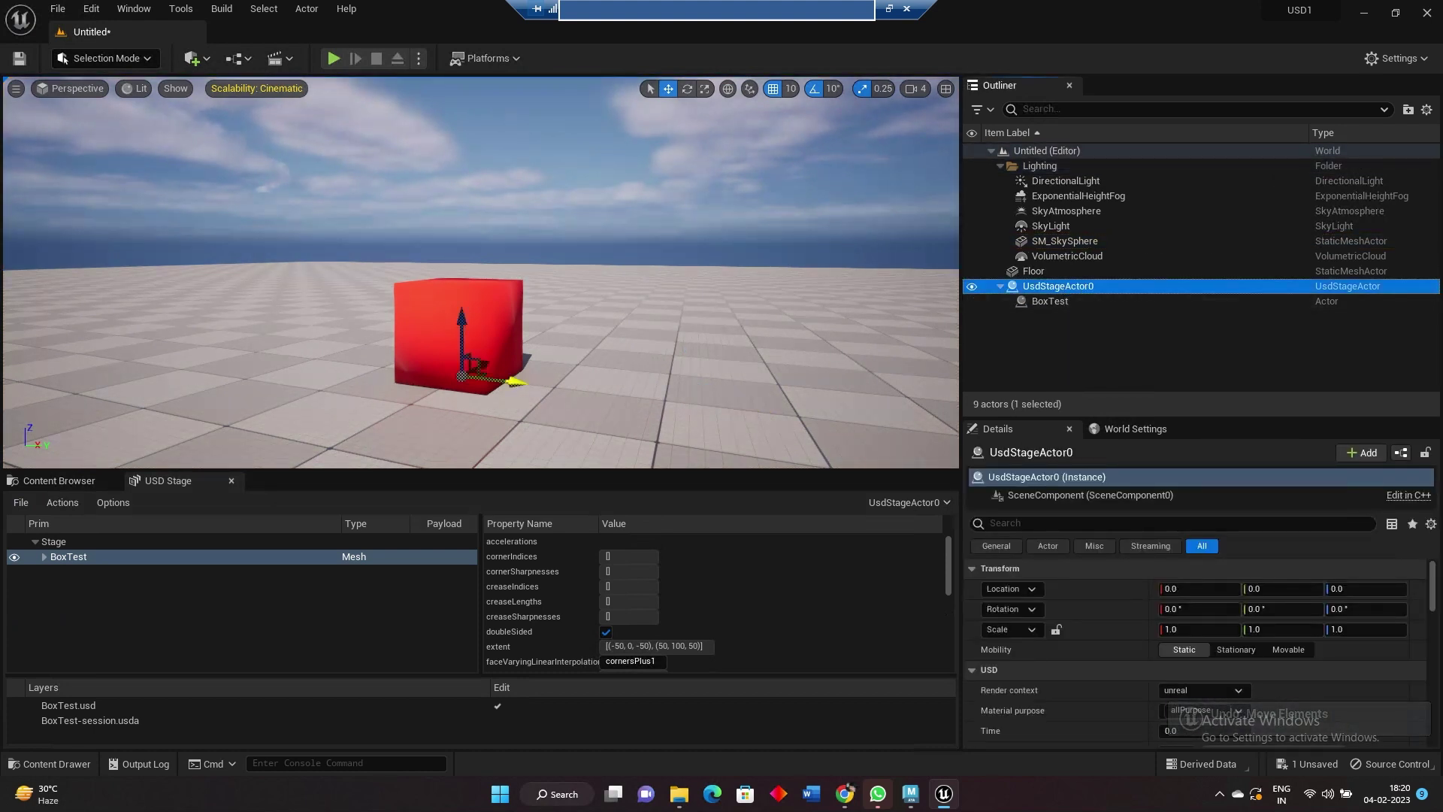
drag(517, 385, 835, 423)
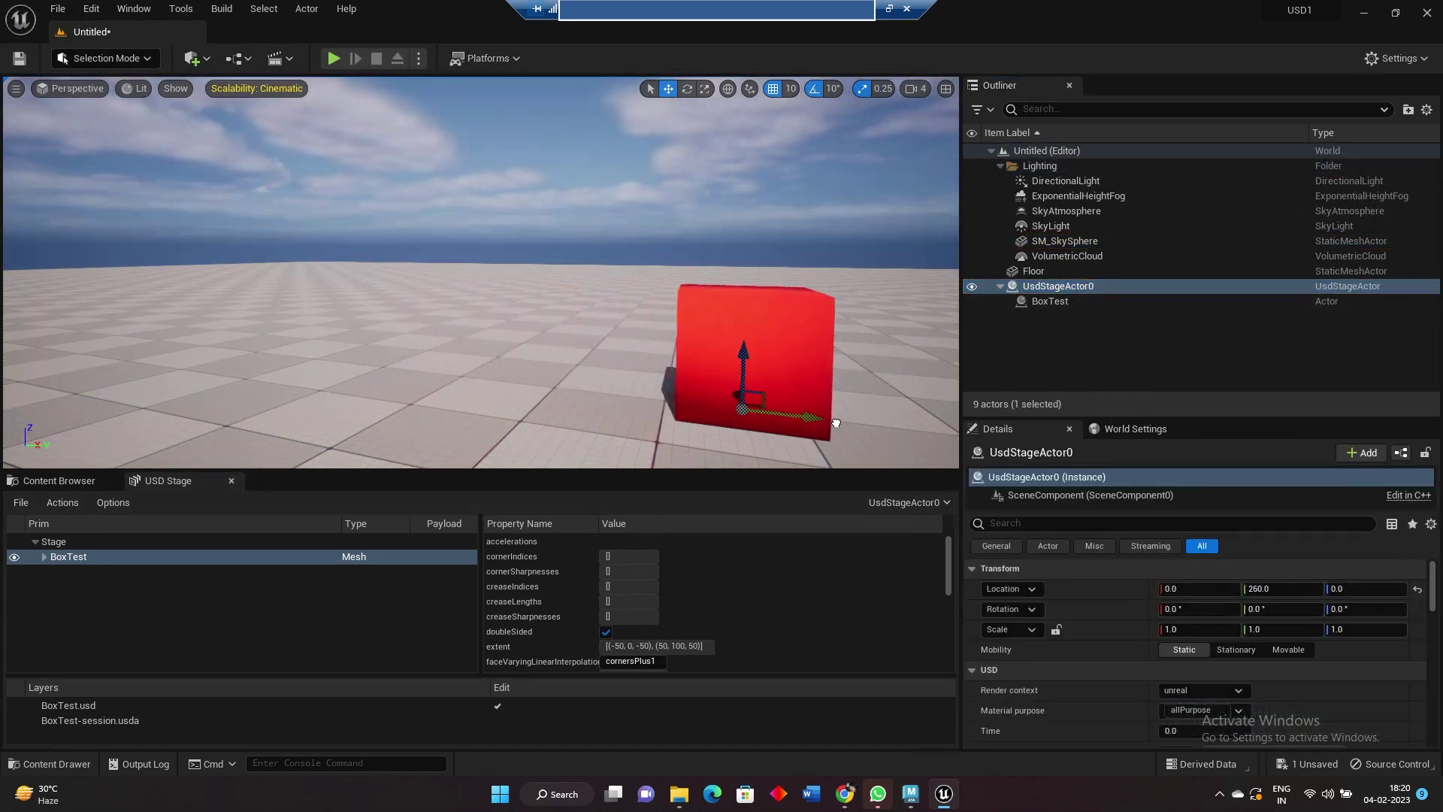
Switch to Maya and change the BoxTest lambert2 colour to yellow
click(910, 793)
click(699, 389)
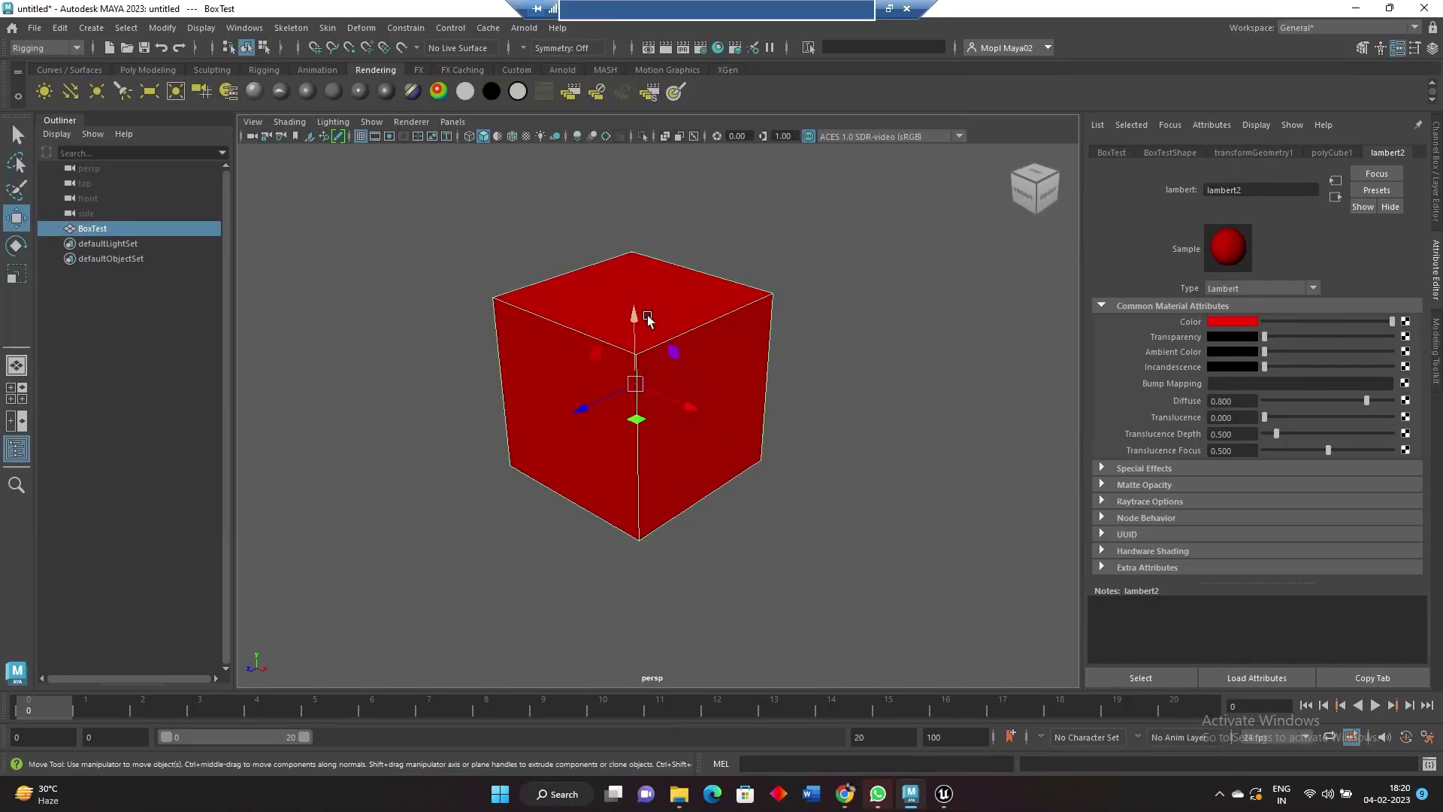
click(1236, 321)
click(1197, 285)
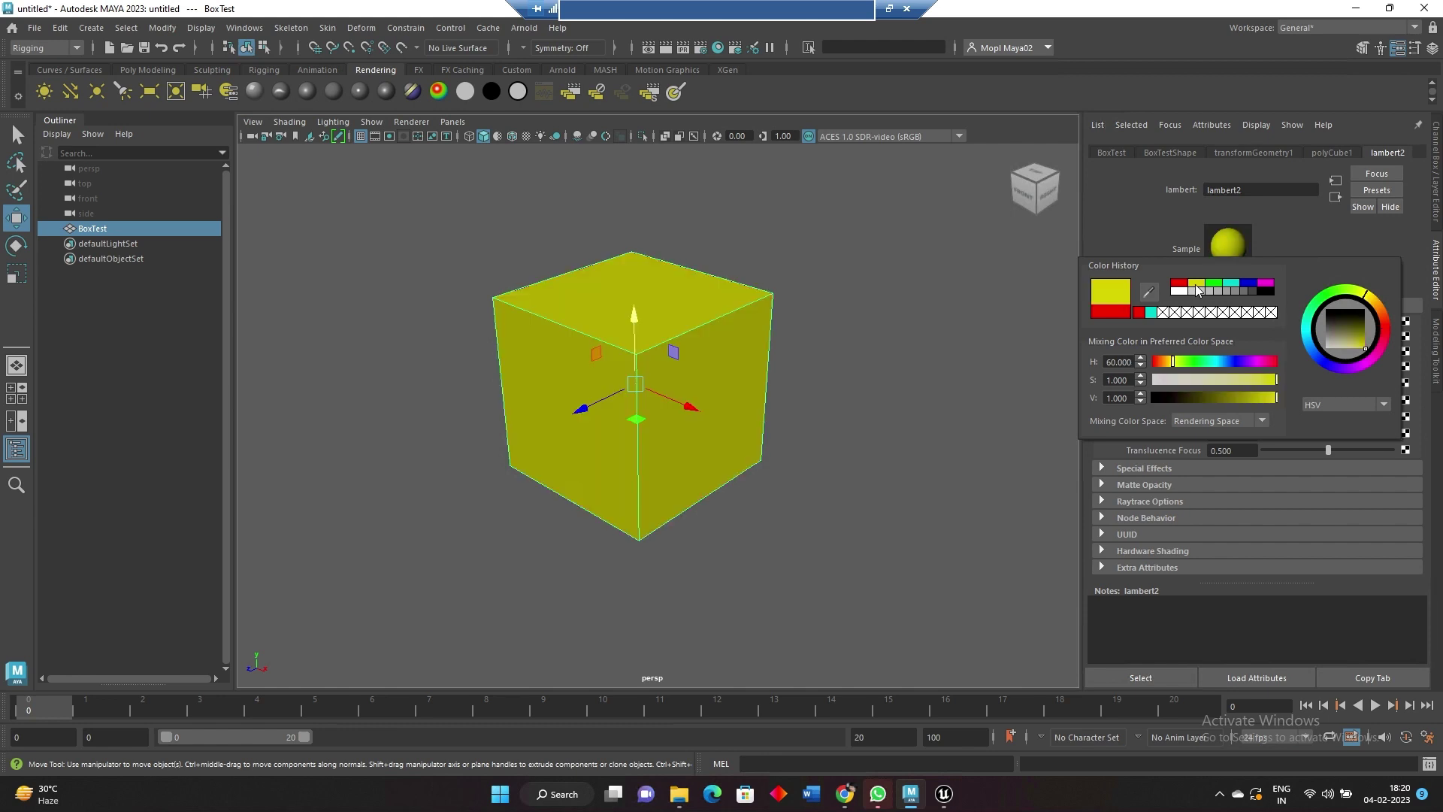
click(585, 205)
Export the cube again over BoxTest.usd, confirming the replacement
click(35, 28)
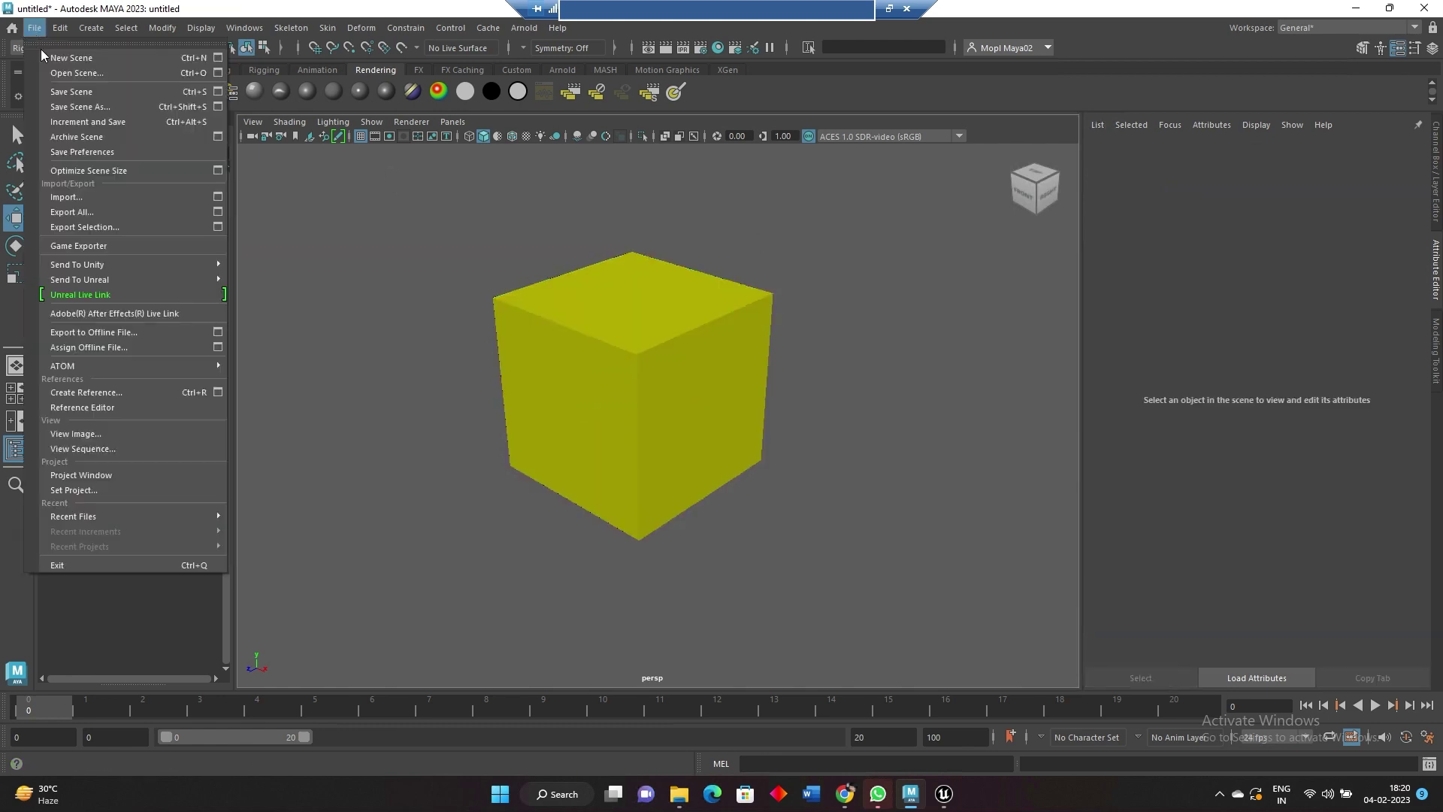
click(538, 313)
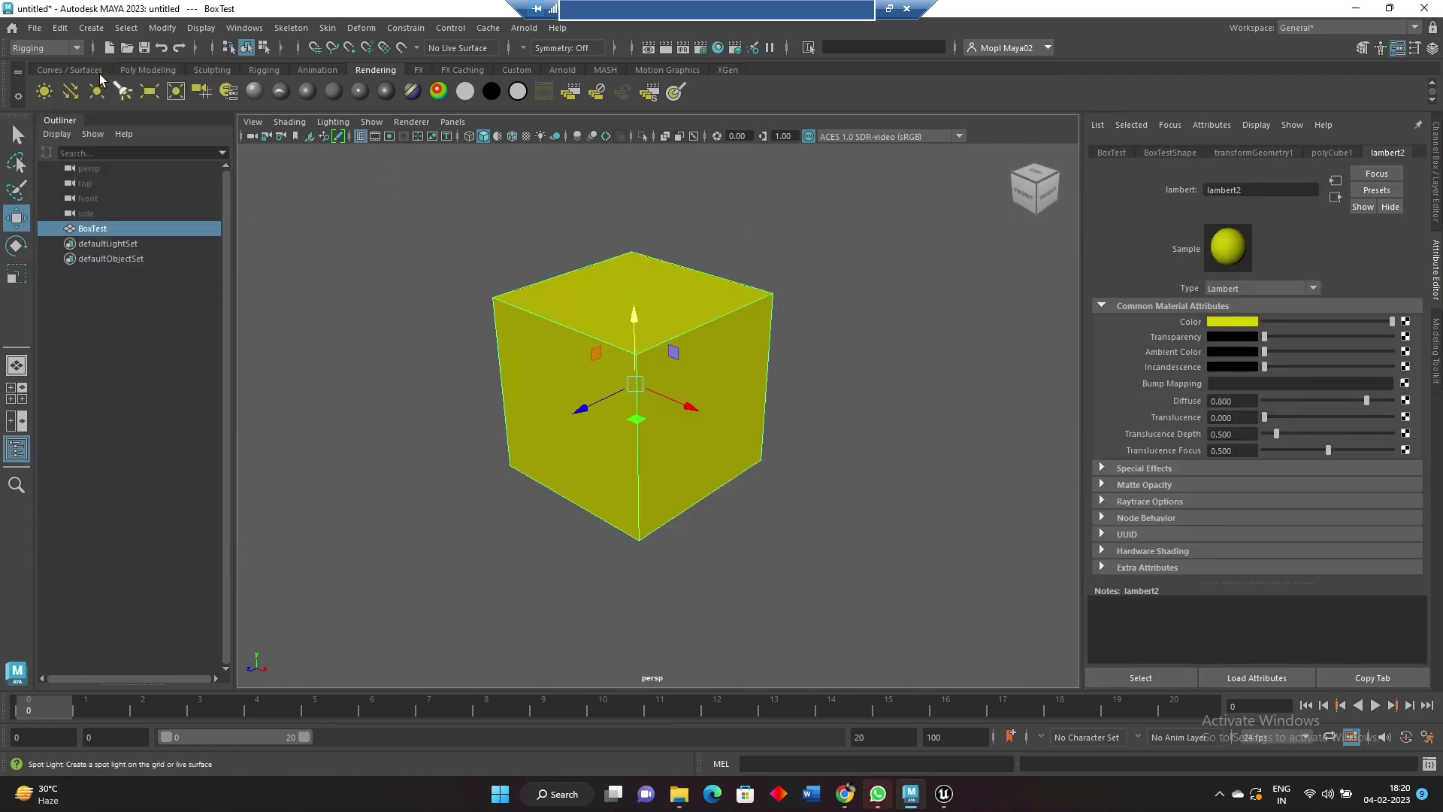
click(42, 29)
click(97, 229)
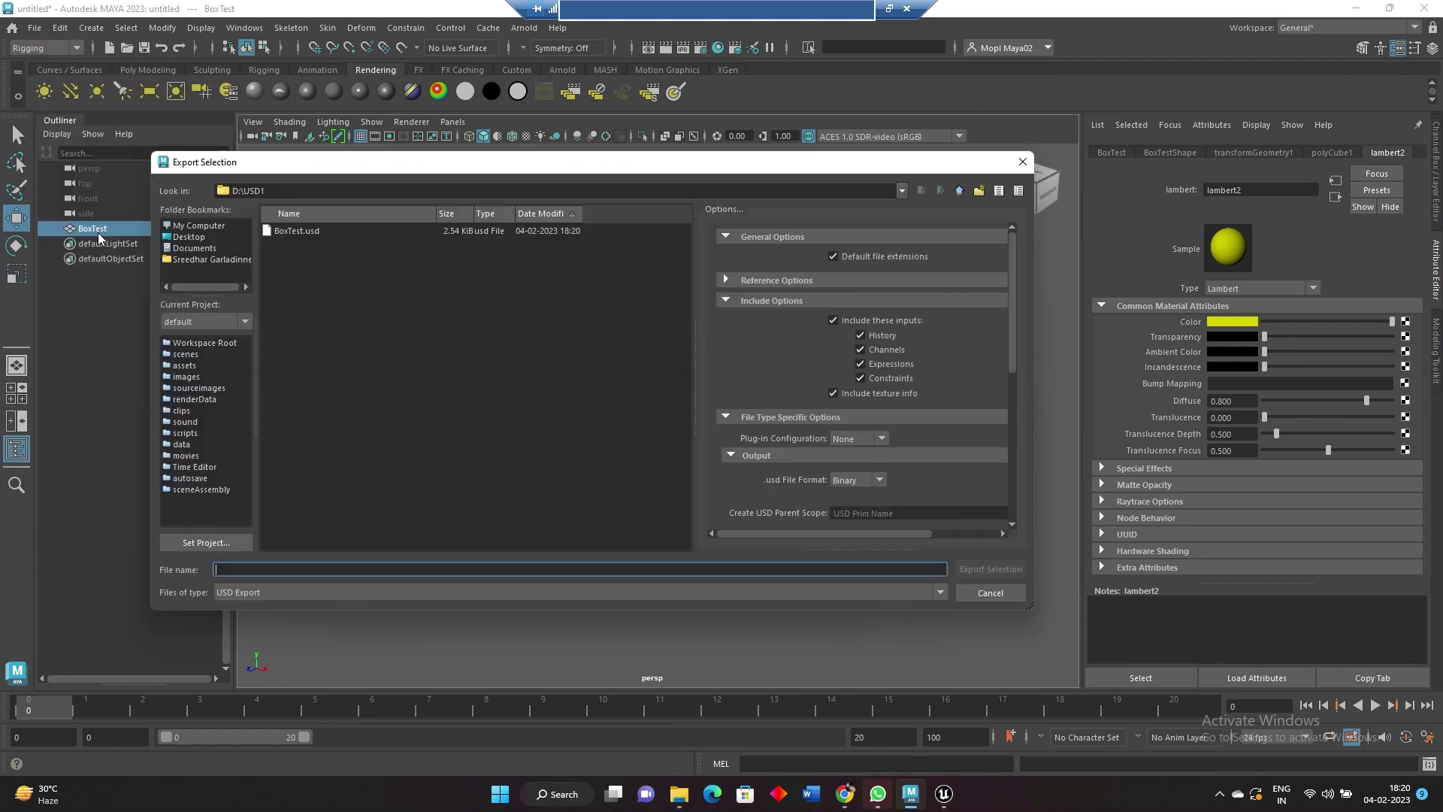
double_click(290, 231)
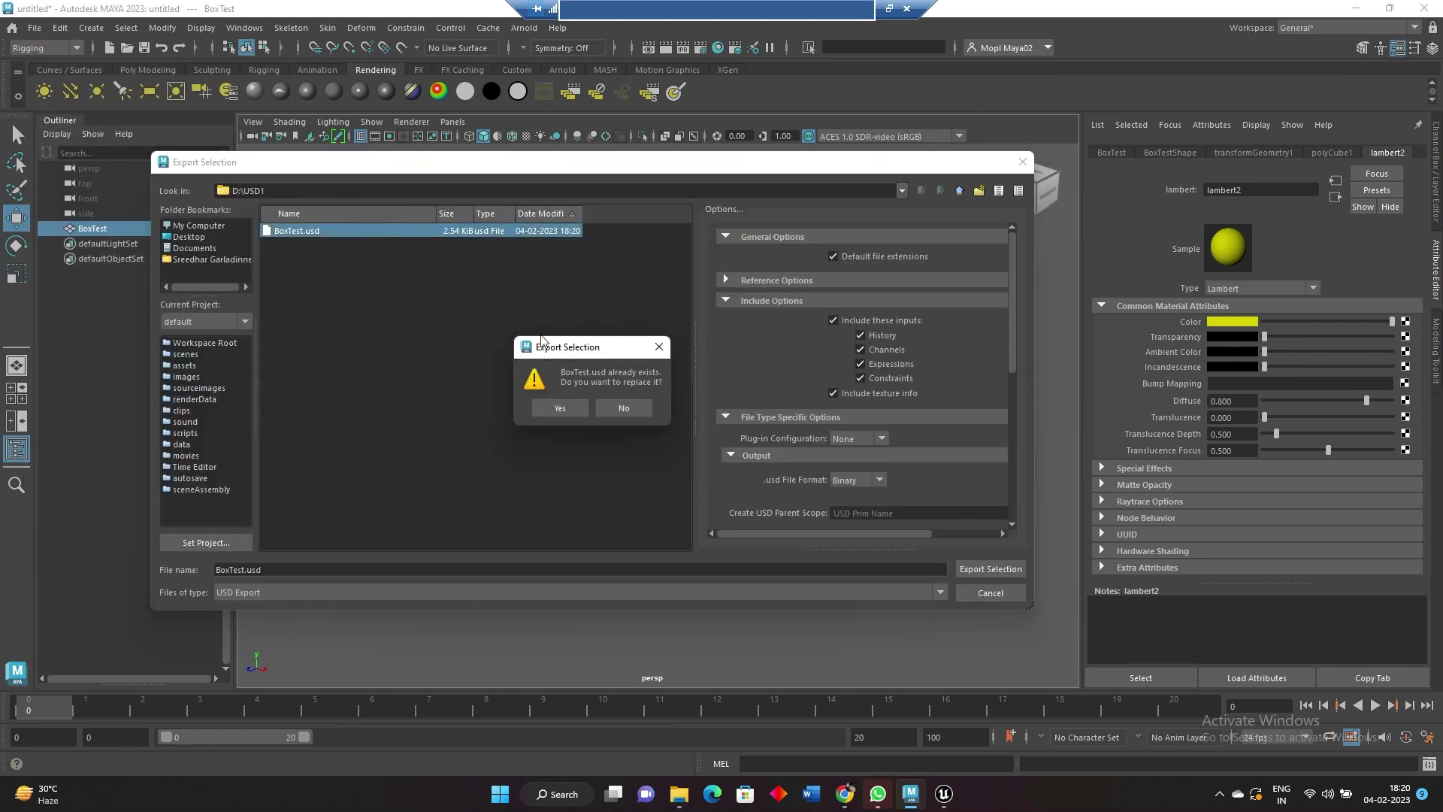
click(560, 408)
Reload BoxTest.usd in Unreal's USD Stage so the cube turns yellow, then return to Maya
click(819, 313)
key(alt+Tab)
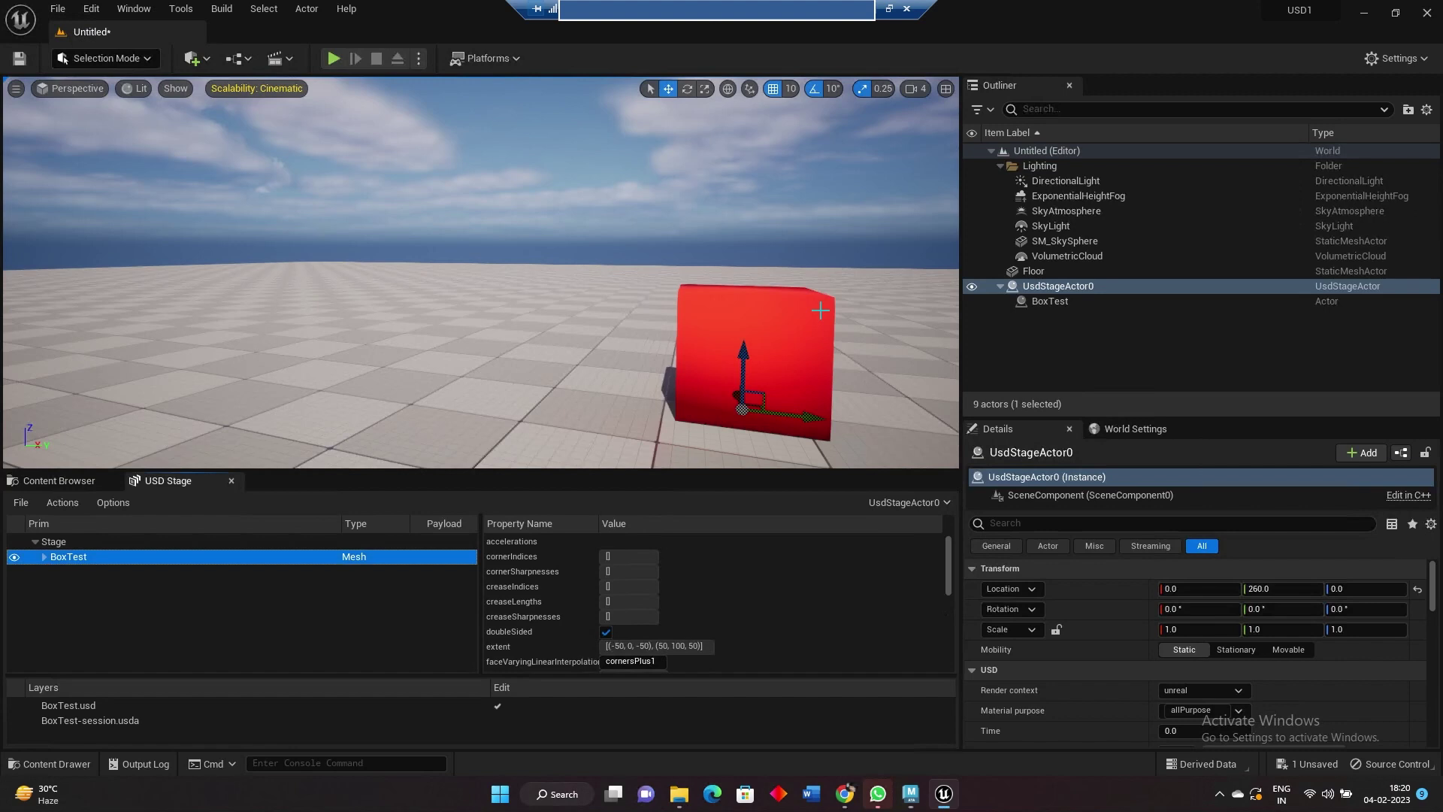
click(21, 502)
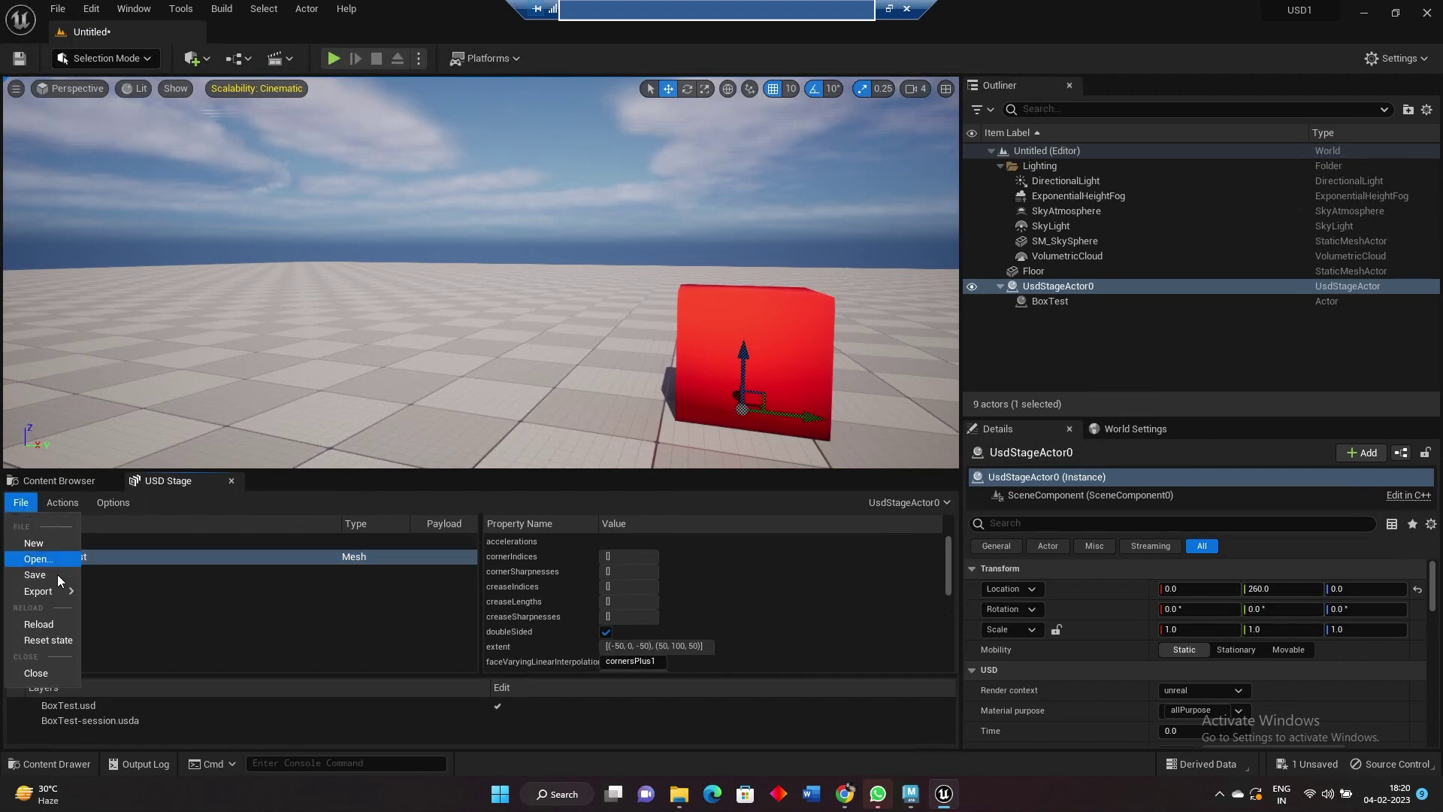
click(38, 624)
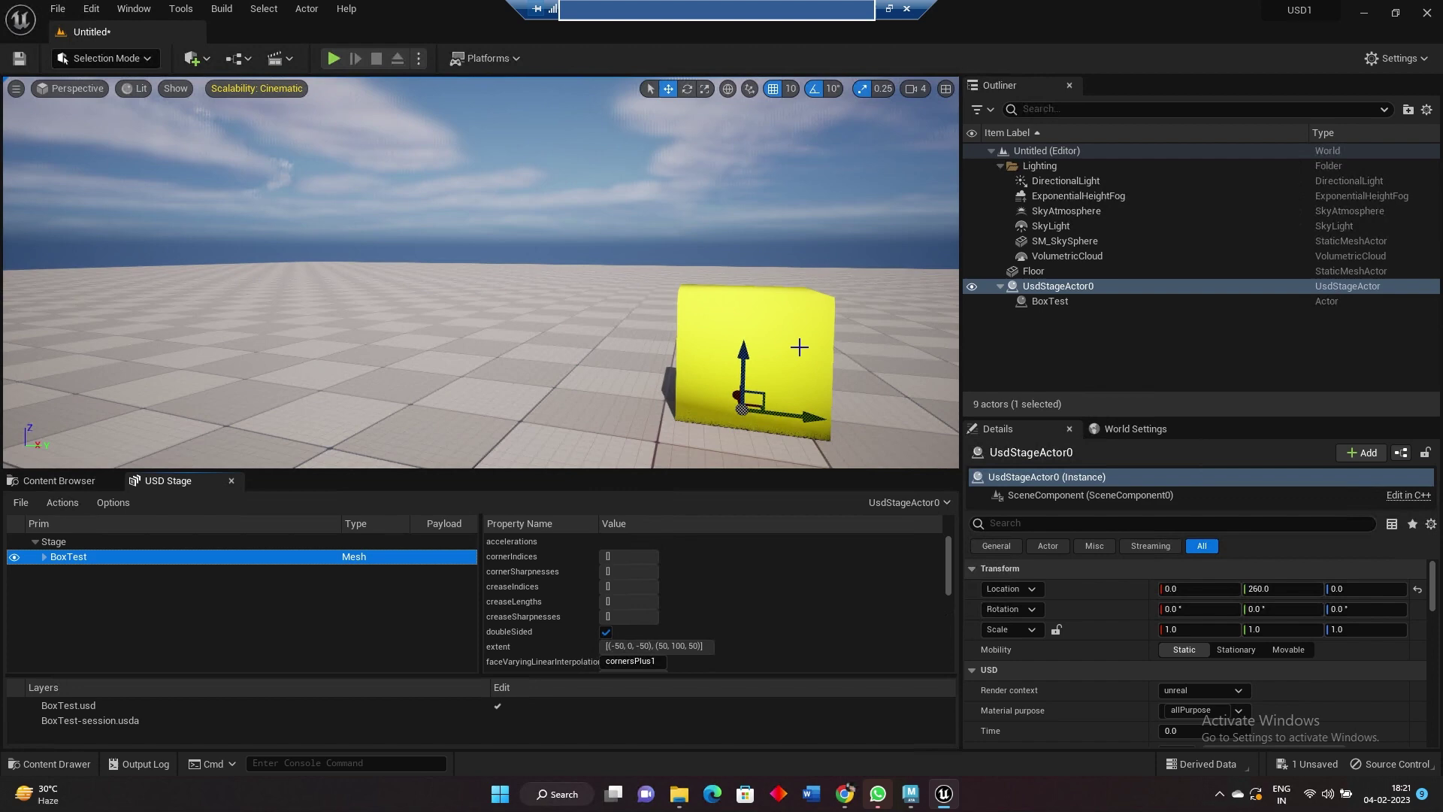
key(alt+Tab)
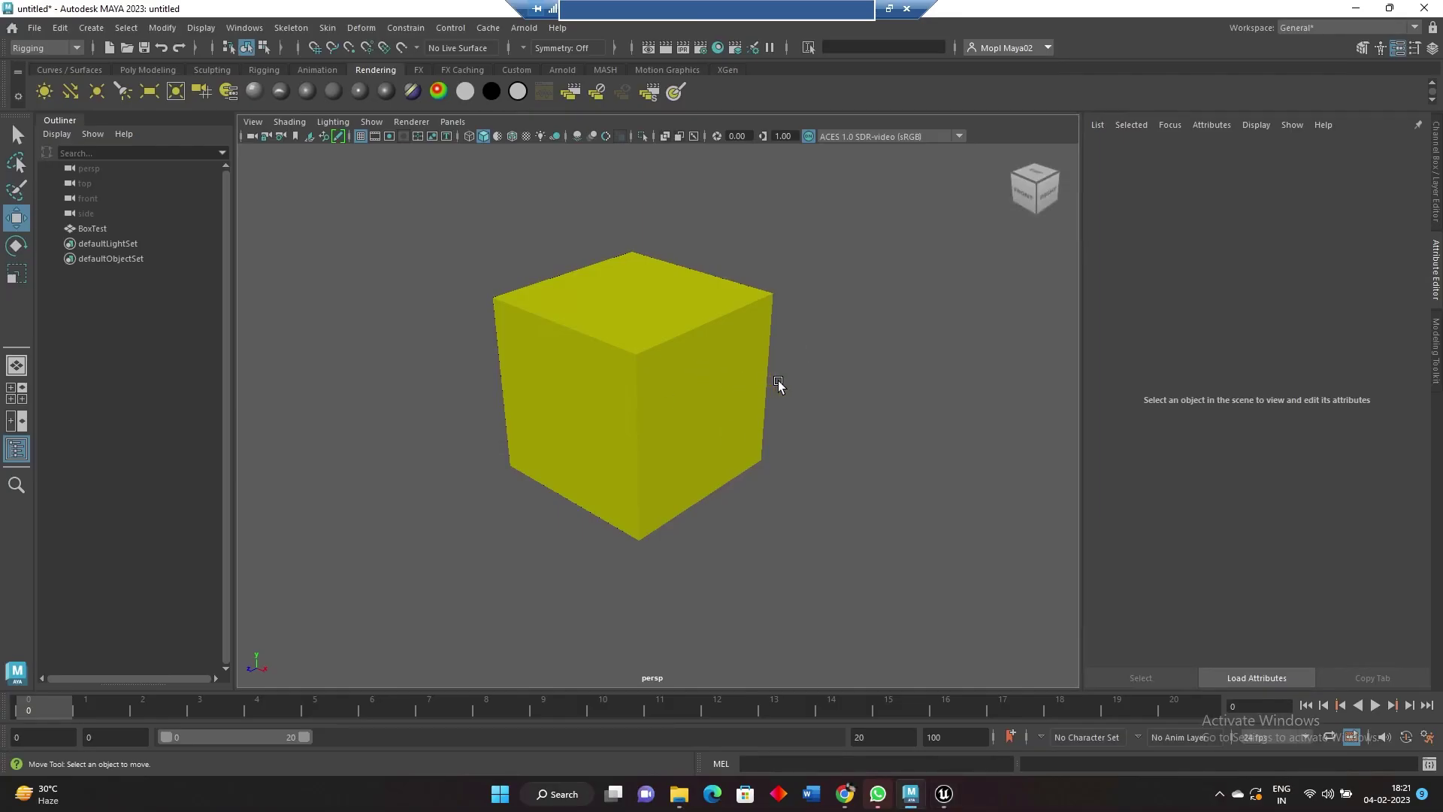
Select the cube and connect a File texture node to its material's Color
click(654, 373)
alt+drag(563, 444, 471, 478)
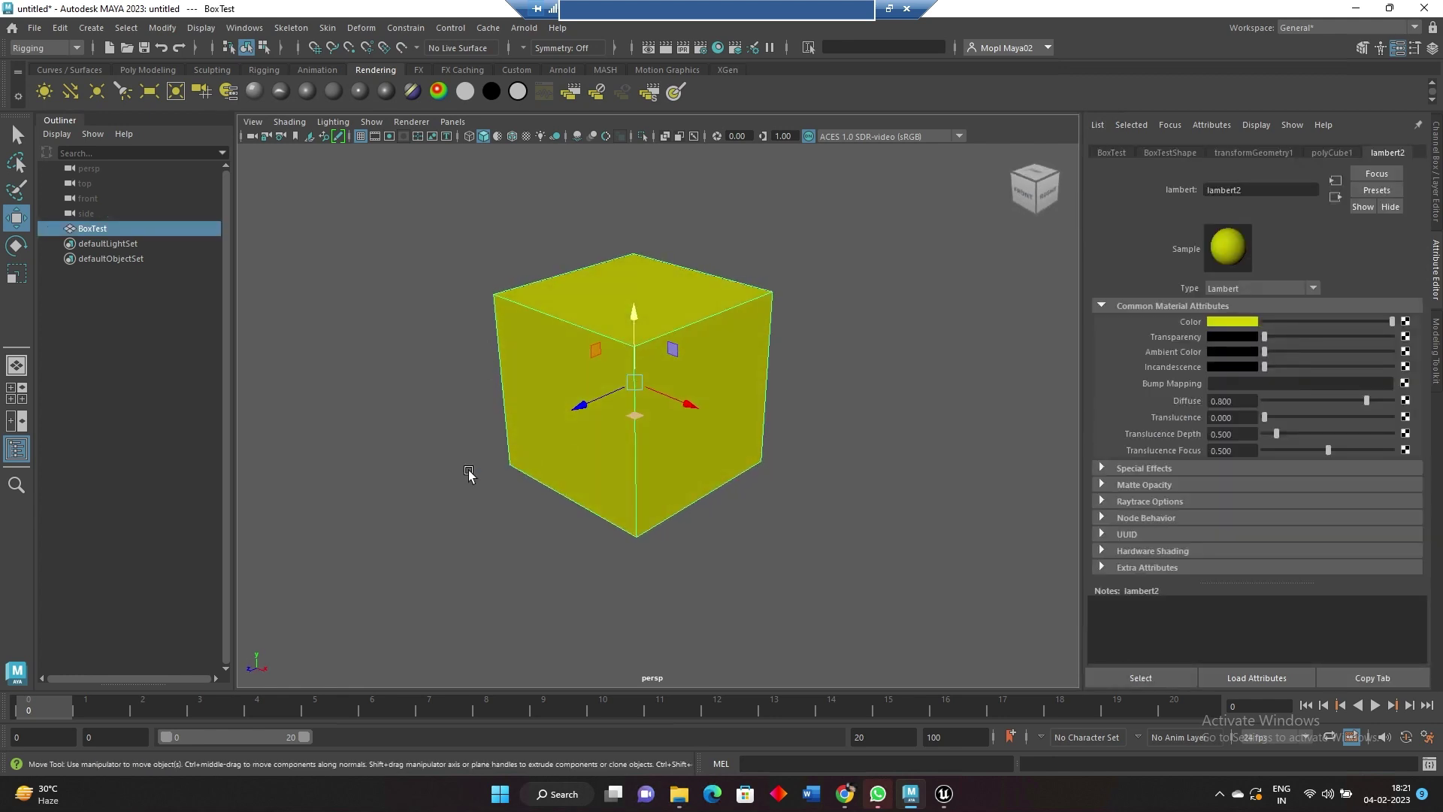
click(268, 203)
click(602, 379)
click(1404, 321)
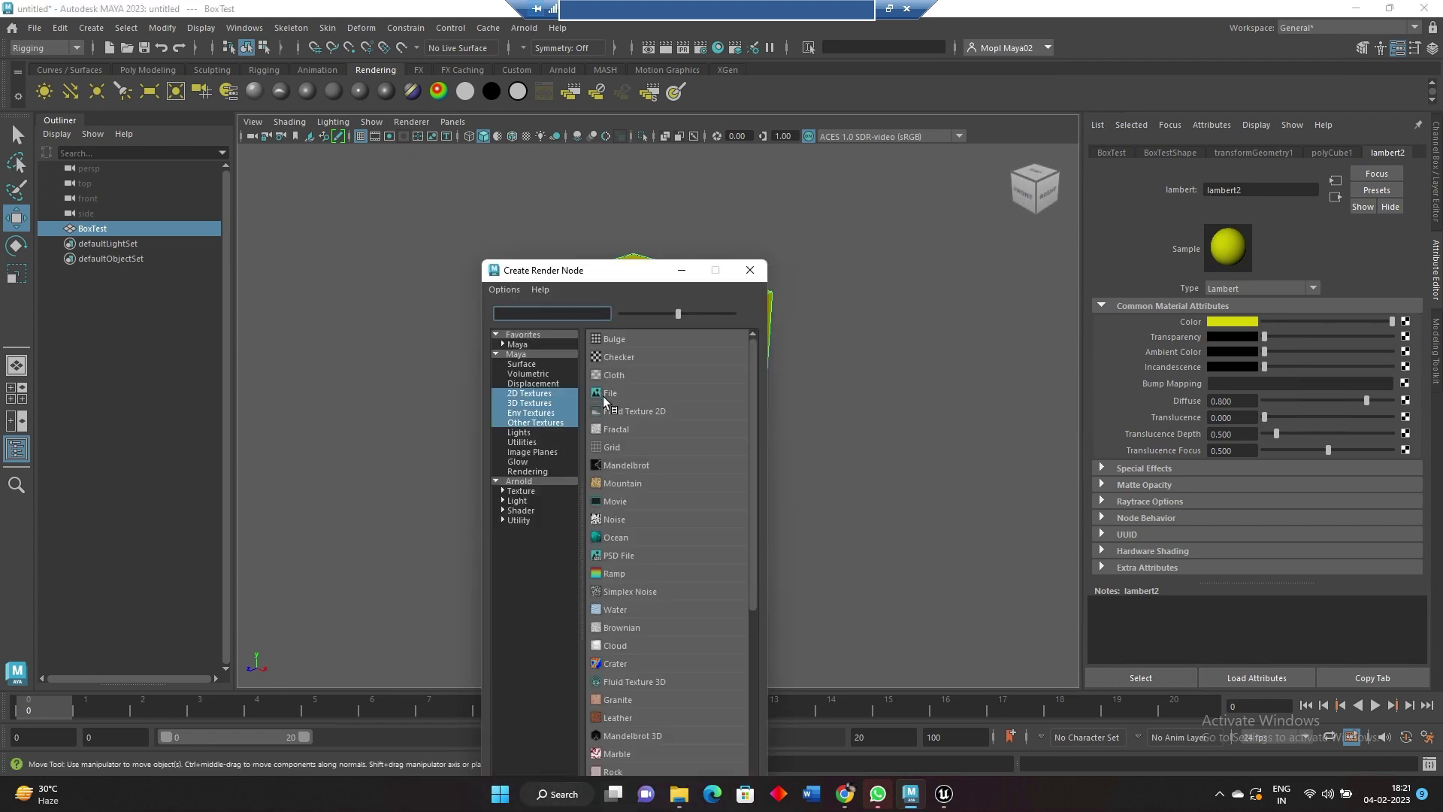
click(607, 393)
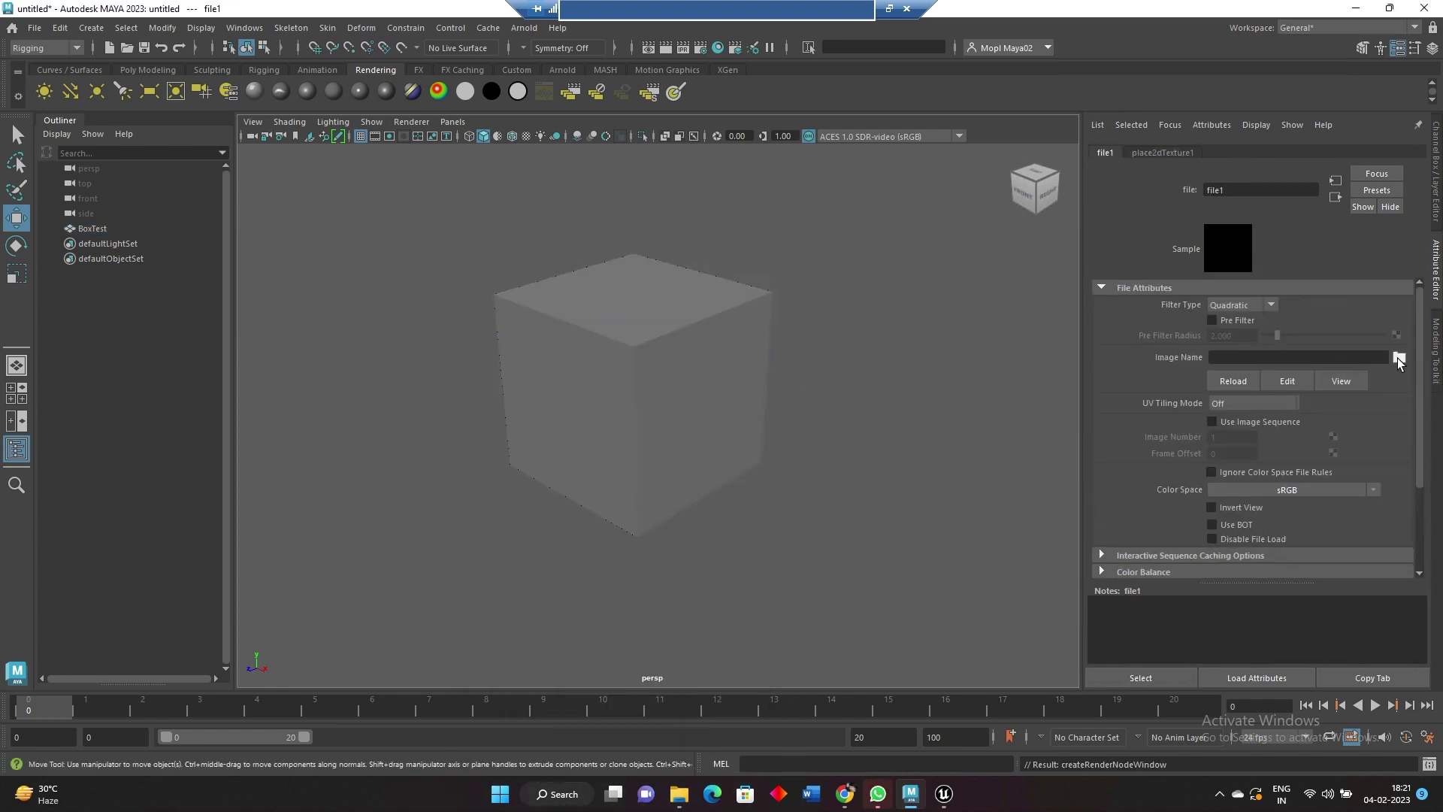
Load D:\USD1\uknhaapmw_2K_Albedo.jpg as the cube's rock colour texture
click(1397, 357)
click(214, 230)
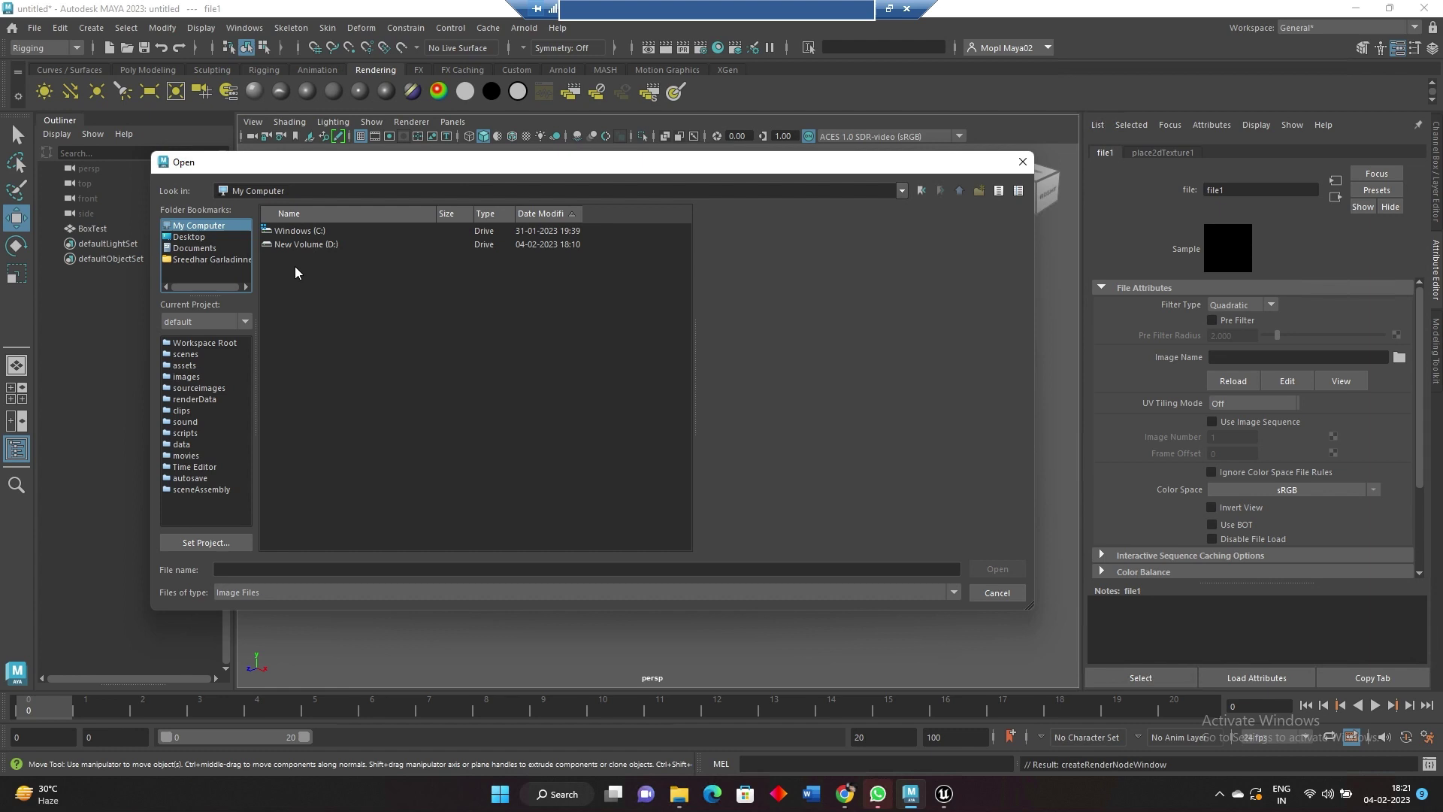
double_click(323, 245)
click(291, 272)
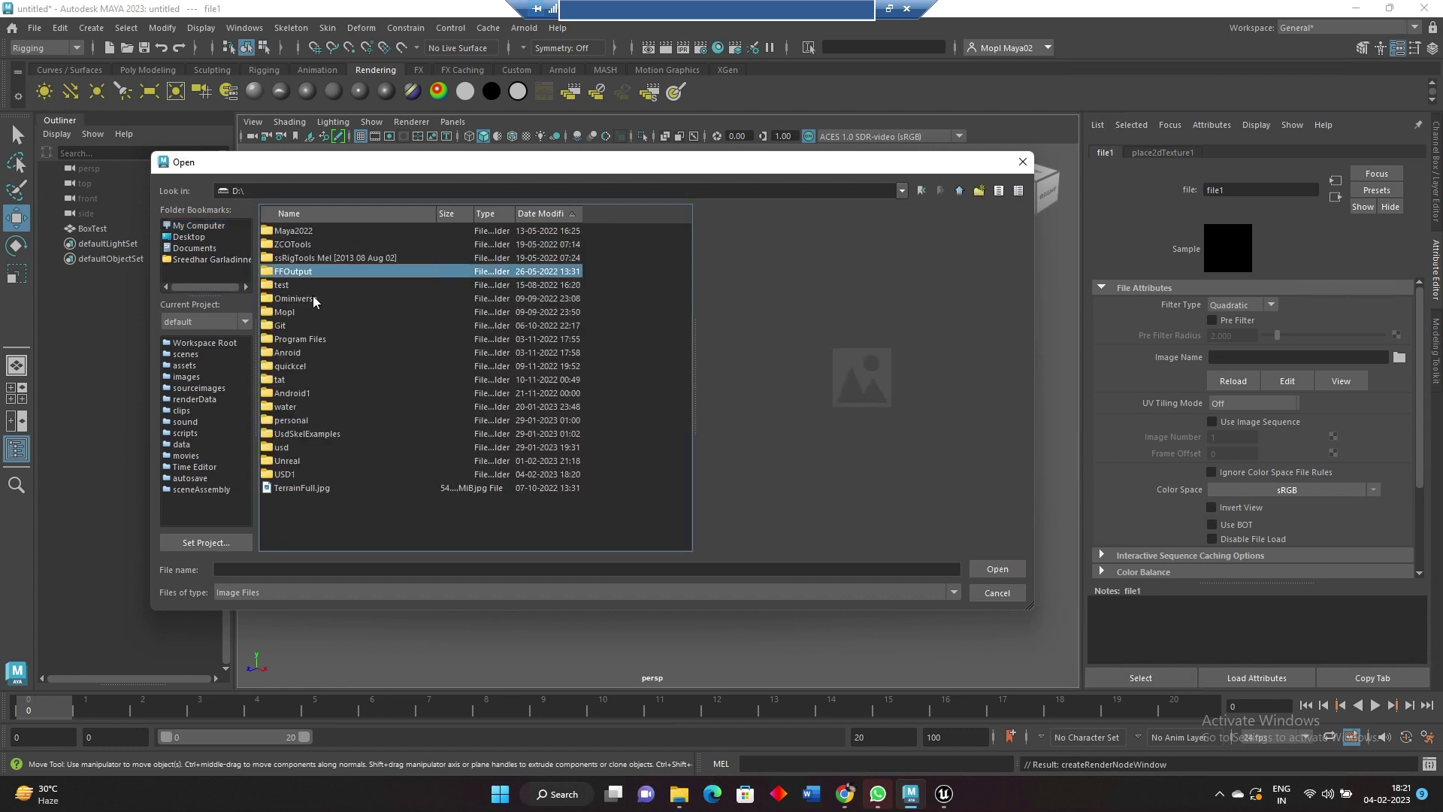
key(u)
double_click(284, 474)
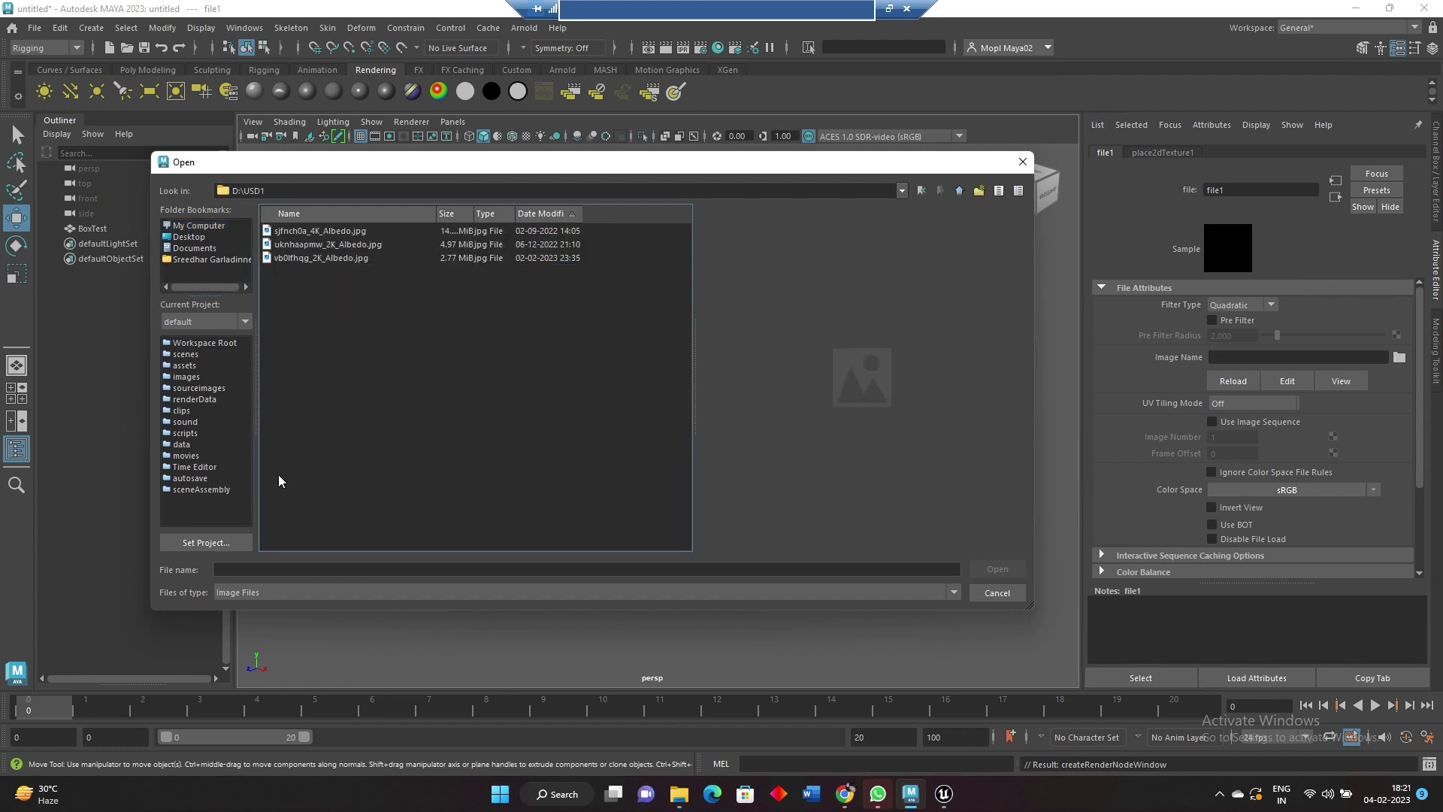
click(331, 232)
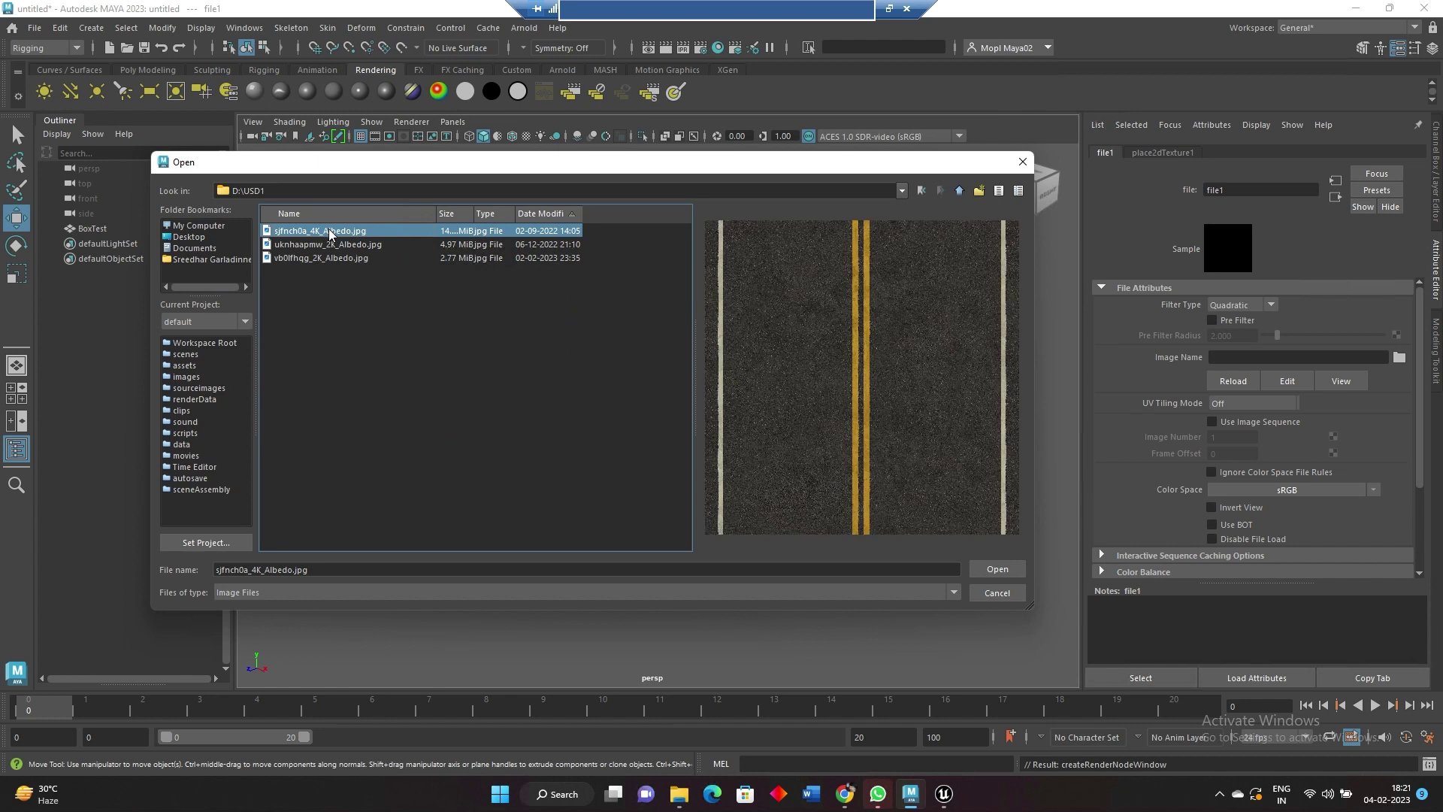
click(339, 244)
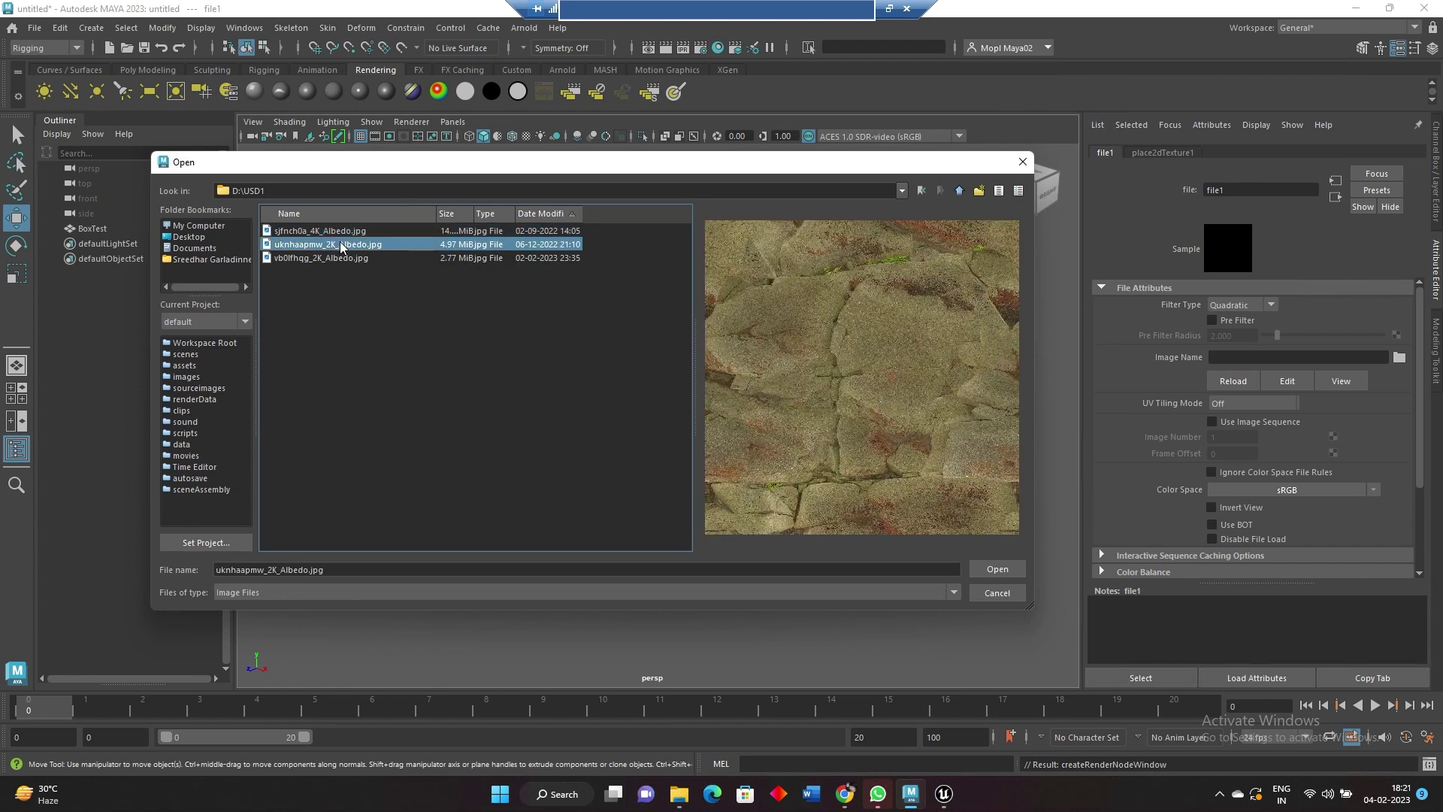
double_click(340, 245)
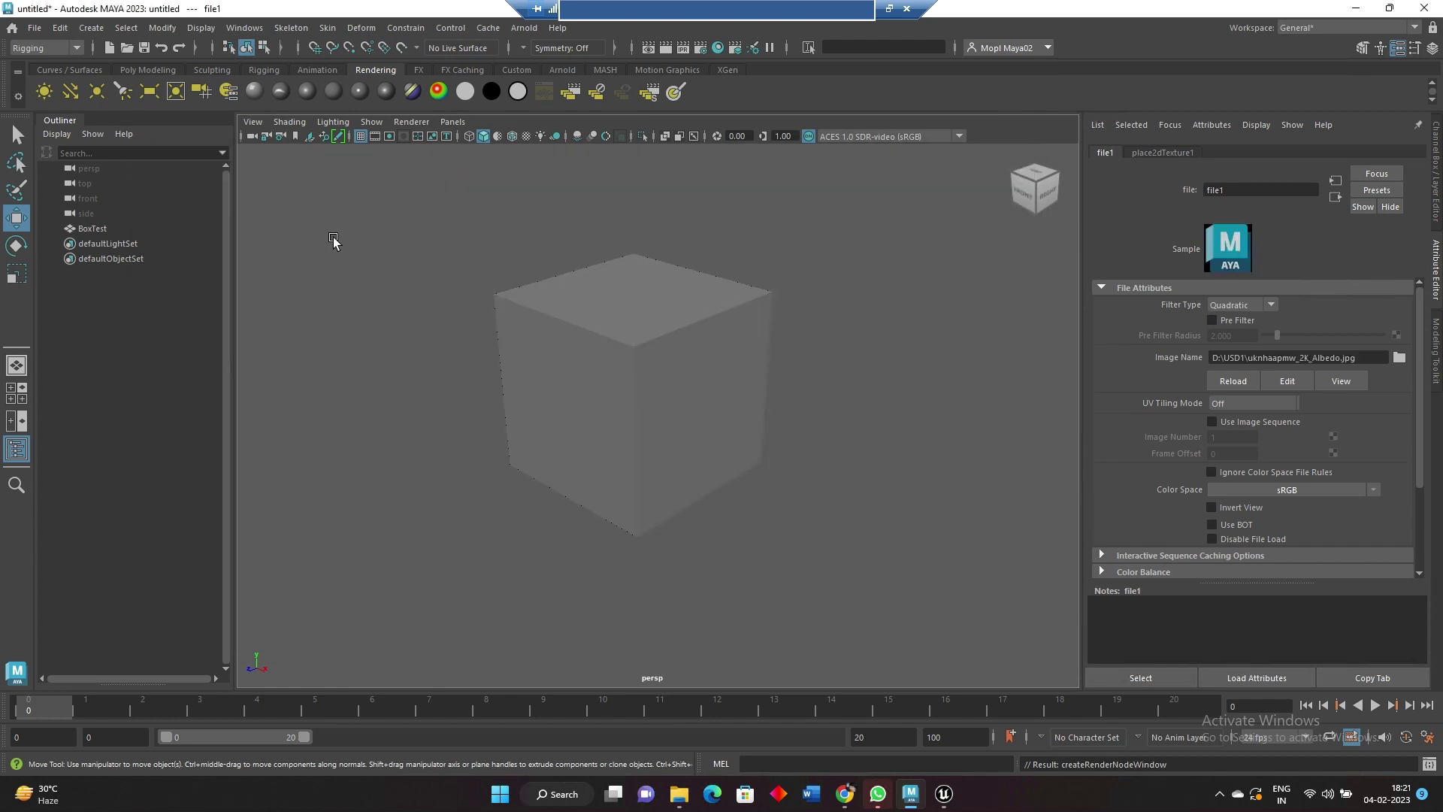
Turn on textured viewport display (6) and orbit to inspect the rock-textured cube
click(845, 362)
key(6)
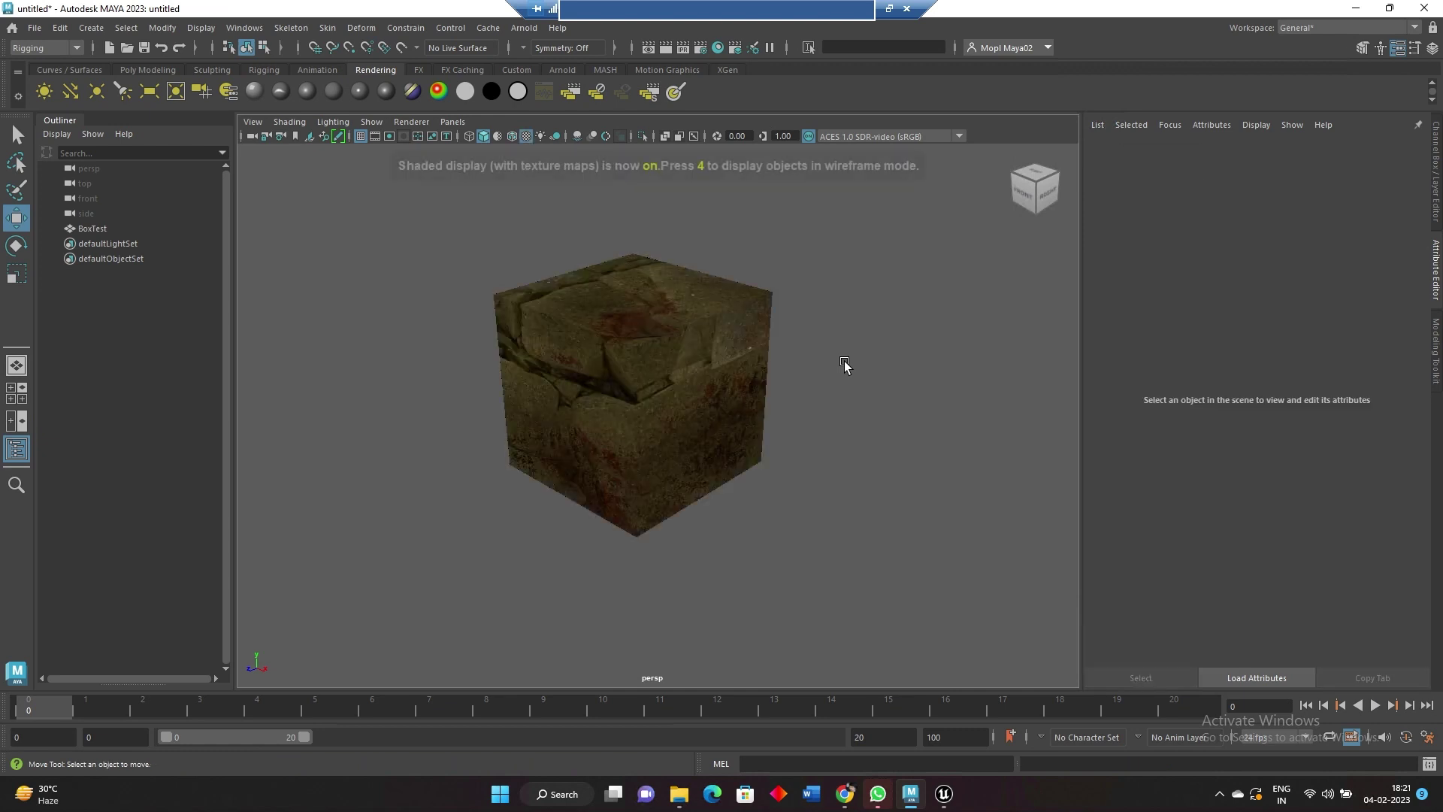
mouse_move(637, 386)
alt+mouse_down()
mouse_move(931, 388)
mouse_move(605, 380)
mouse_move(744, 386)
alt+mouse_up()
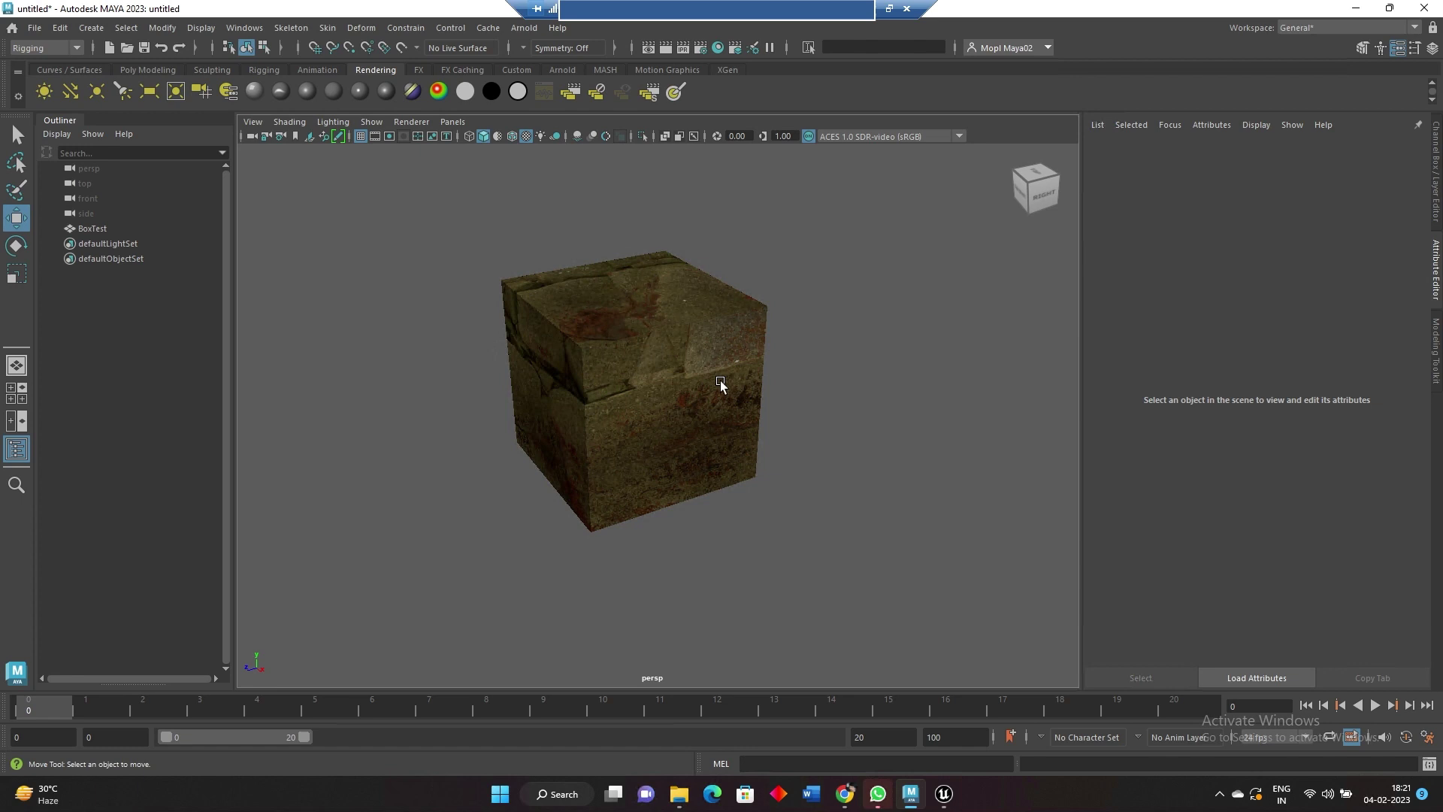
click(719, 380)
alt+drag(454, 338, 478, 337)
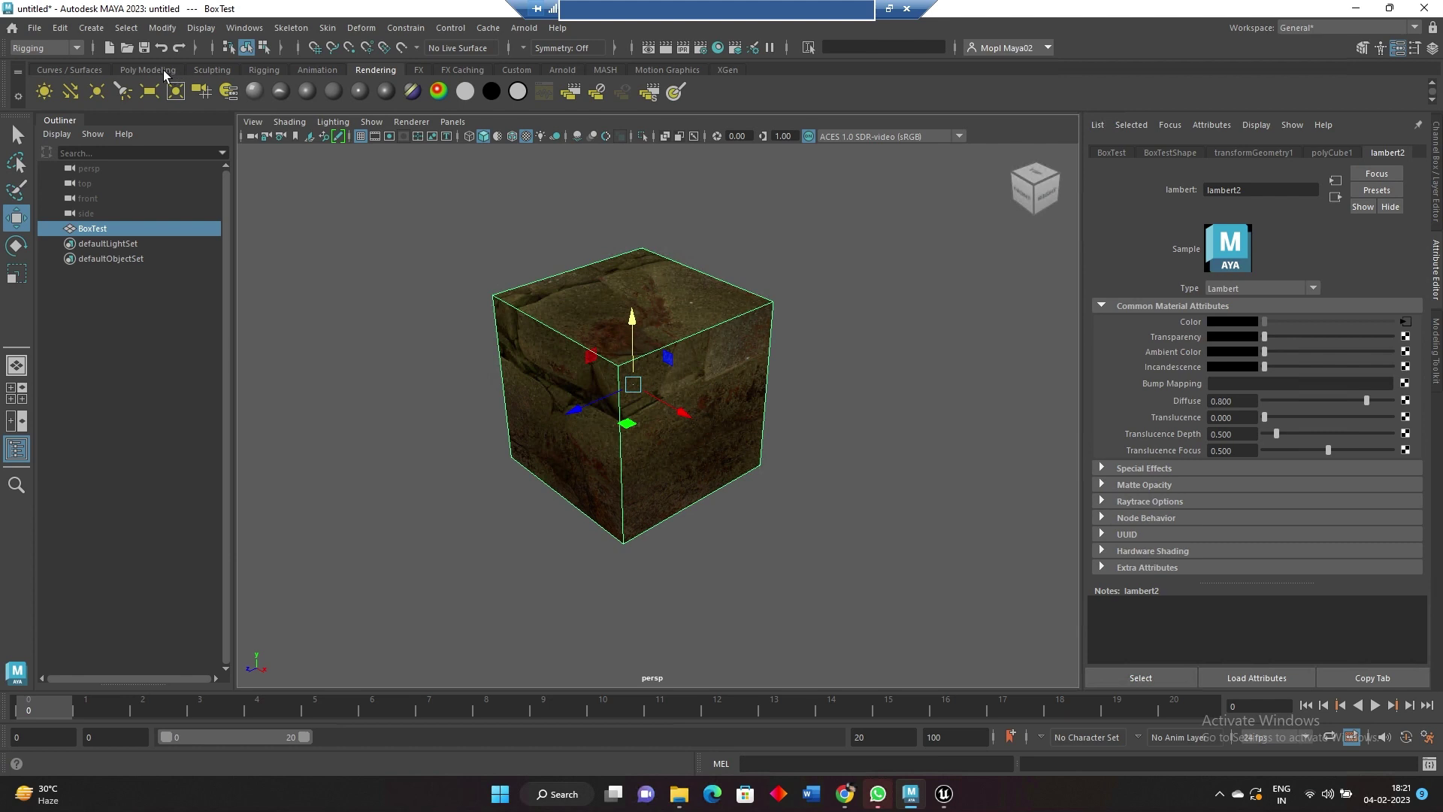
Create a polygon cylinder and set its Scale X, Y and Z to 100
click(165, 73)
click(96, 90)
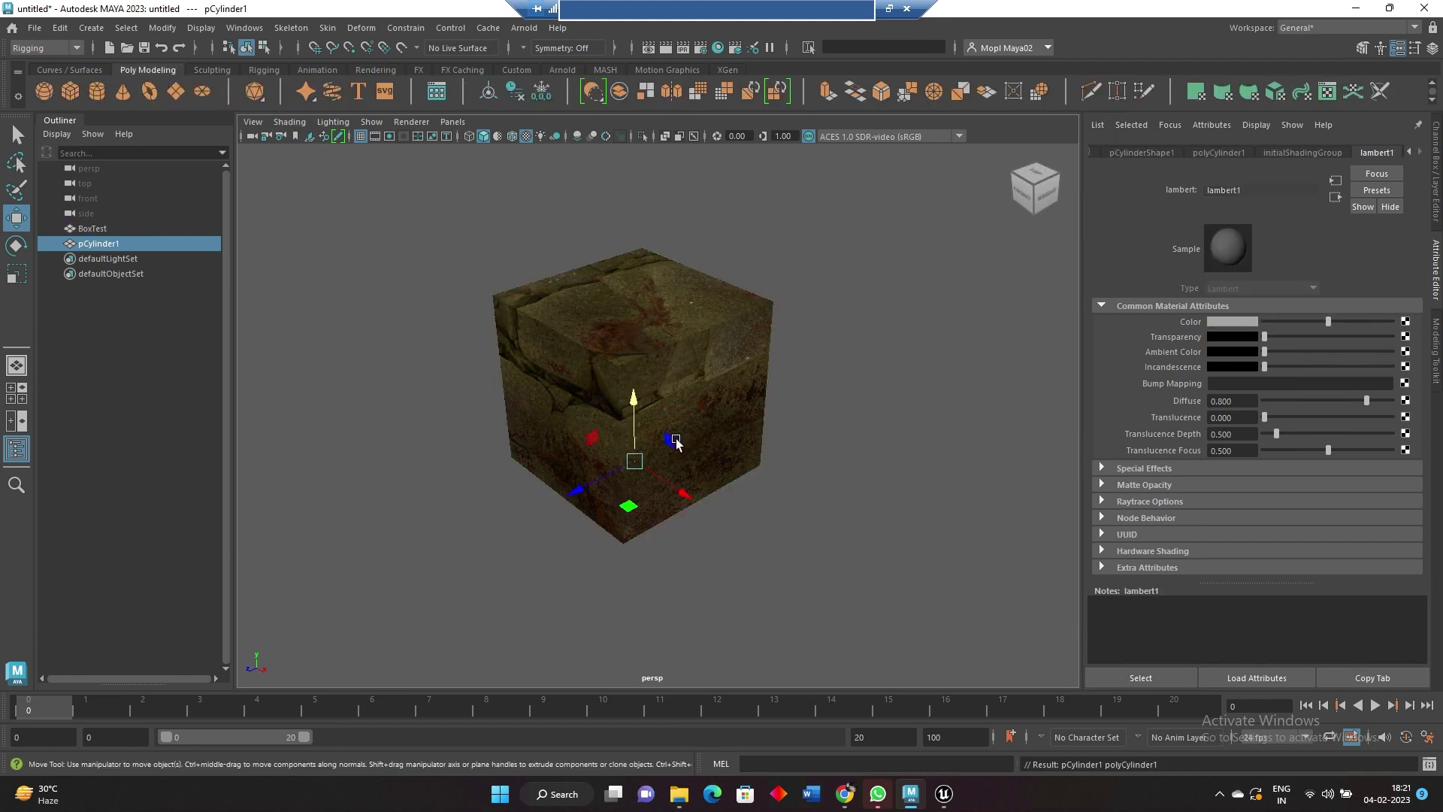
key(ctrl+a)
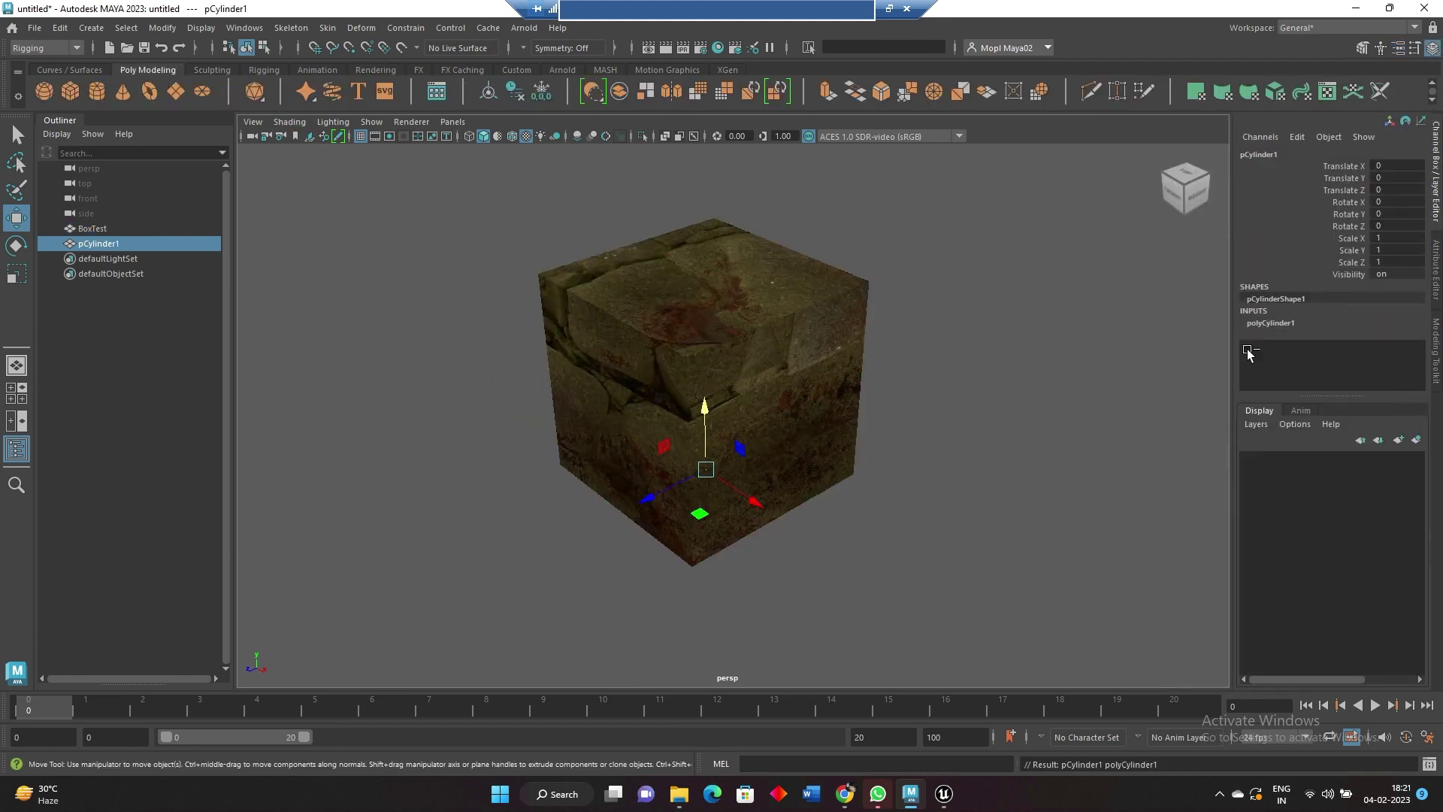
drag(1409, 245, 1390, 266)
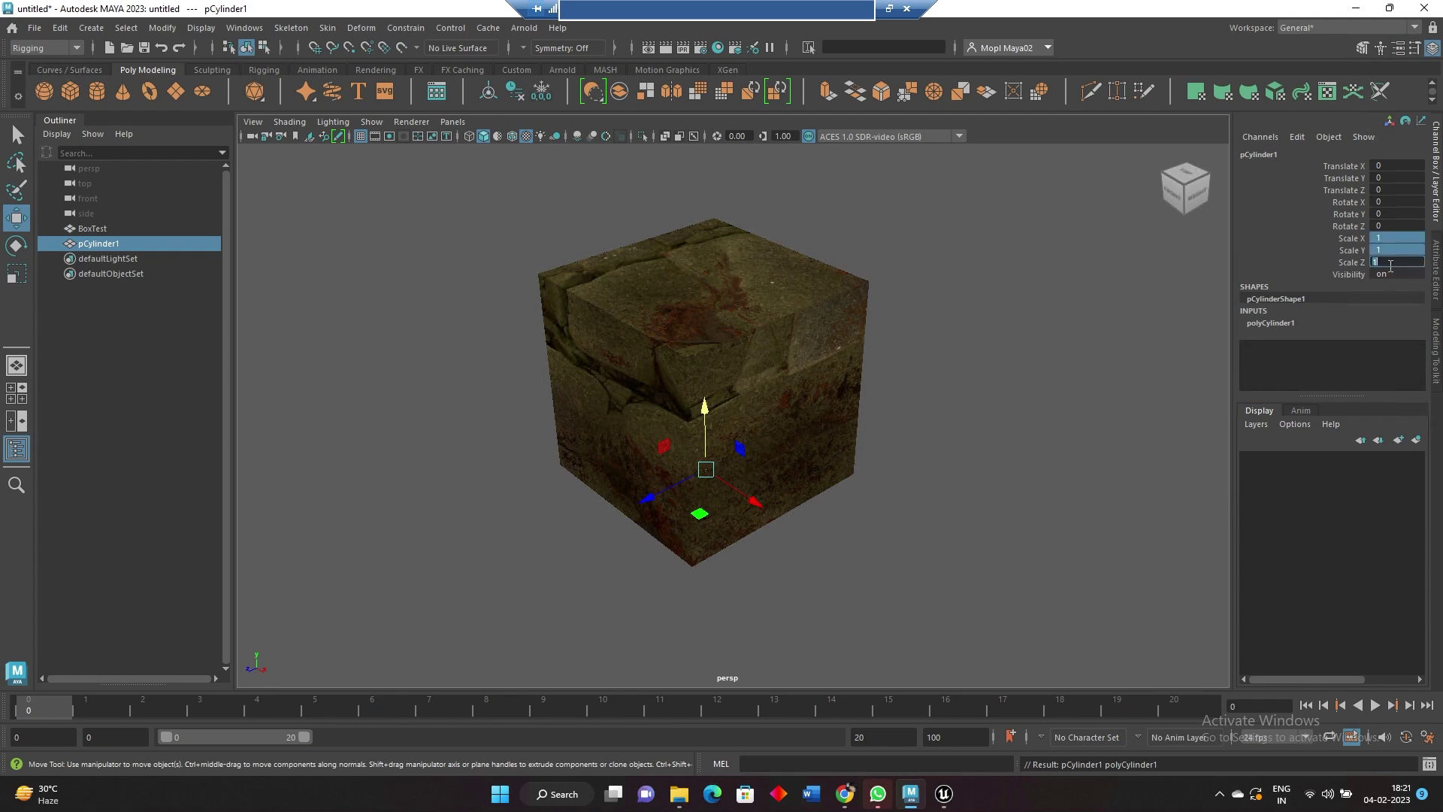
text(100)
key(Return)
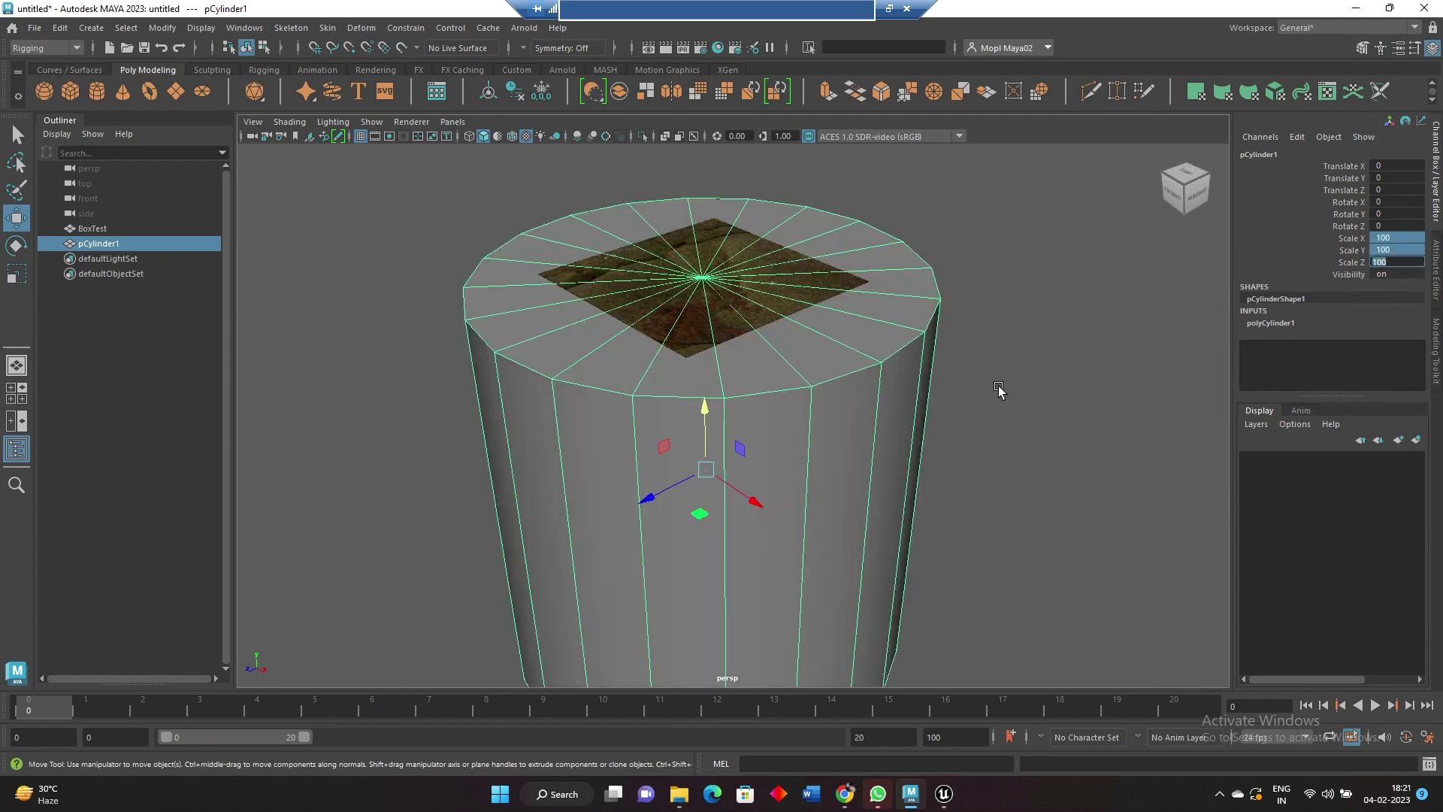
Move the cylinder to the right of and above the cube and give it a new Lambert material
alt+drag(839, 303, 783, 413)
drag(767, 470, 1056, 467)
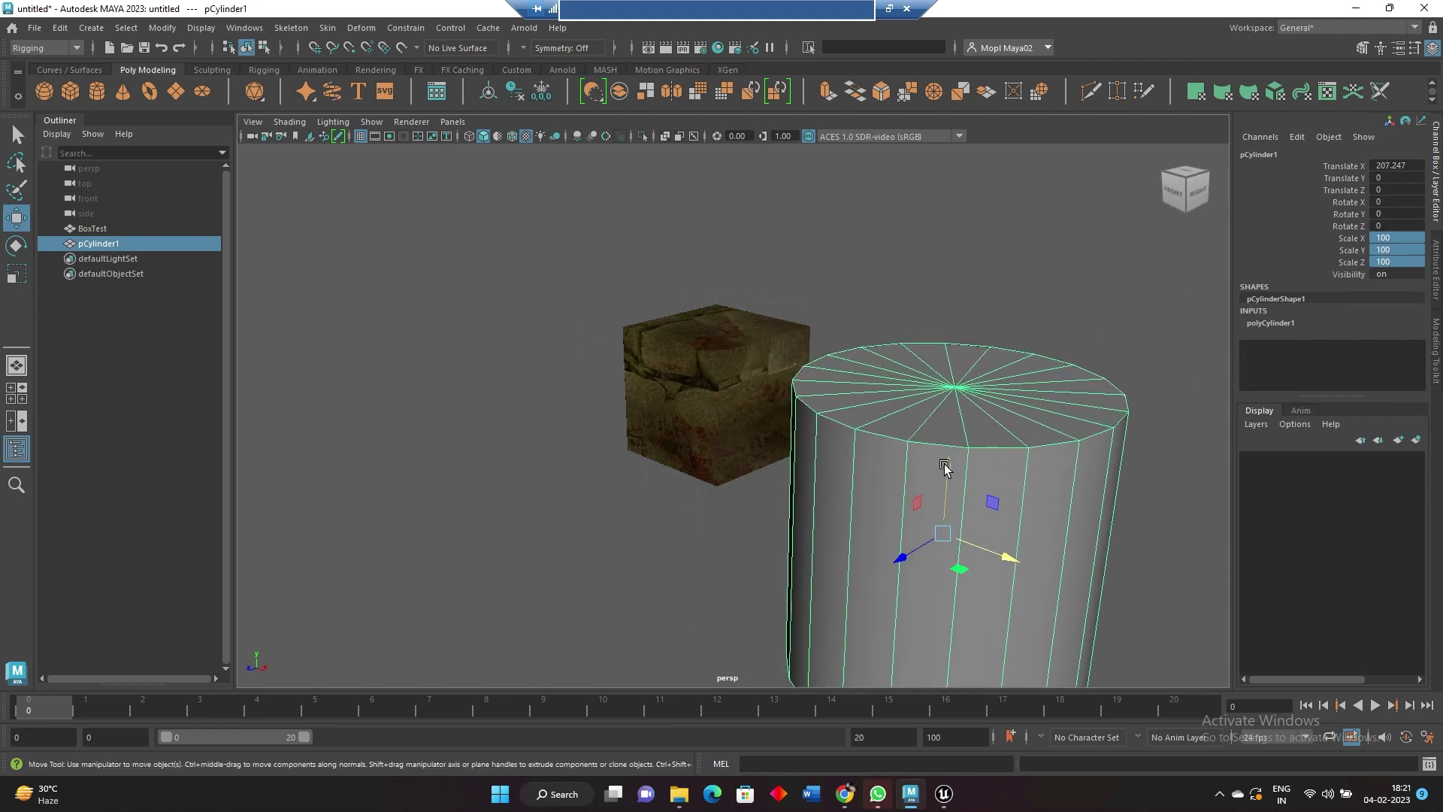
drag(943, 468, 980, 305)
alt+drag(814, 409, 336, 290)
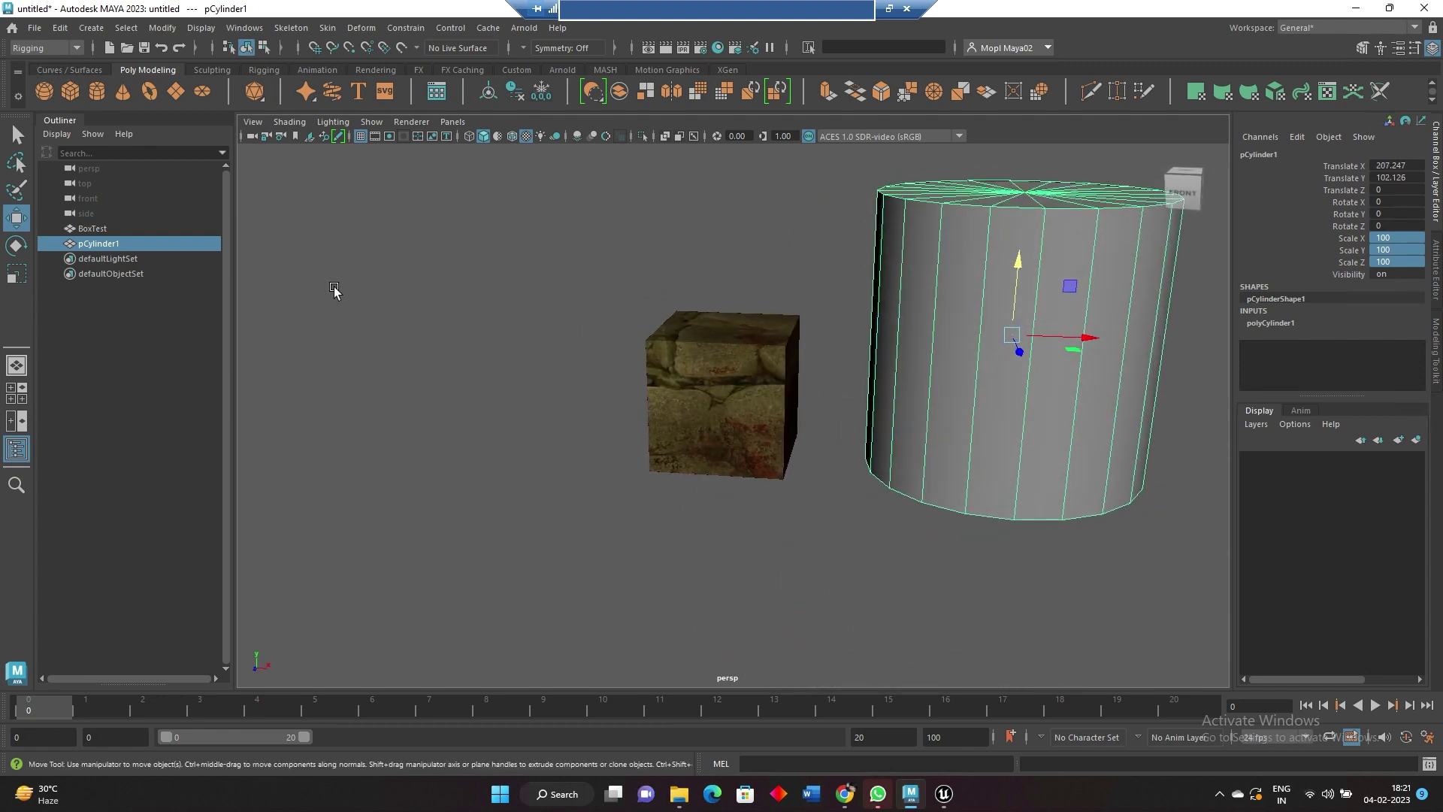
click(373, 68)
click(333, 91)
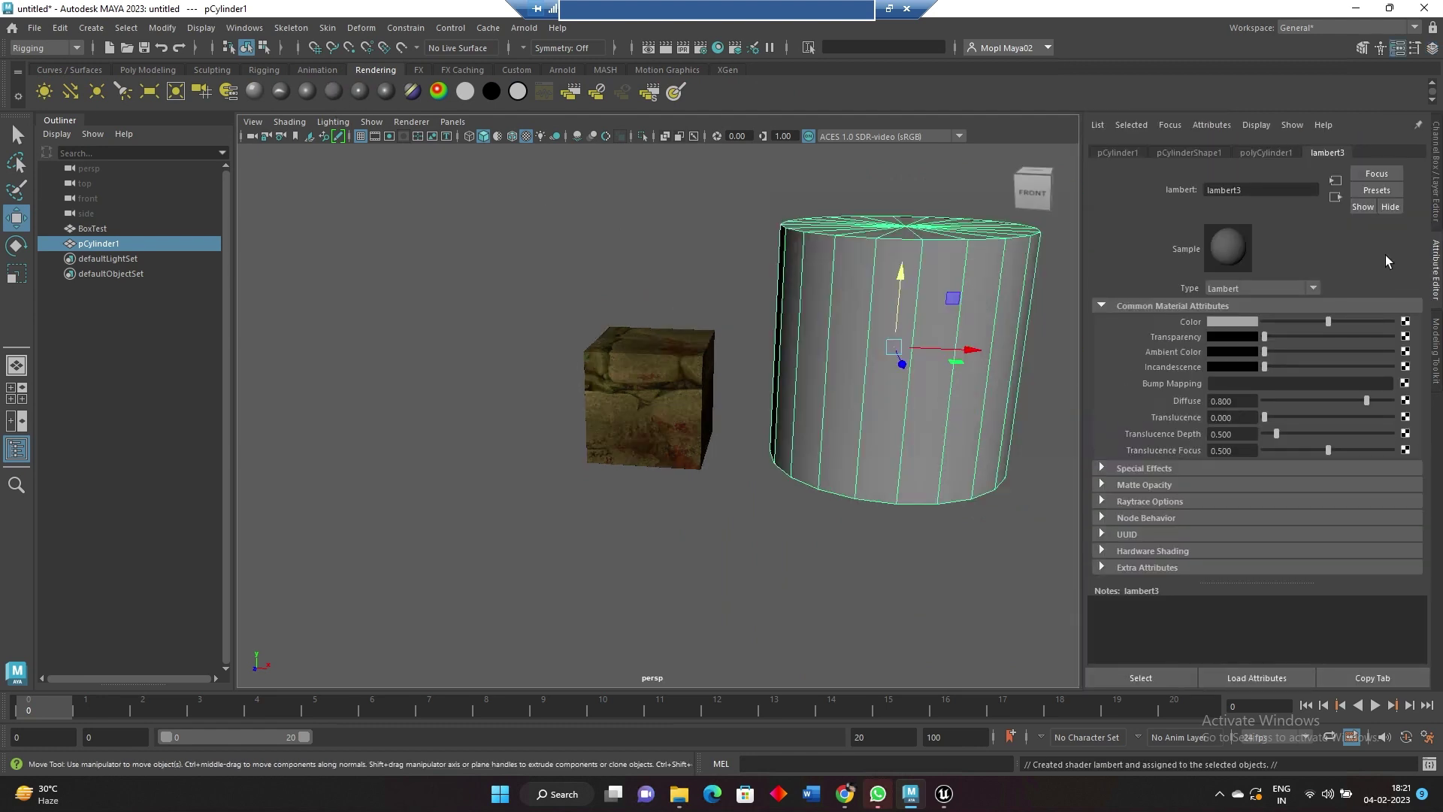
Map the cylinder's Color to the brown D:\USD1\vb0lfhqg_2K_Albedo.jpg file texture
click(1405, 321)
click(610, 392)
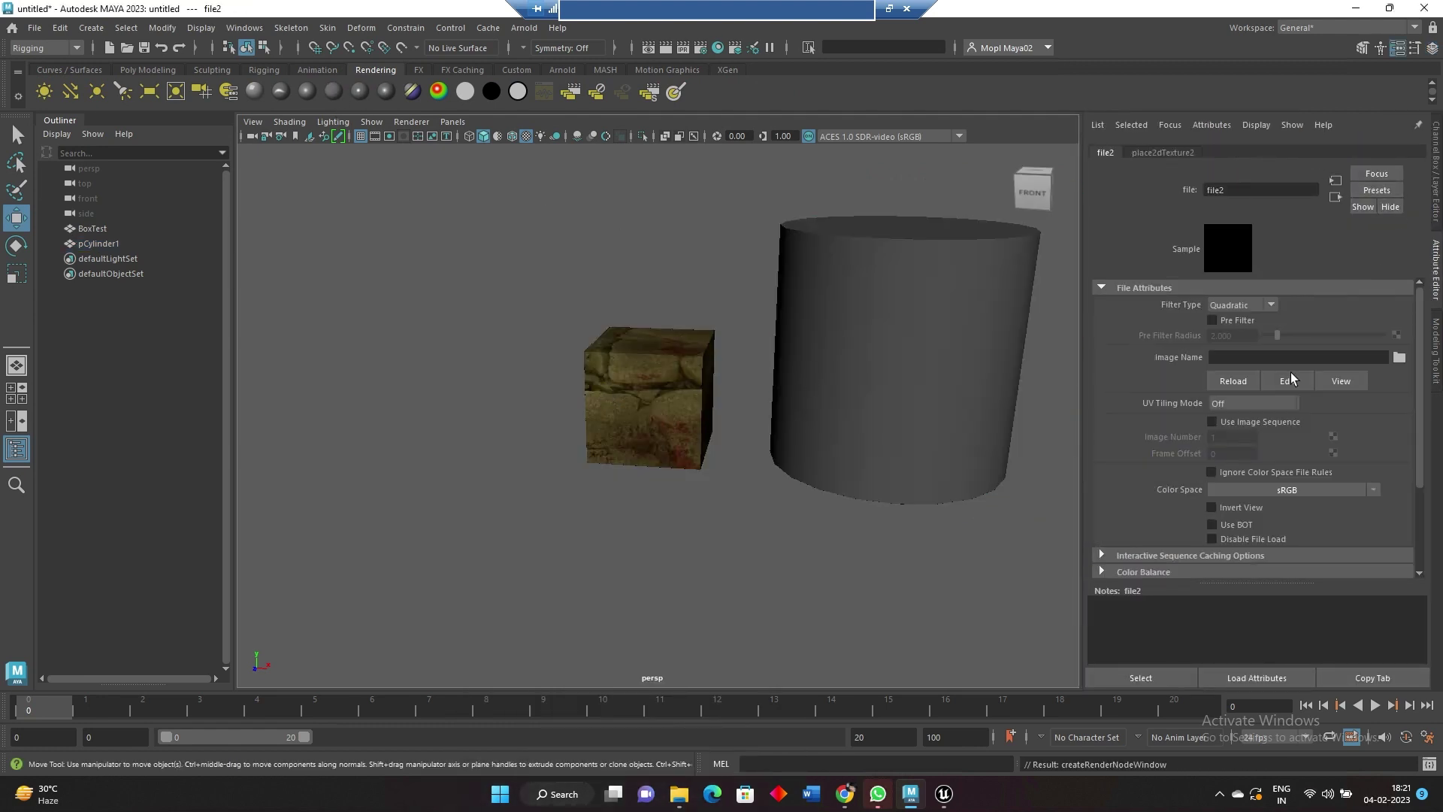
click(1398, 357)
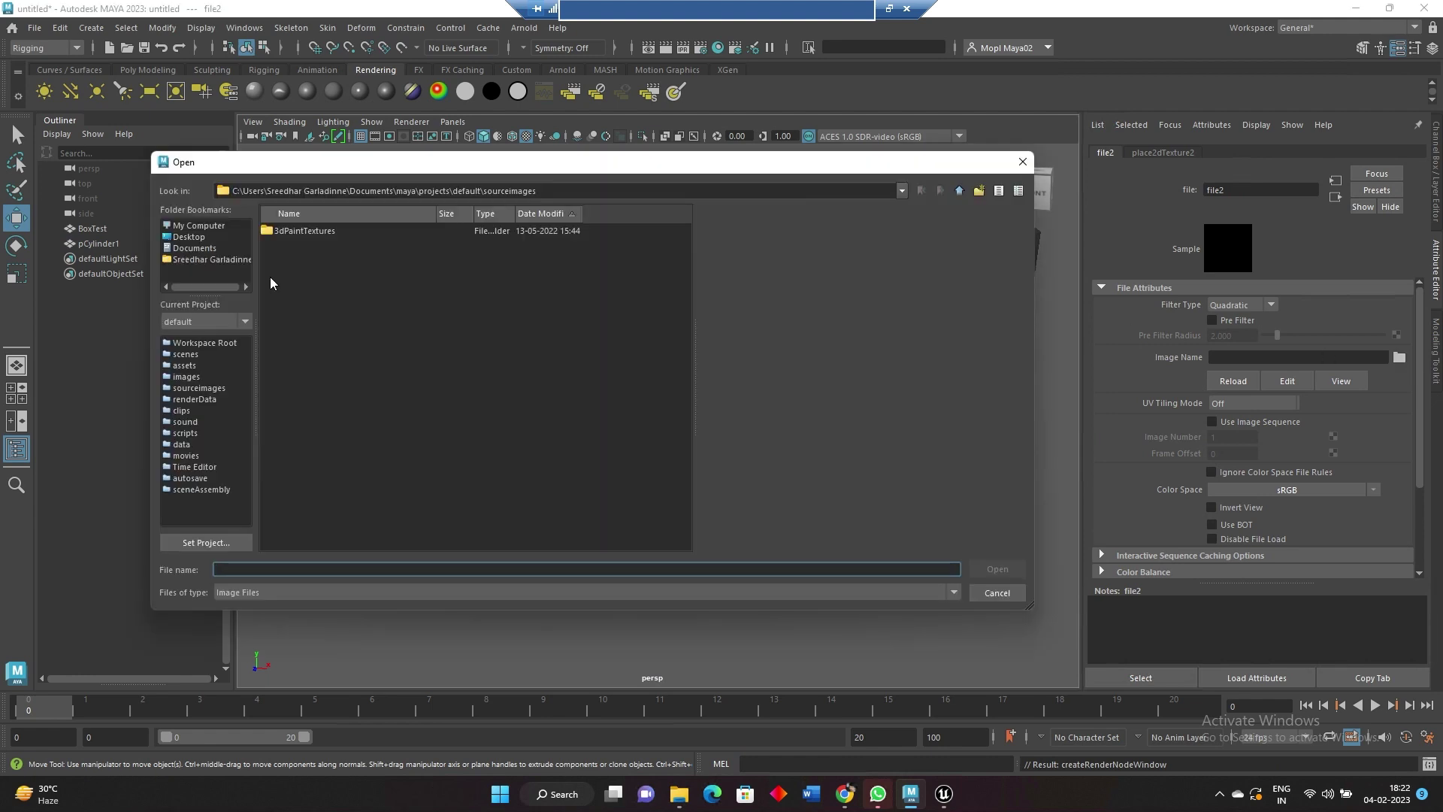
click(201, 228)
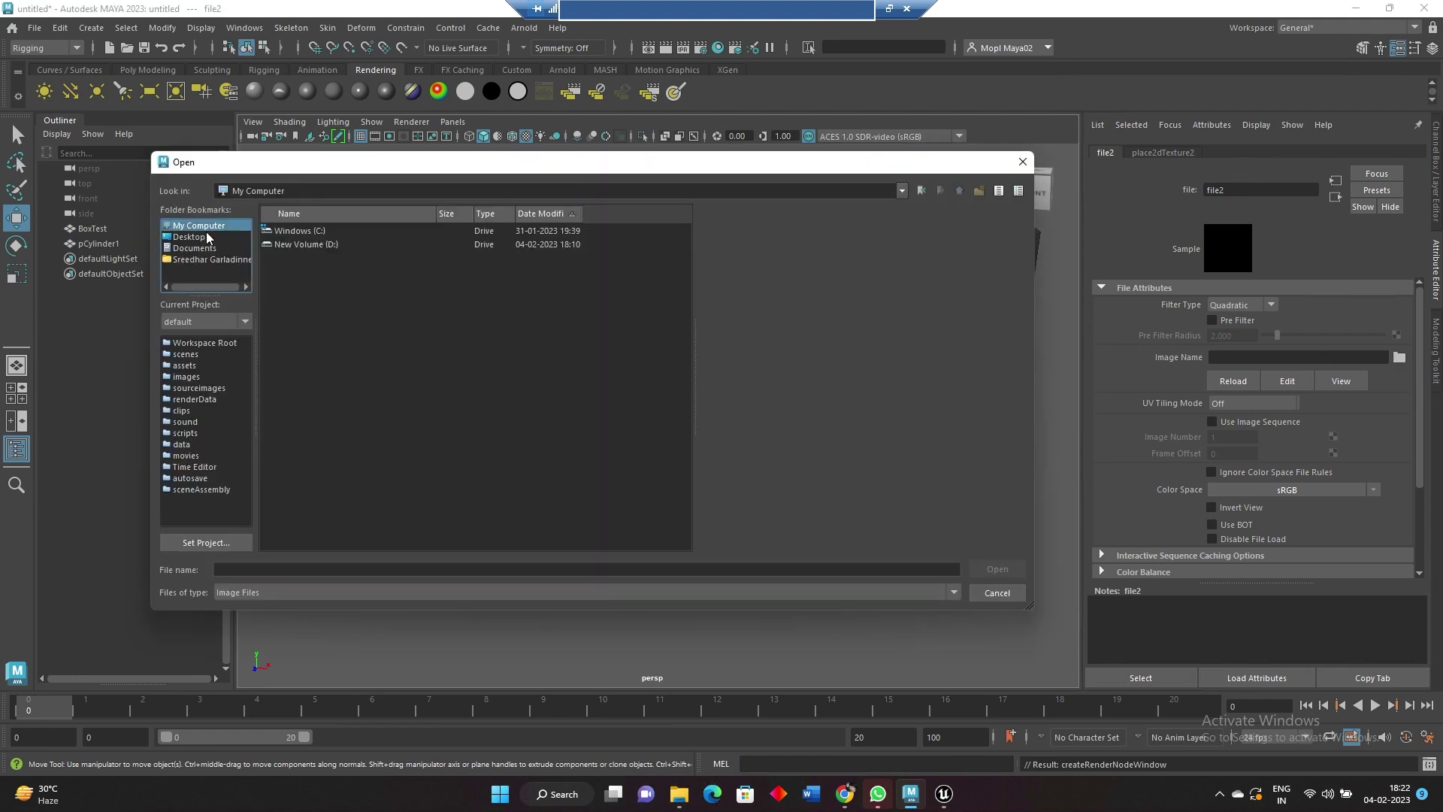
double_click(299, 248)
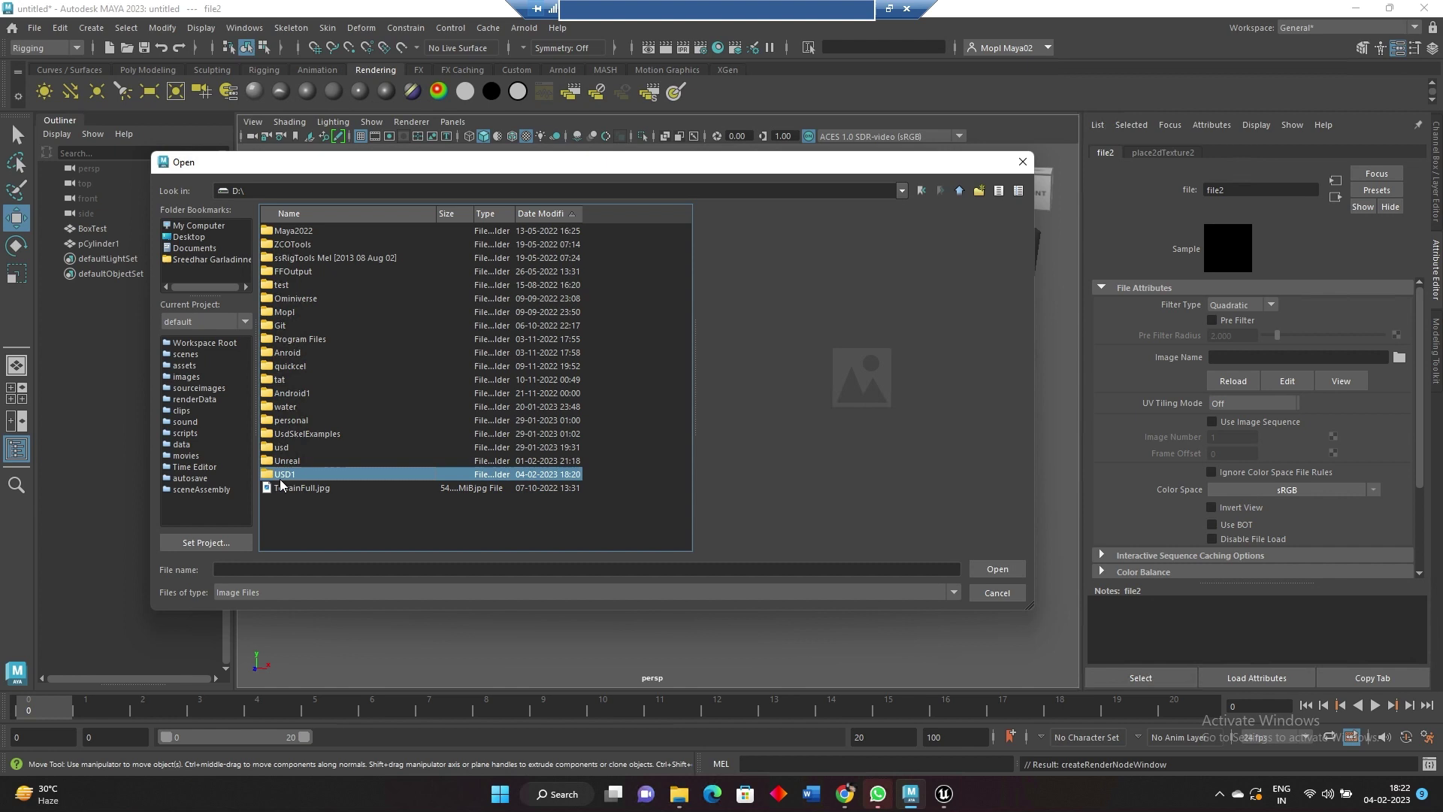
double_click(283, 474)
click(351, 243)
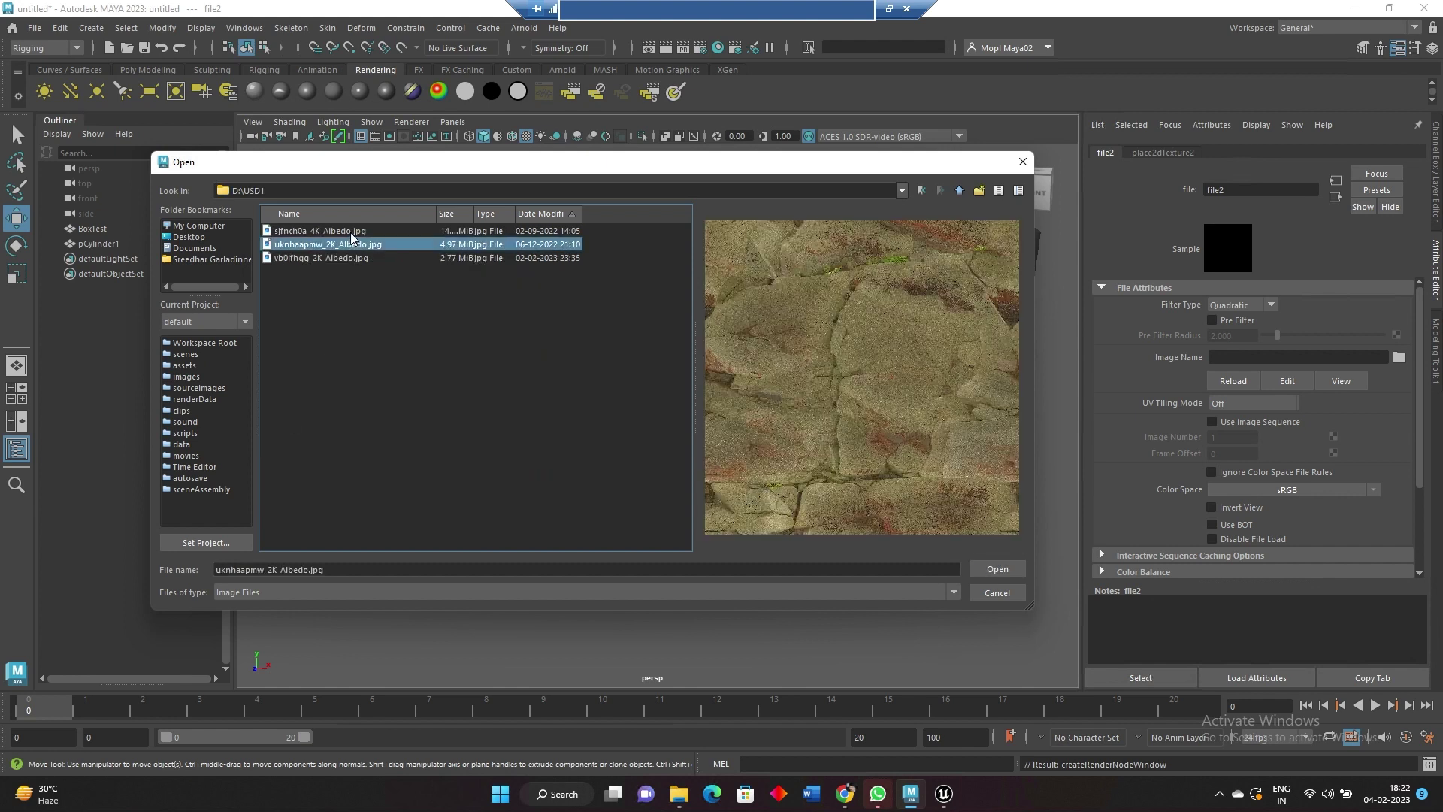
click(351, 232)
click(344, 257)
double_click(344, 257)
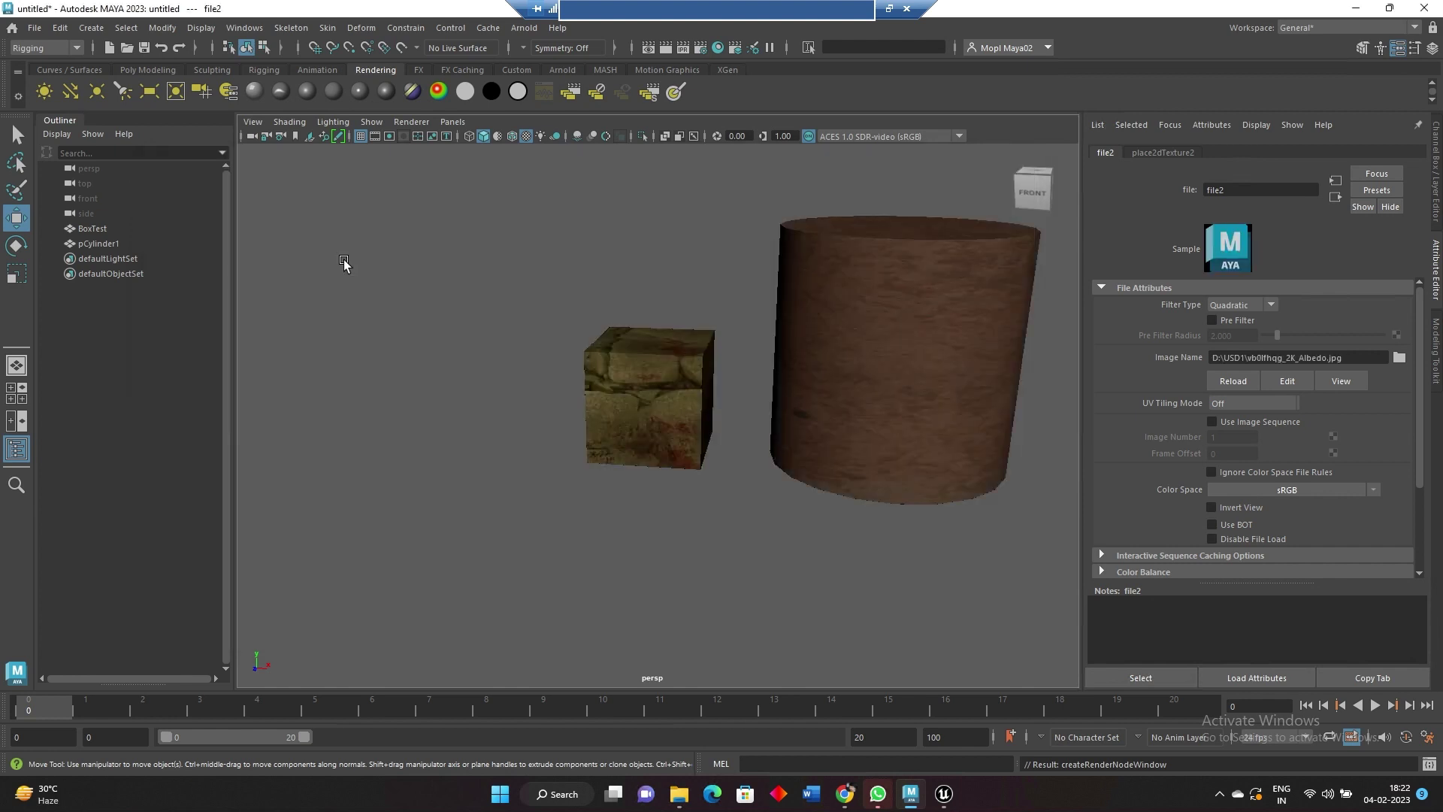
click(665, 511)
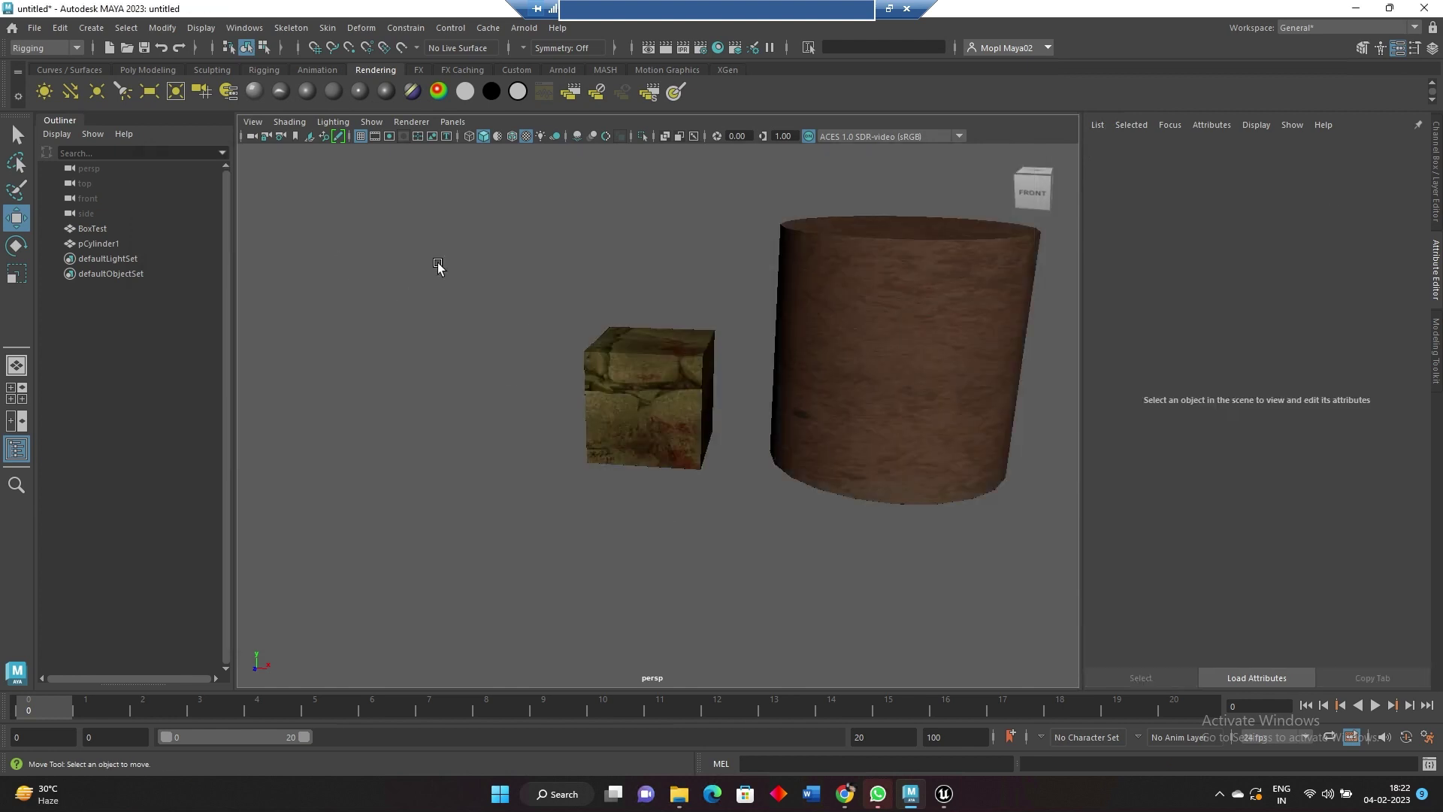
click(146, 69)
Create a polygon torus, enlarge it around the cube, and move it to the left
click(148, 90)
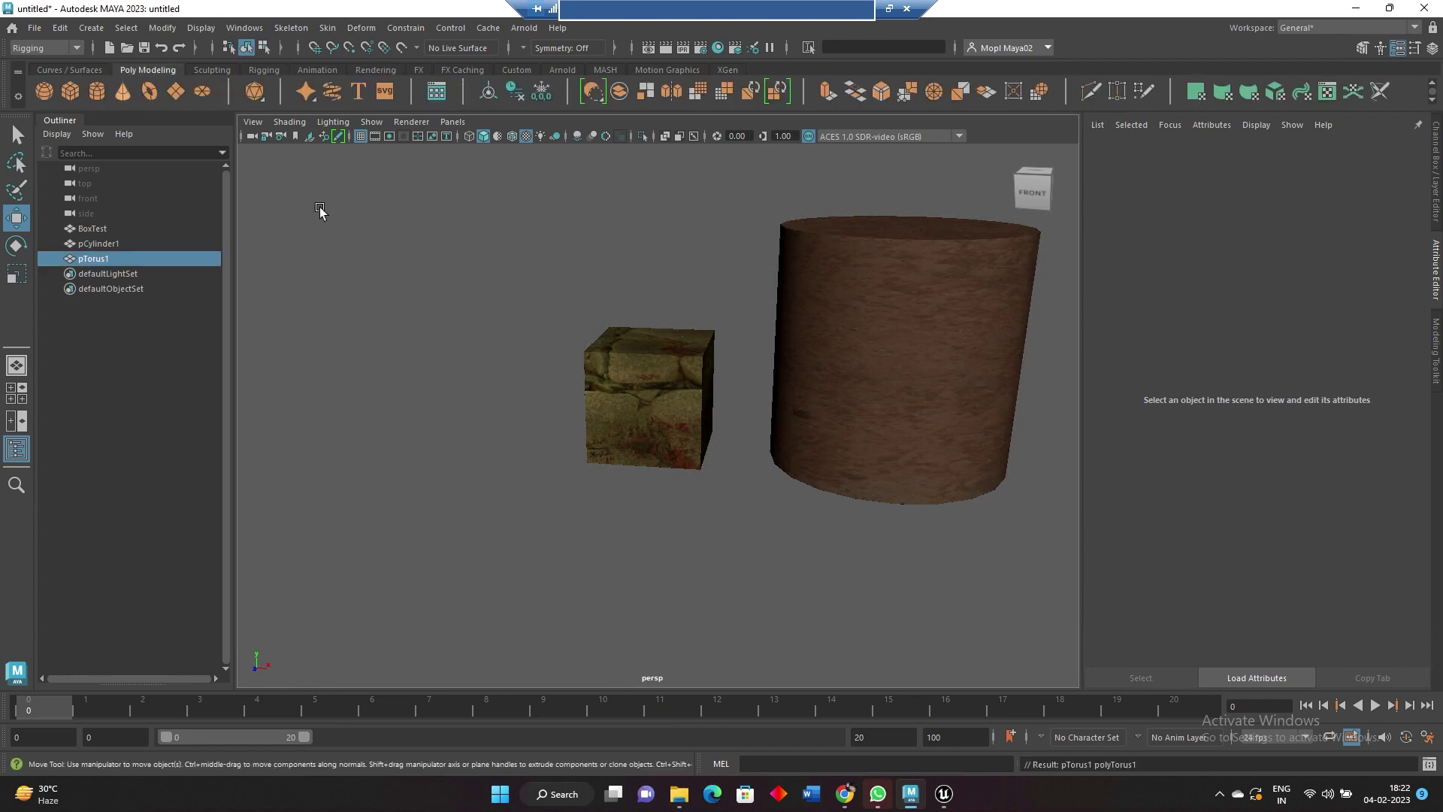
key(r)
middle_drag(714, 525, 884, 470)
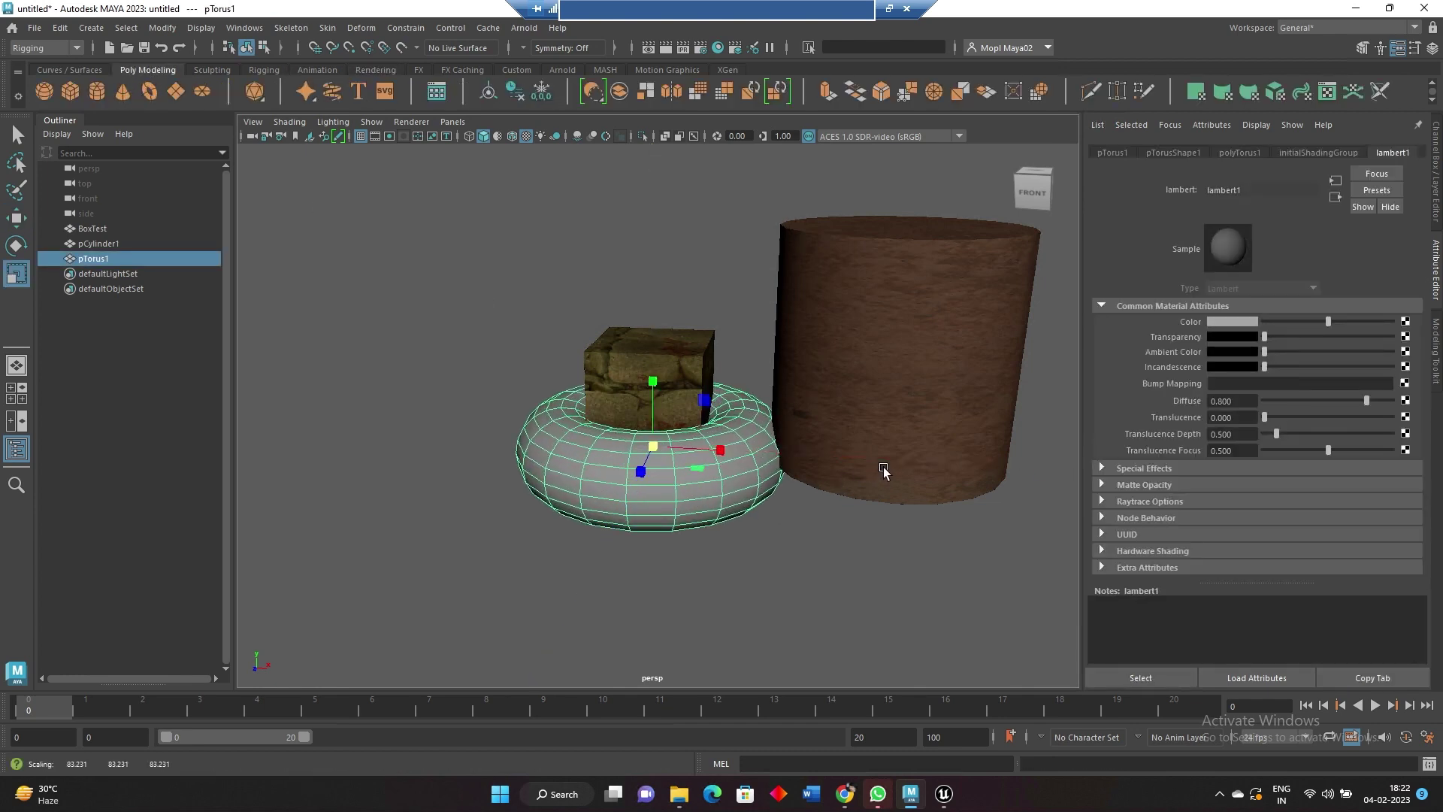
key(w)
drag(718, 449, 488, 447)
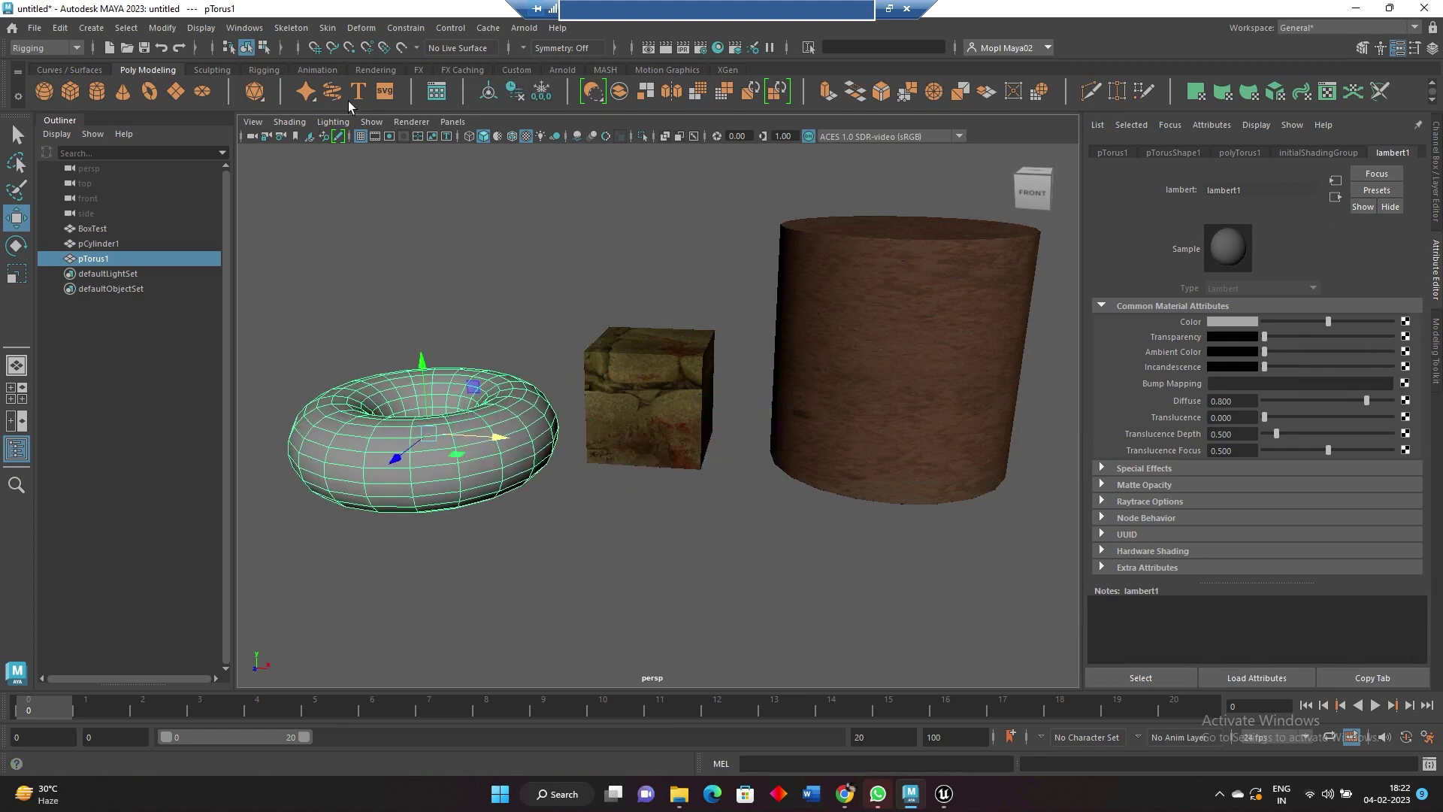
Give the torus a new Lambert material textured with D:\USD1\sjfnch0a_4K_Albedo.jpg
click(372, 70)
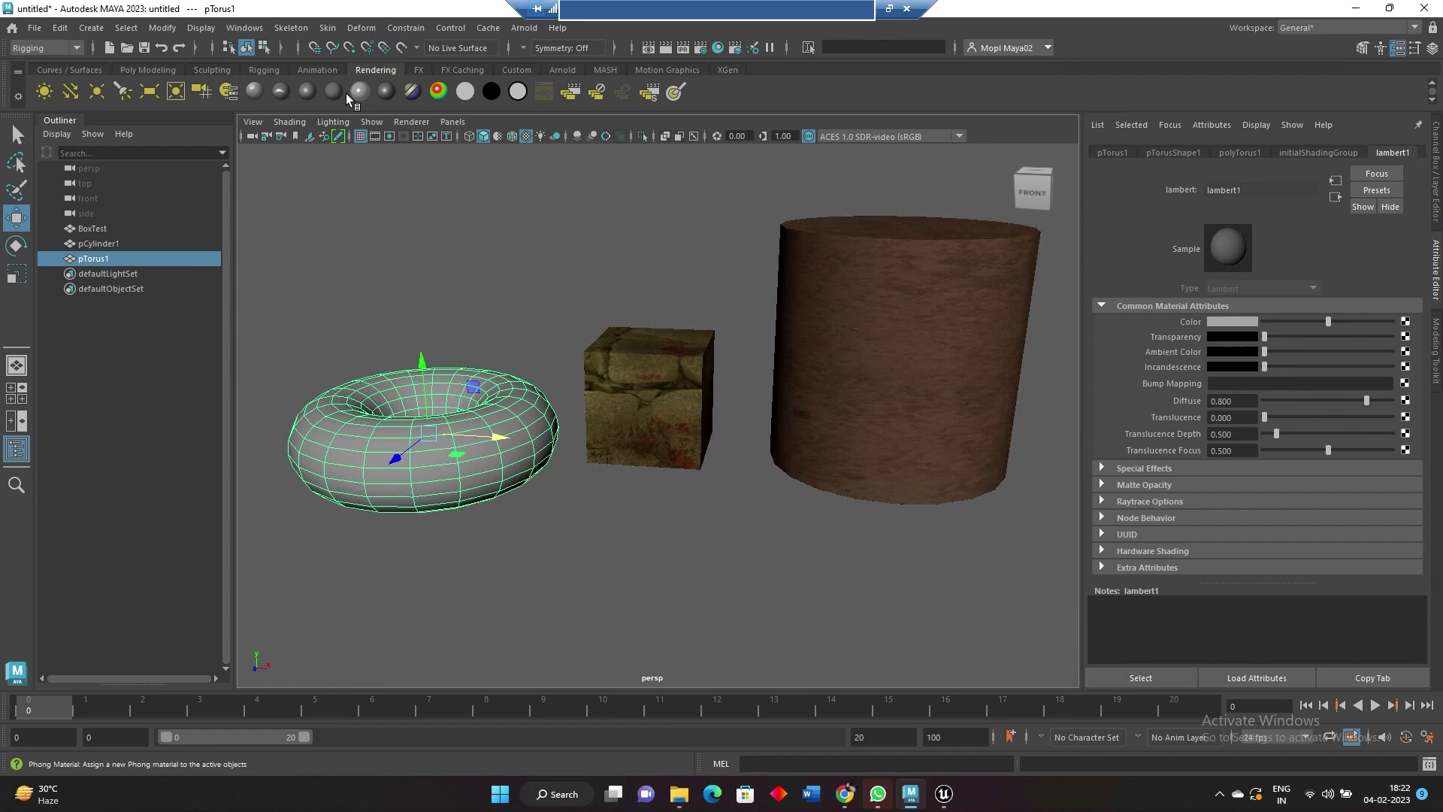
click(333, 91)
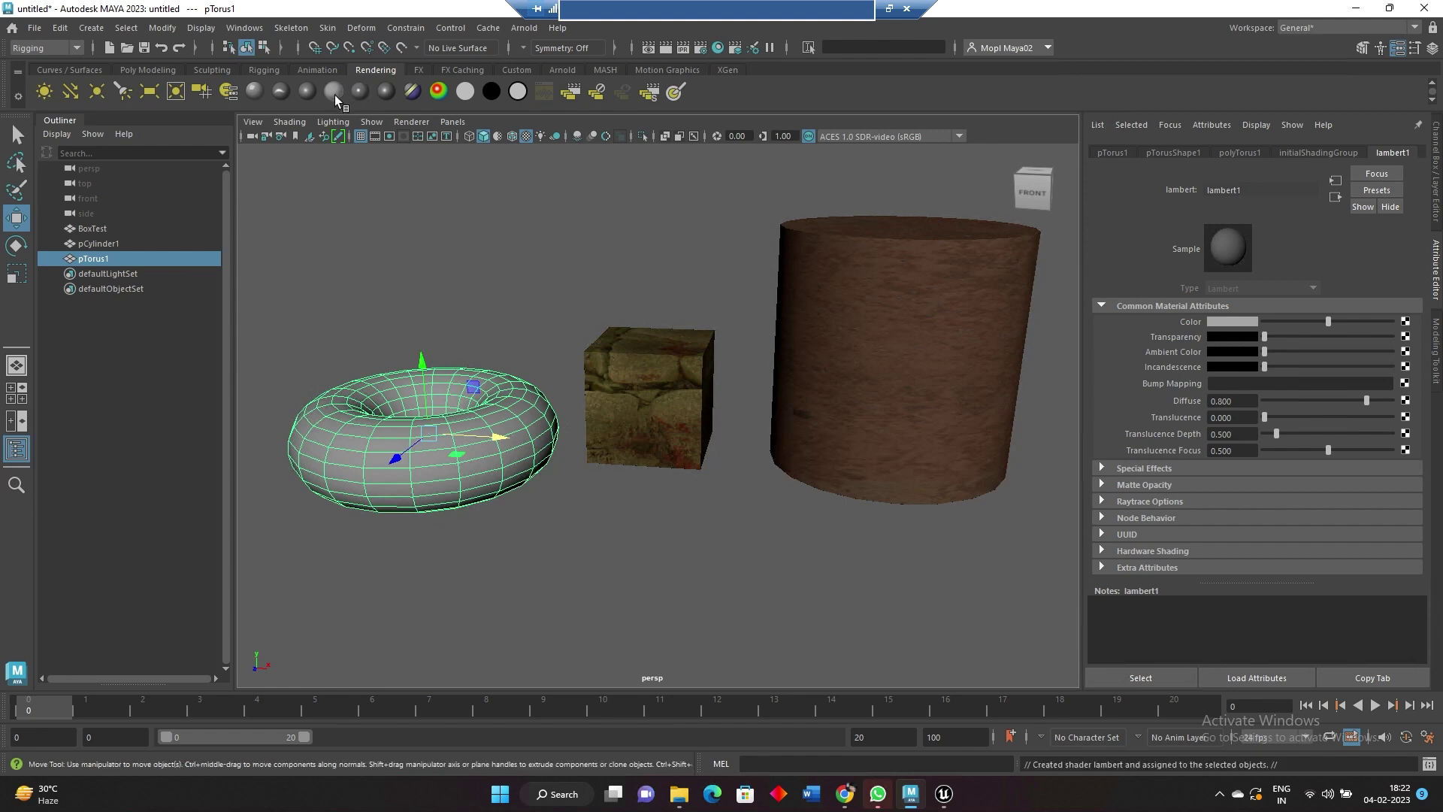
click(1405, 322)
click(638, 397)
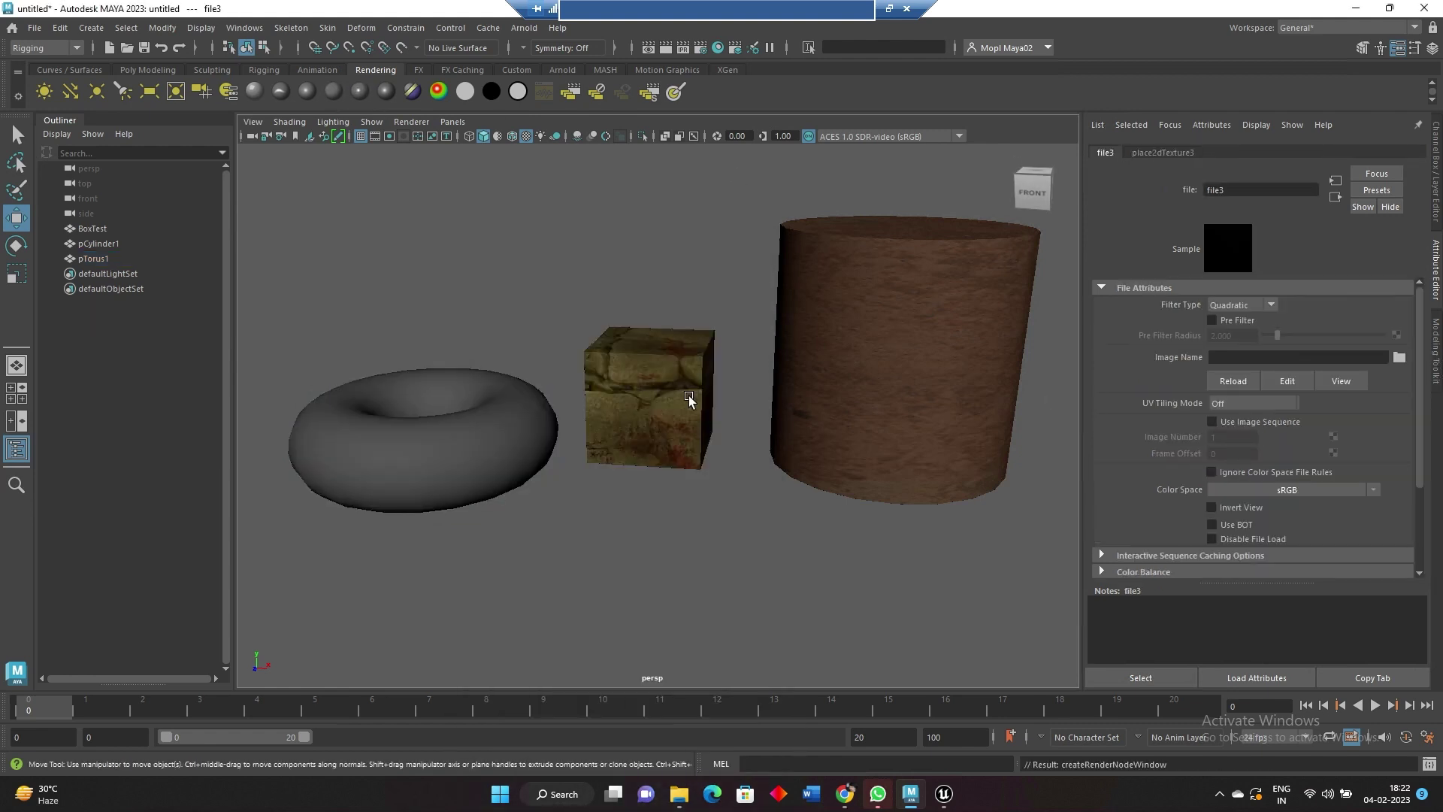
click(1398, 359)
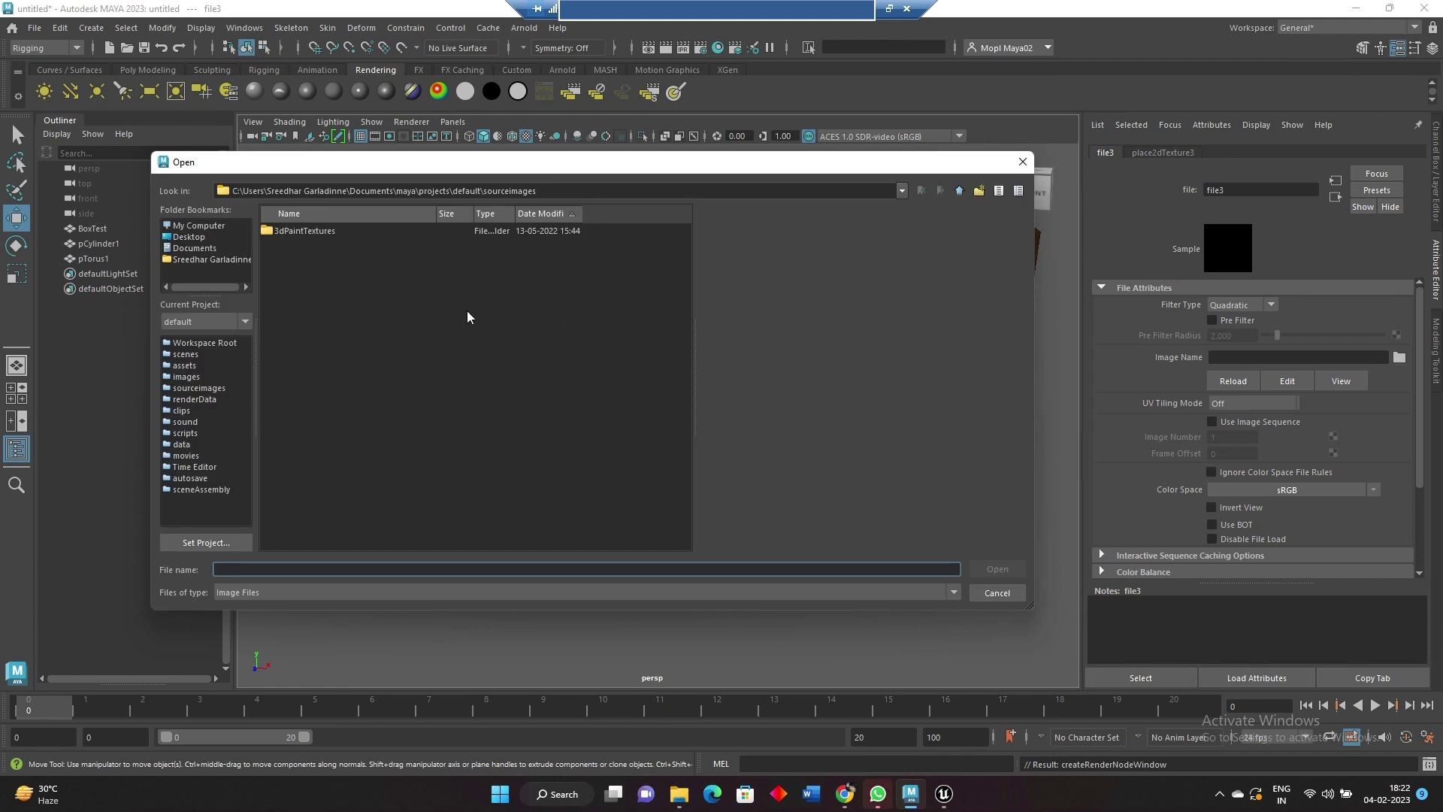
click(901, 191)
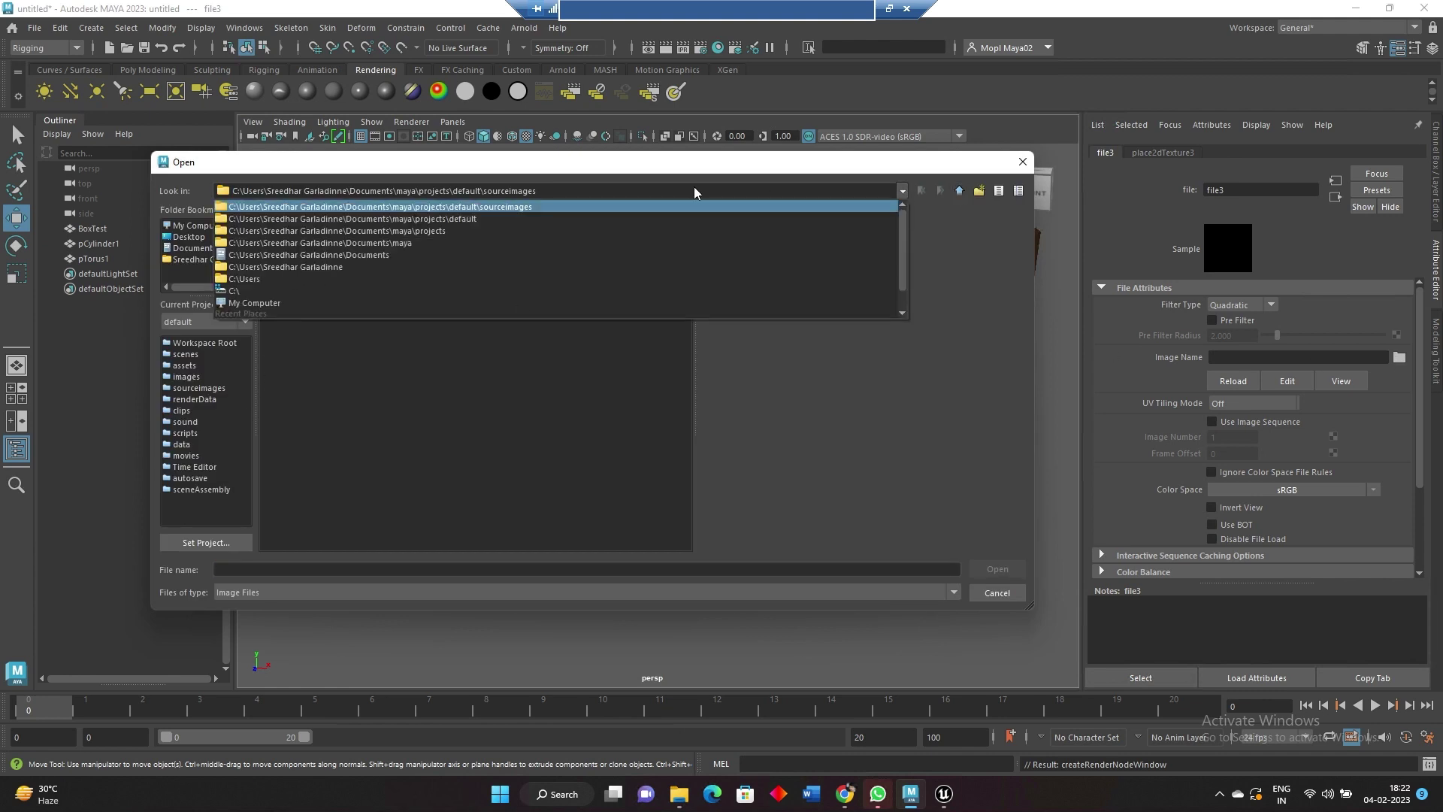
click(332, 299)
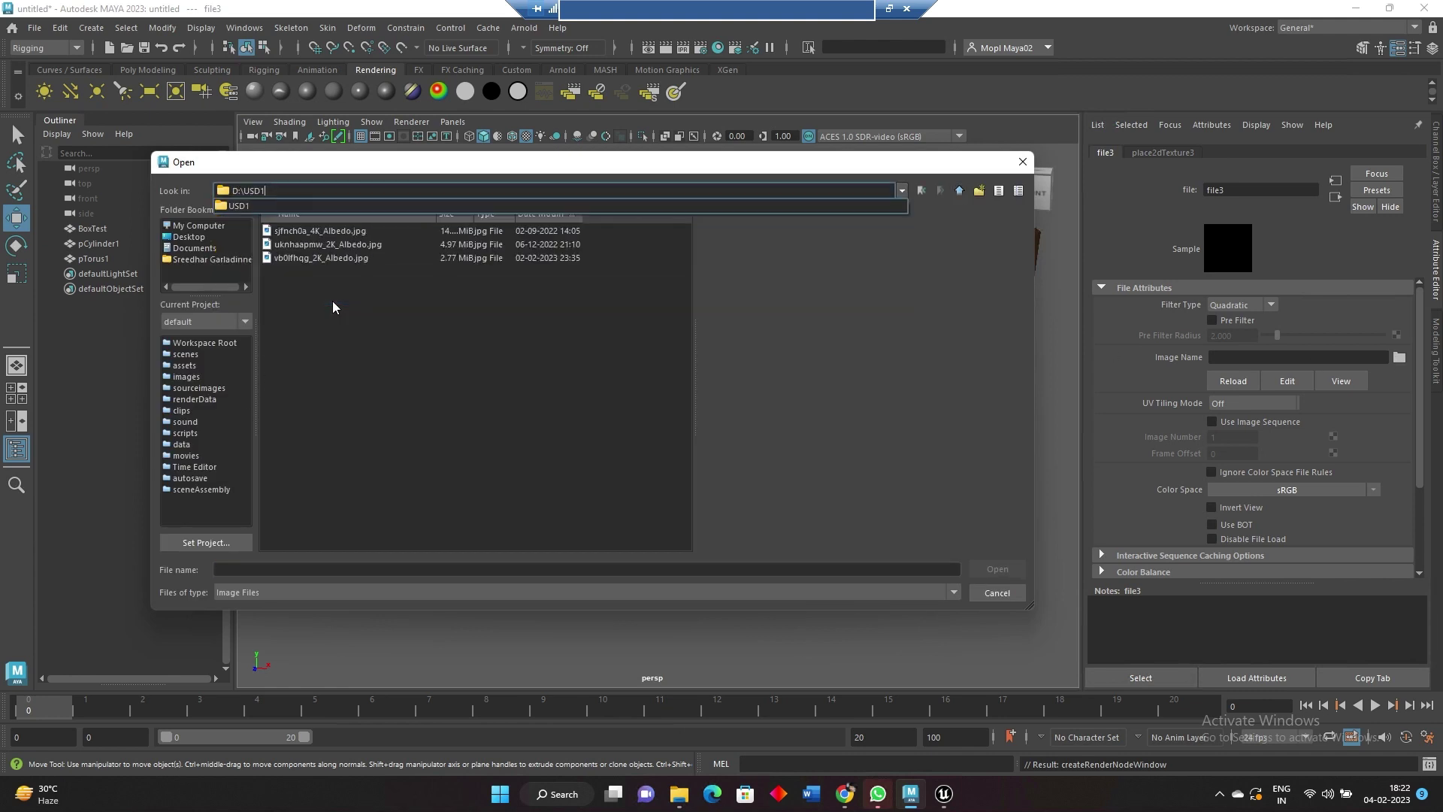
click(349, 231)
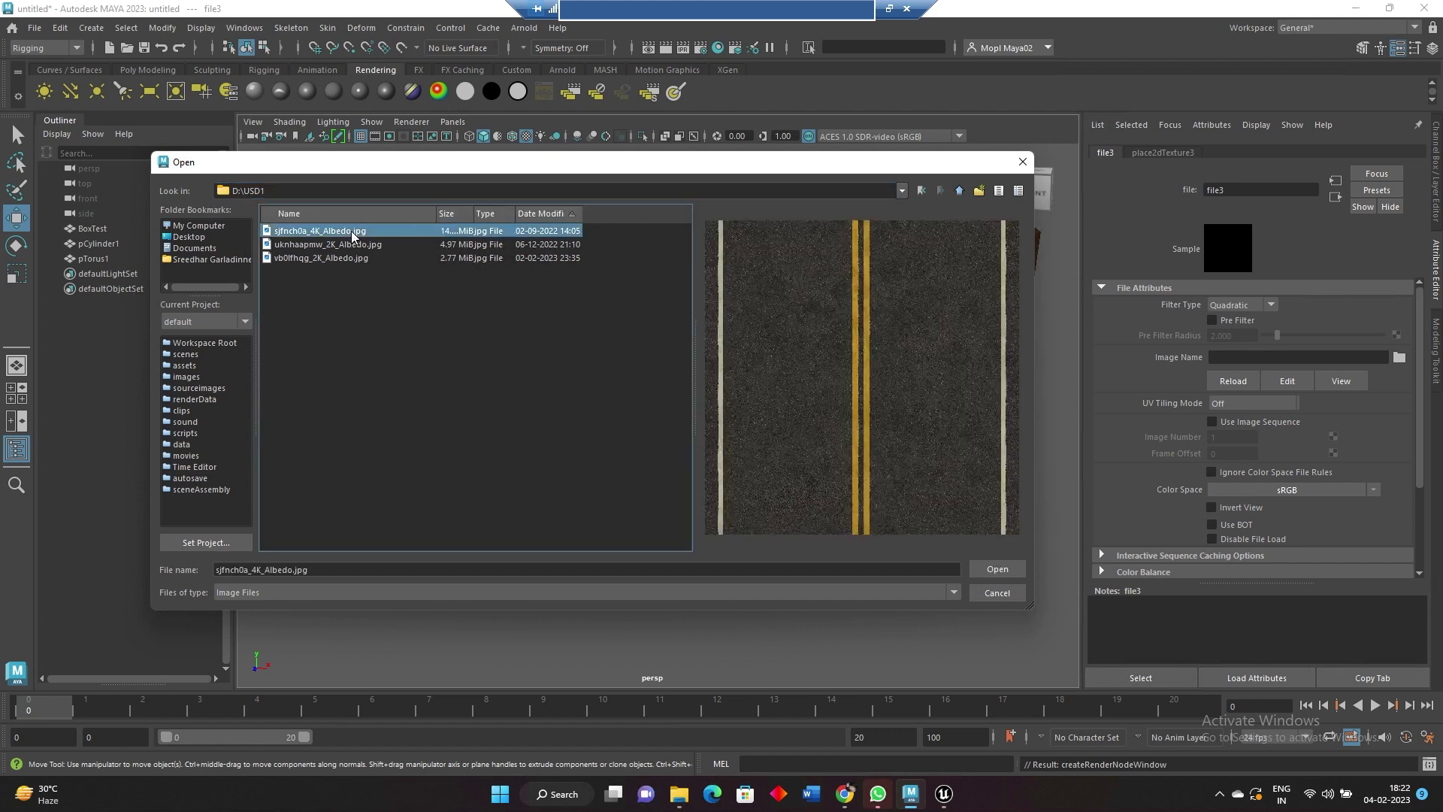
double_click(349, 231)
click(584, 516)
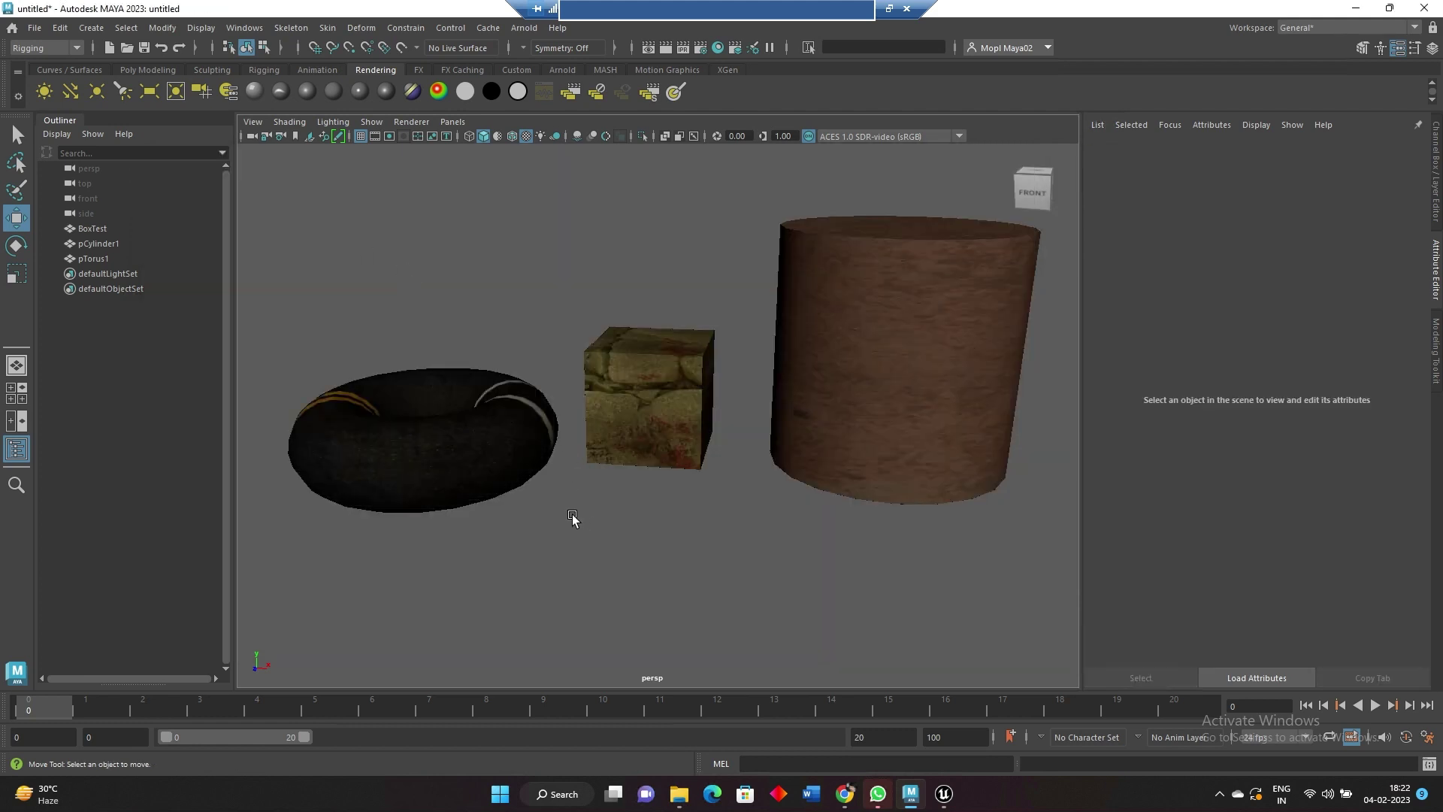
Switch to lit, textured shading (7, 6) and marquee-select the torus, cube and cylinder
key(7)
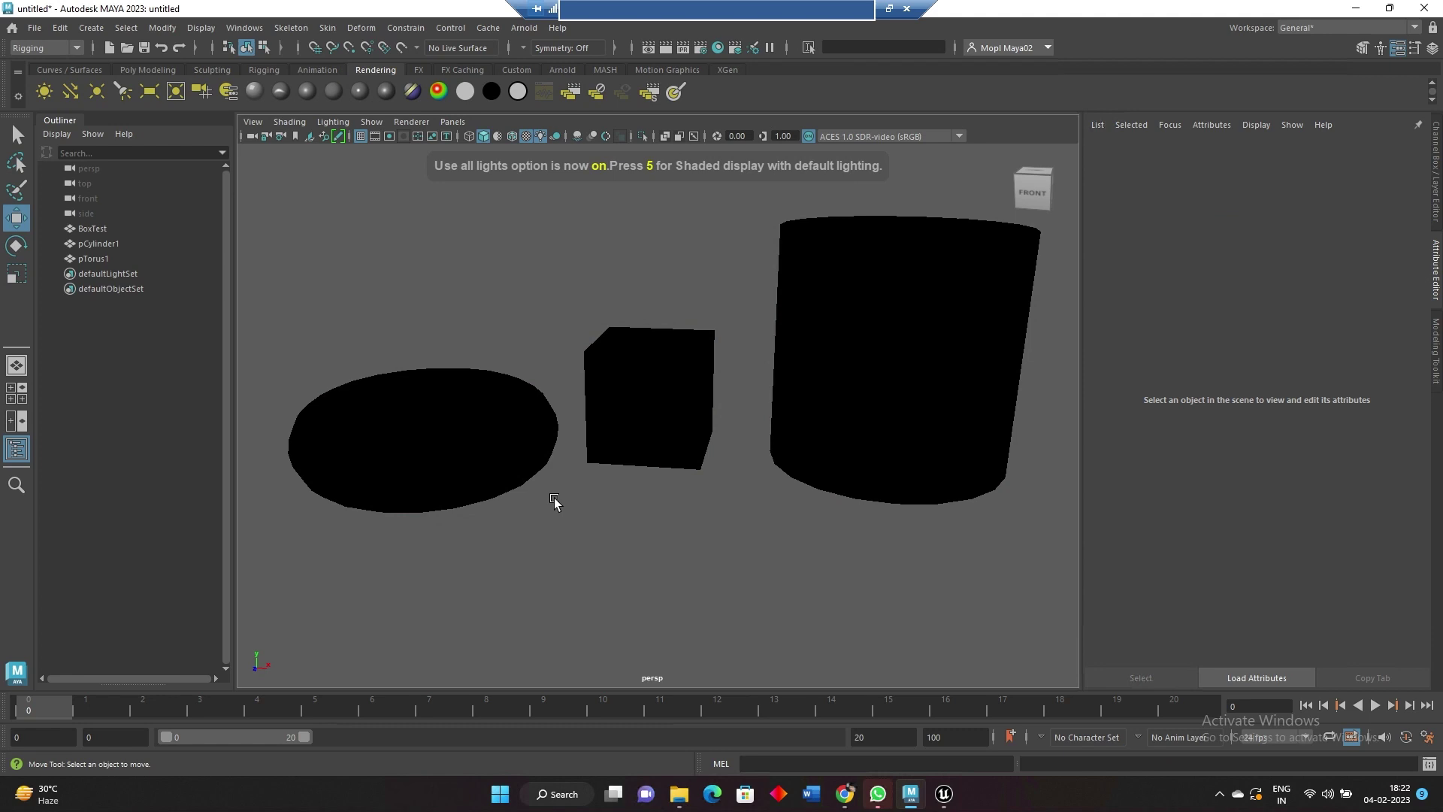
key(6)
alt+drag(522, 559, 615, 529)
alt+right_drag(615, 529, 467, 534)
drag(468, 534, 1052, 217)
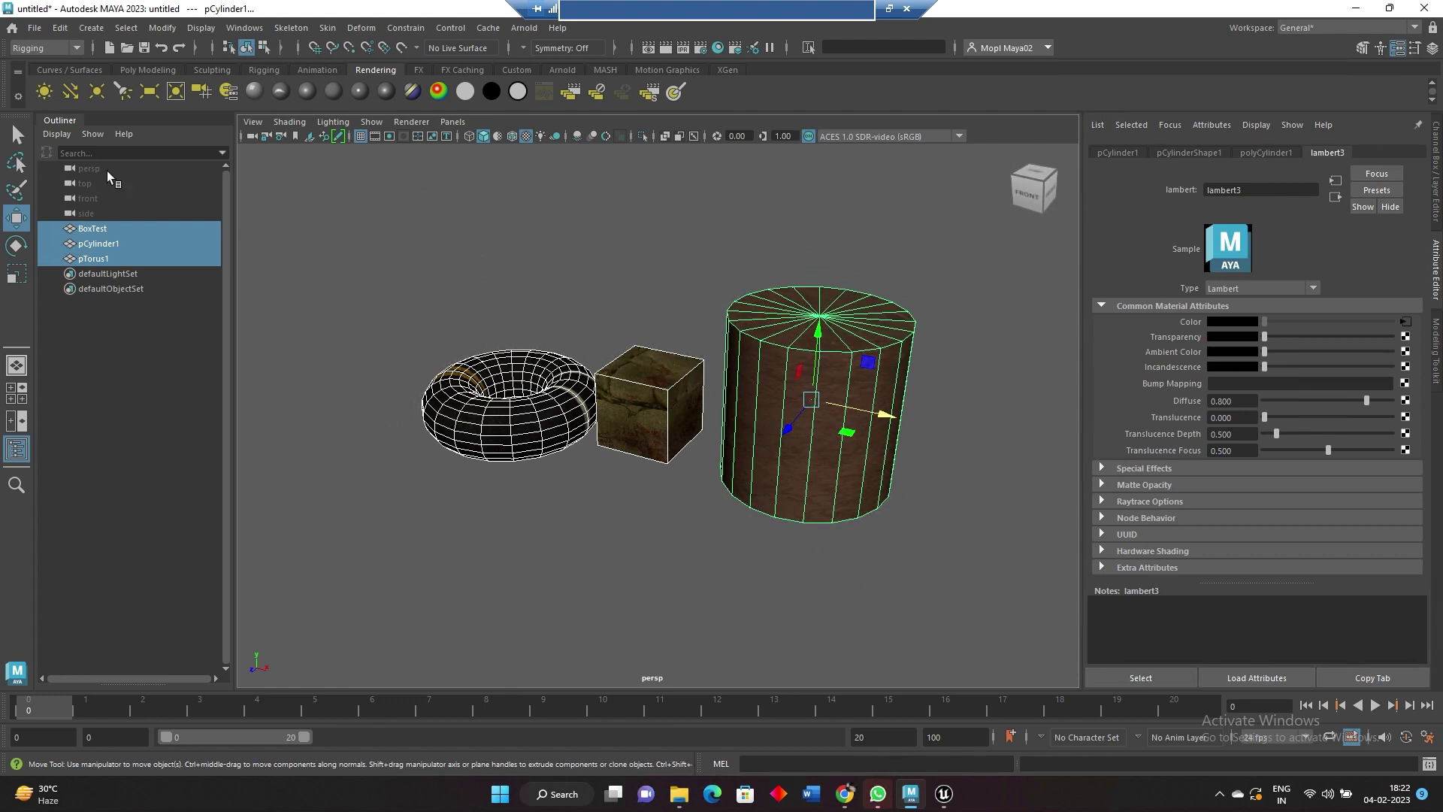
Export All as a USD file named group.usd in D:\USD1
click(35, 28)
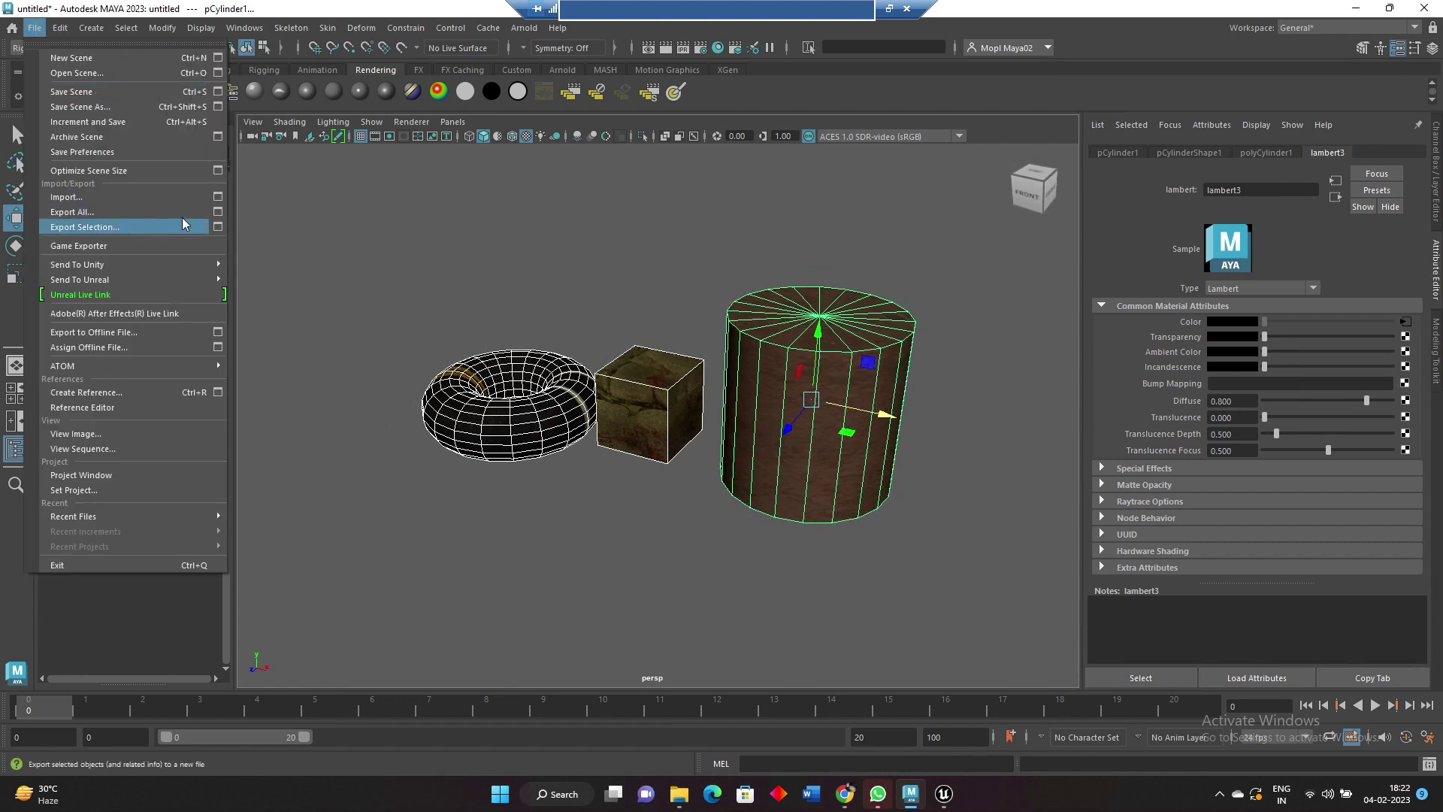
click(217, 211)
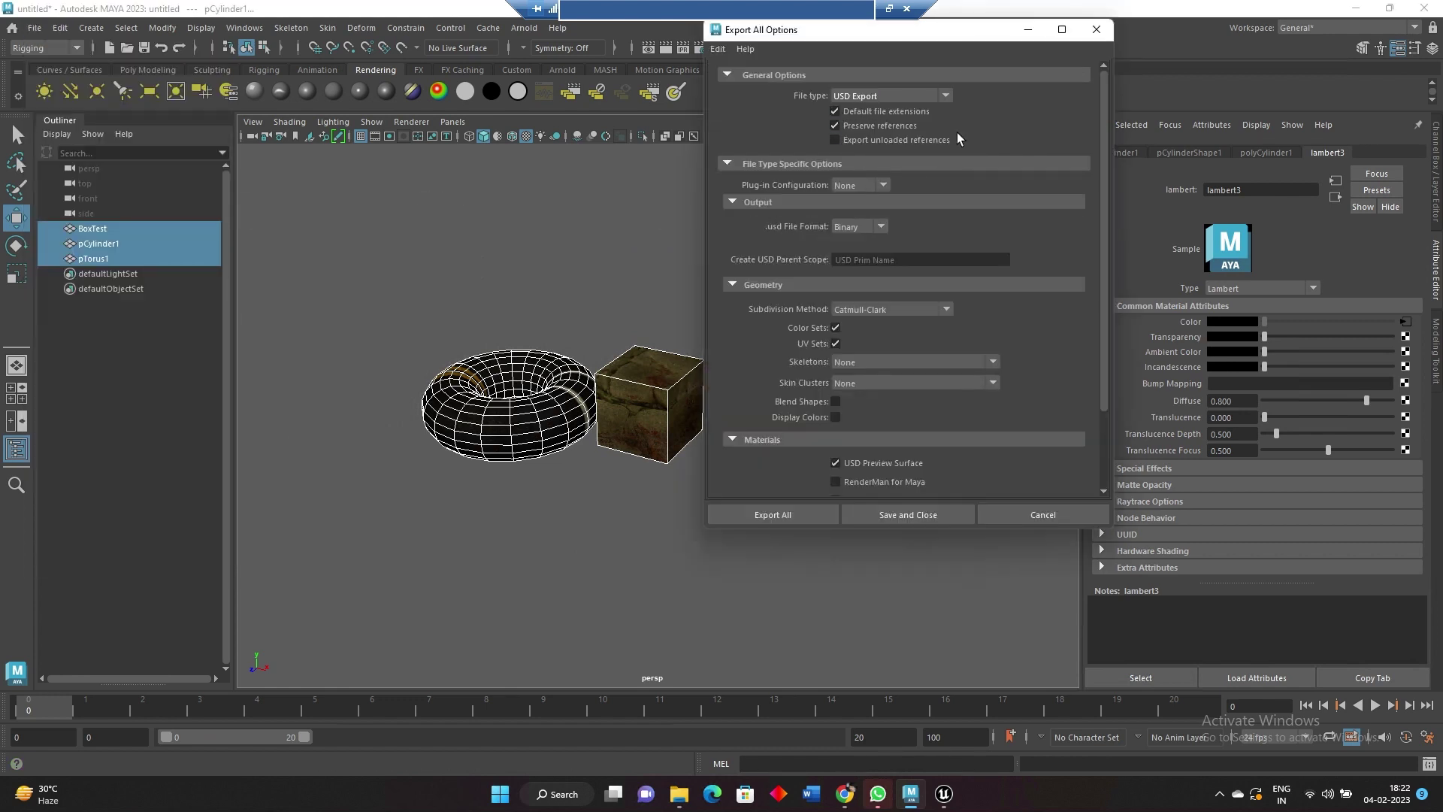
scroll(855, 394, down, 3)
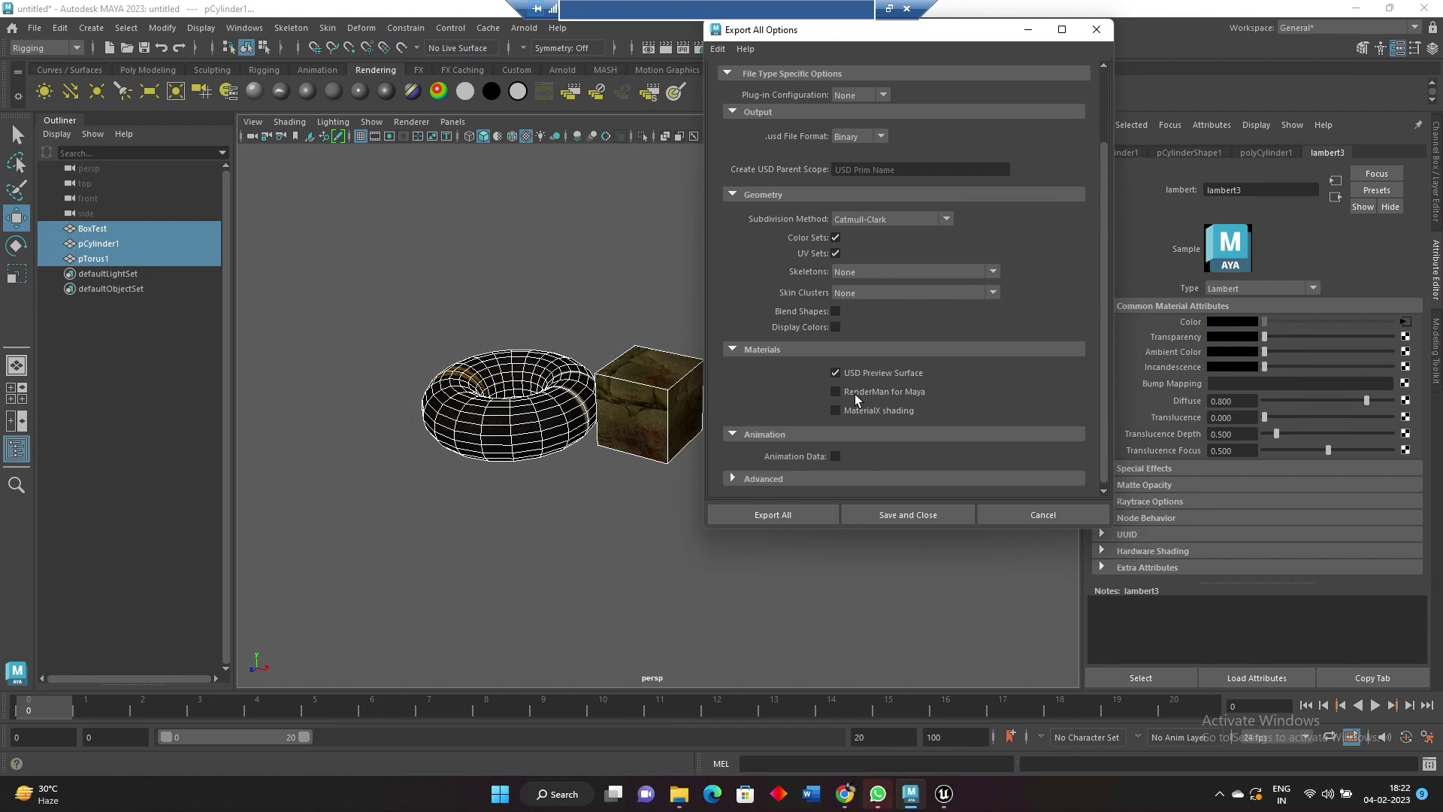
click(788, 517)
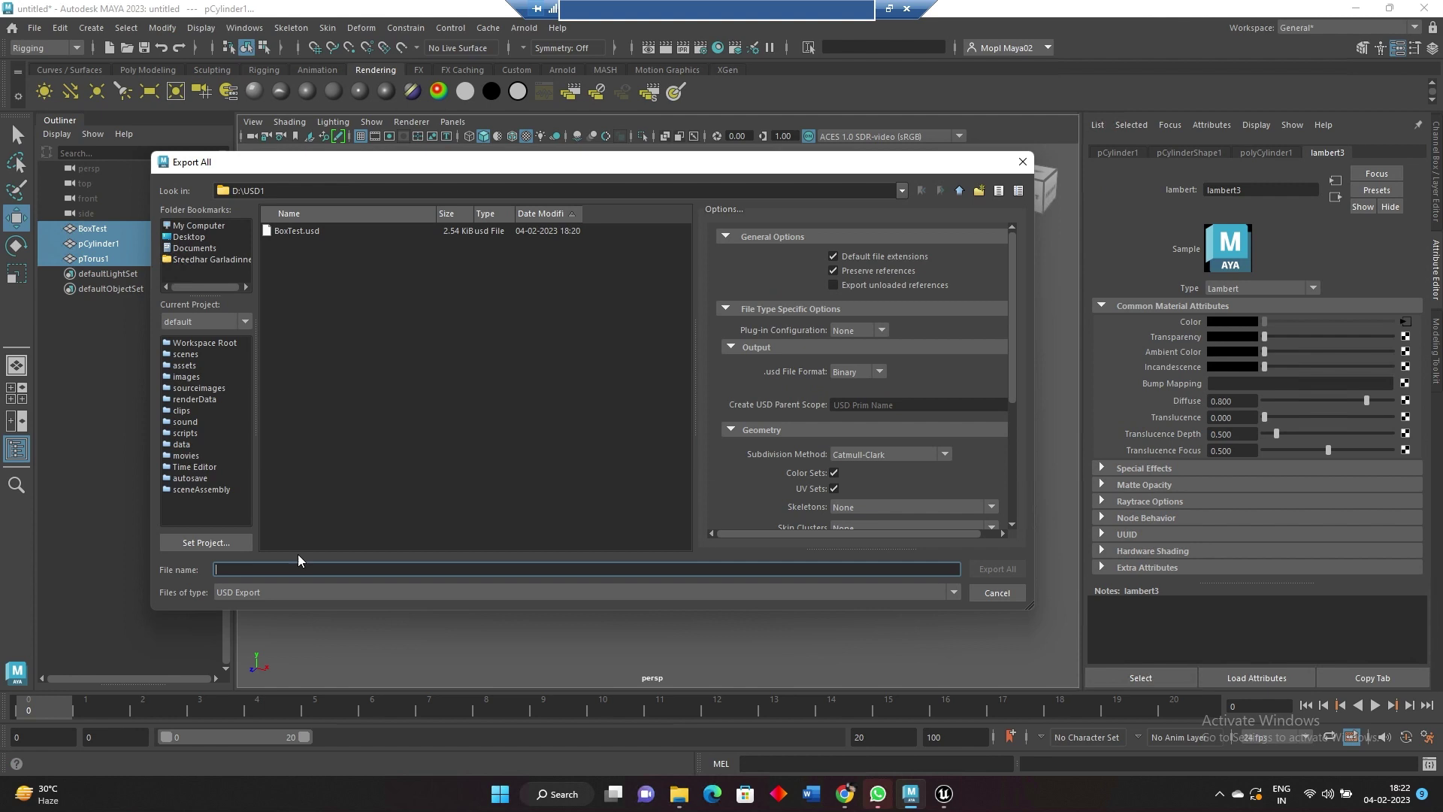
text(group)
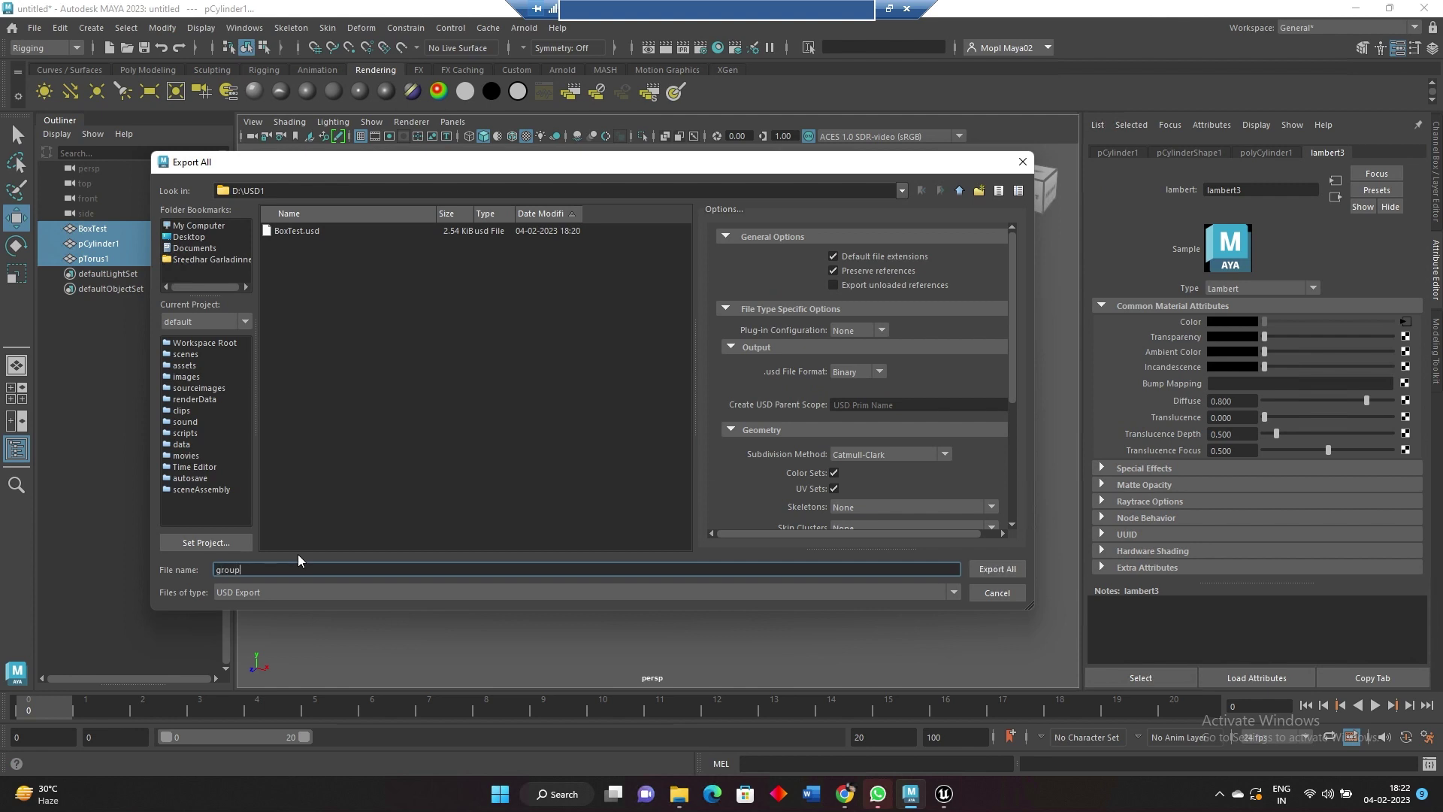
key(Return)
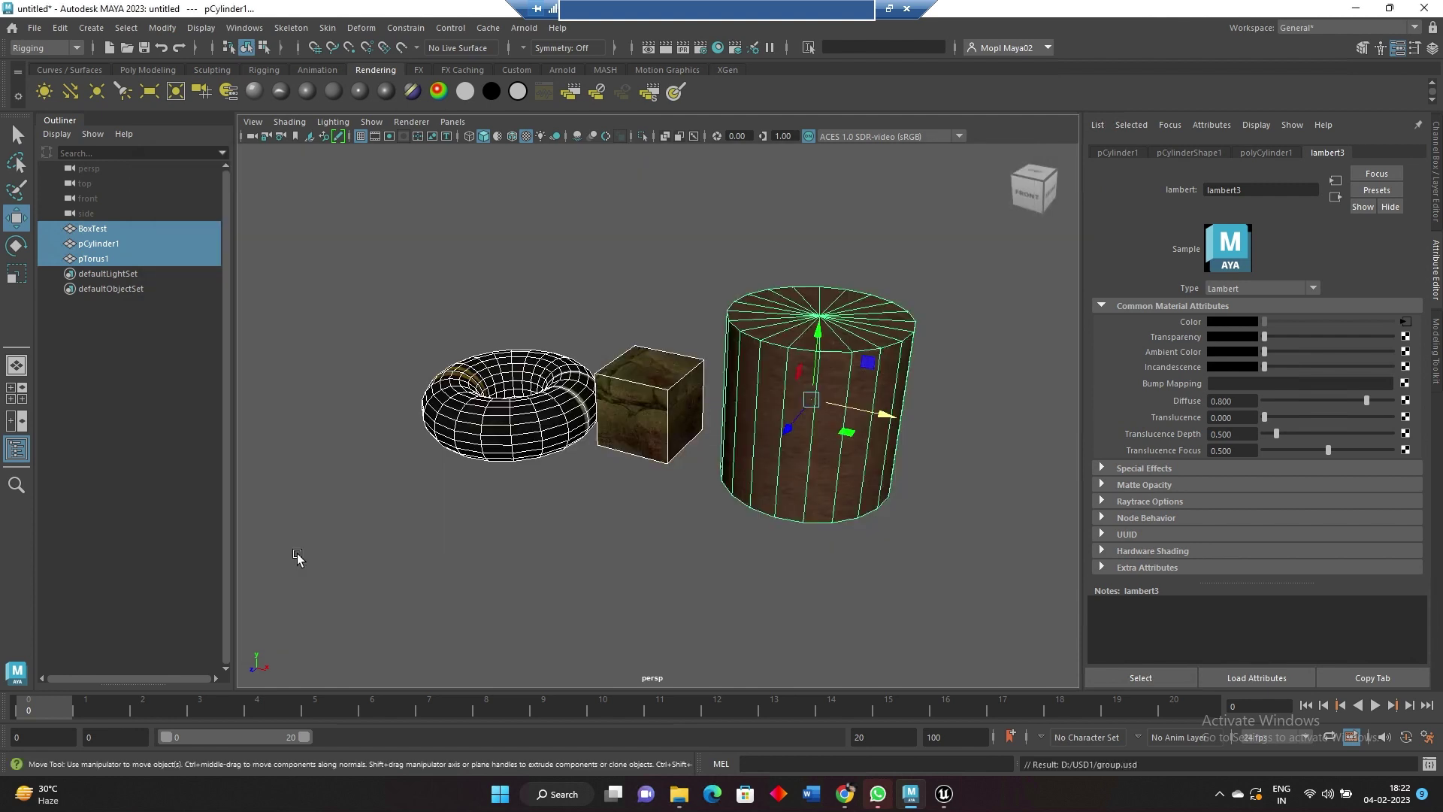
click(355, 534)
key(alt+Tab)
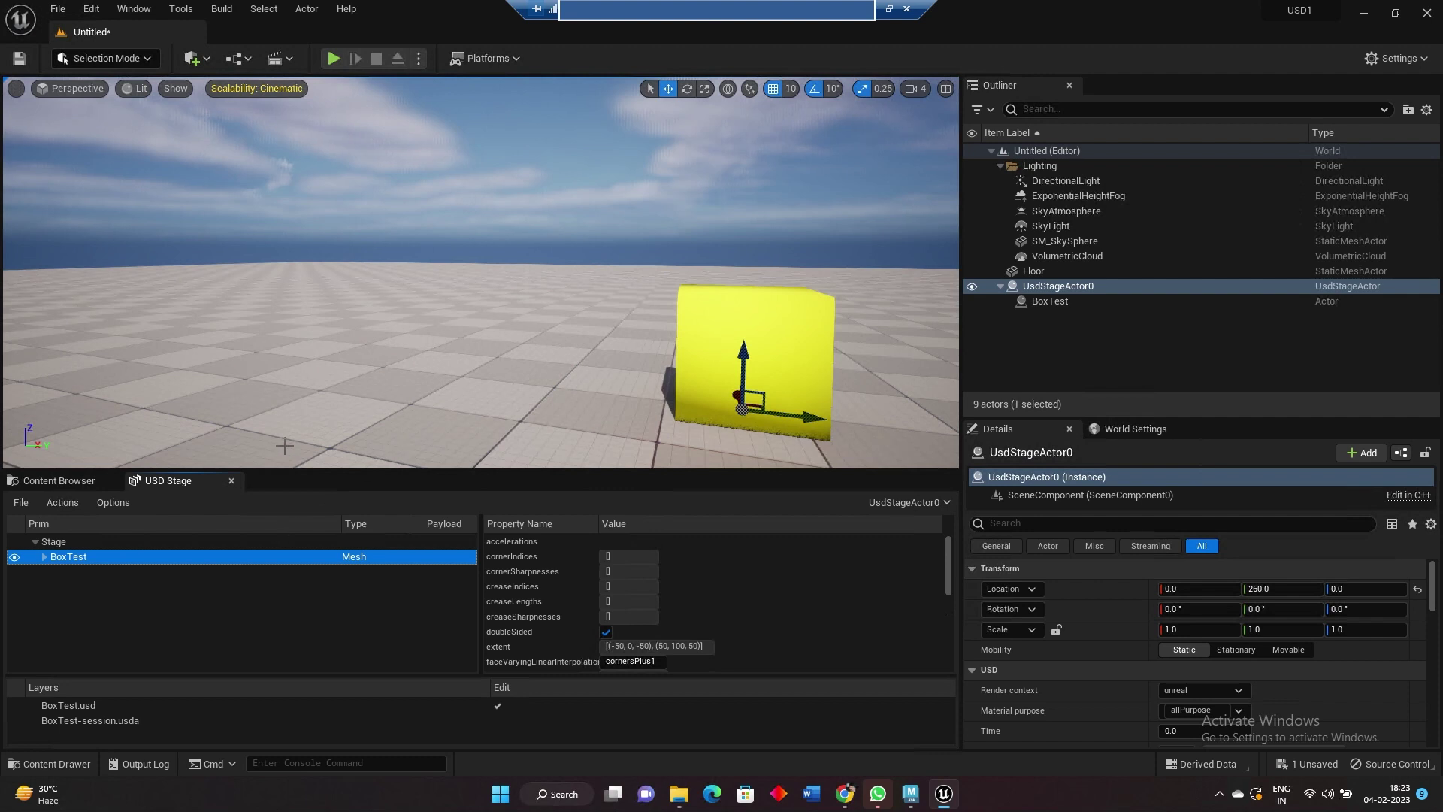
Open D:\USD1\group.usd in Unreal's USD Stage and view the torus, cube and cylinder together
click(24, 507)
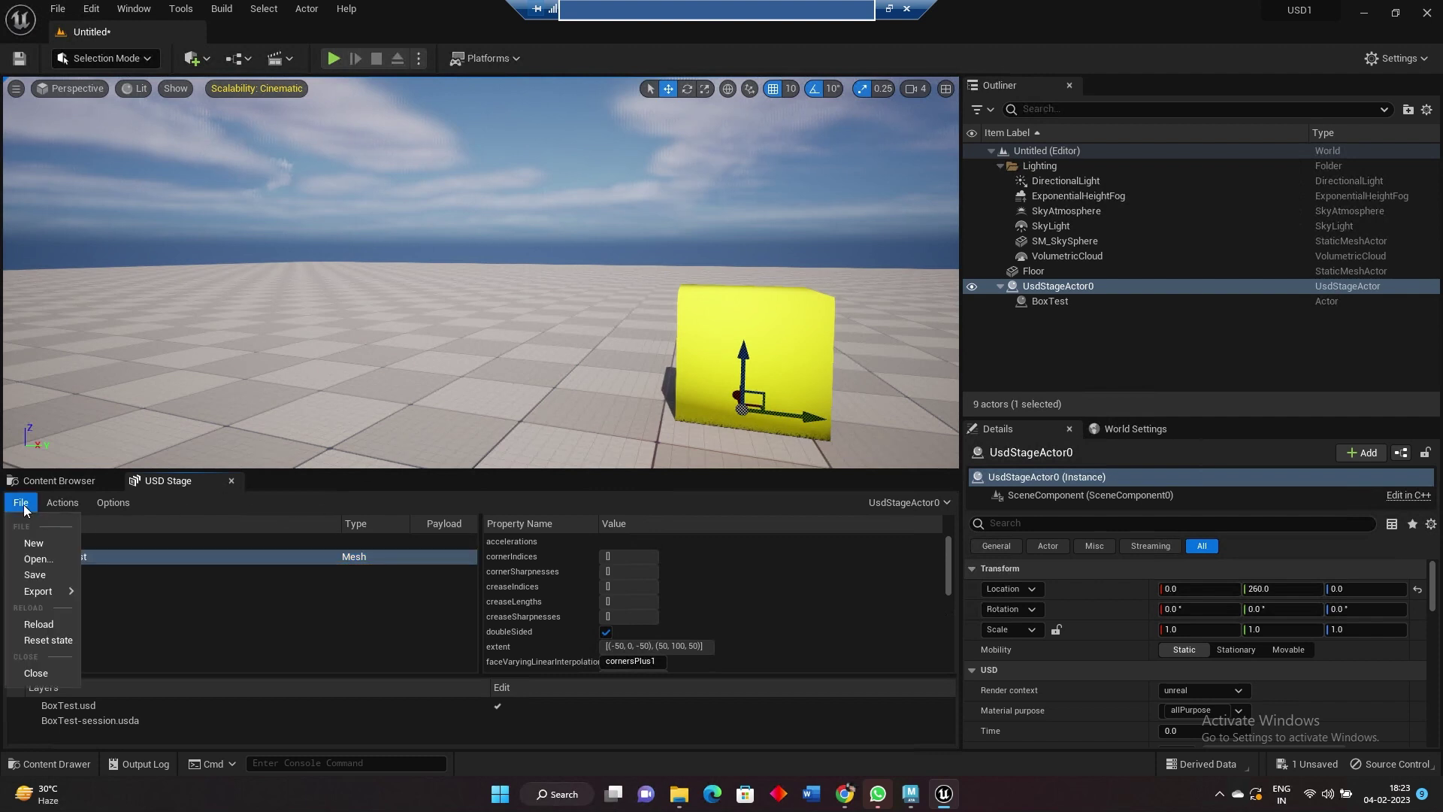
click(43, 558)
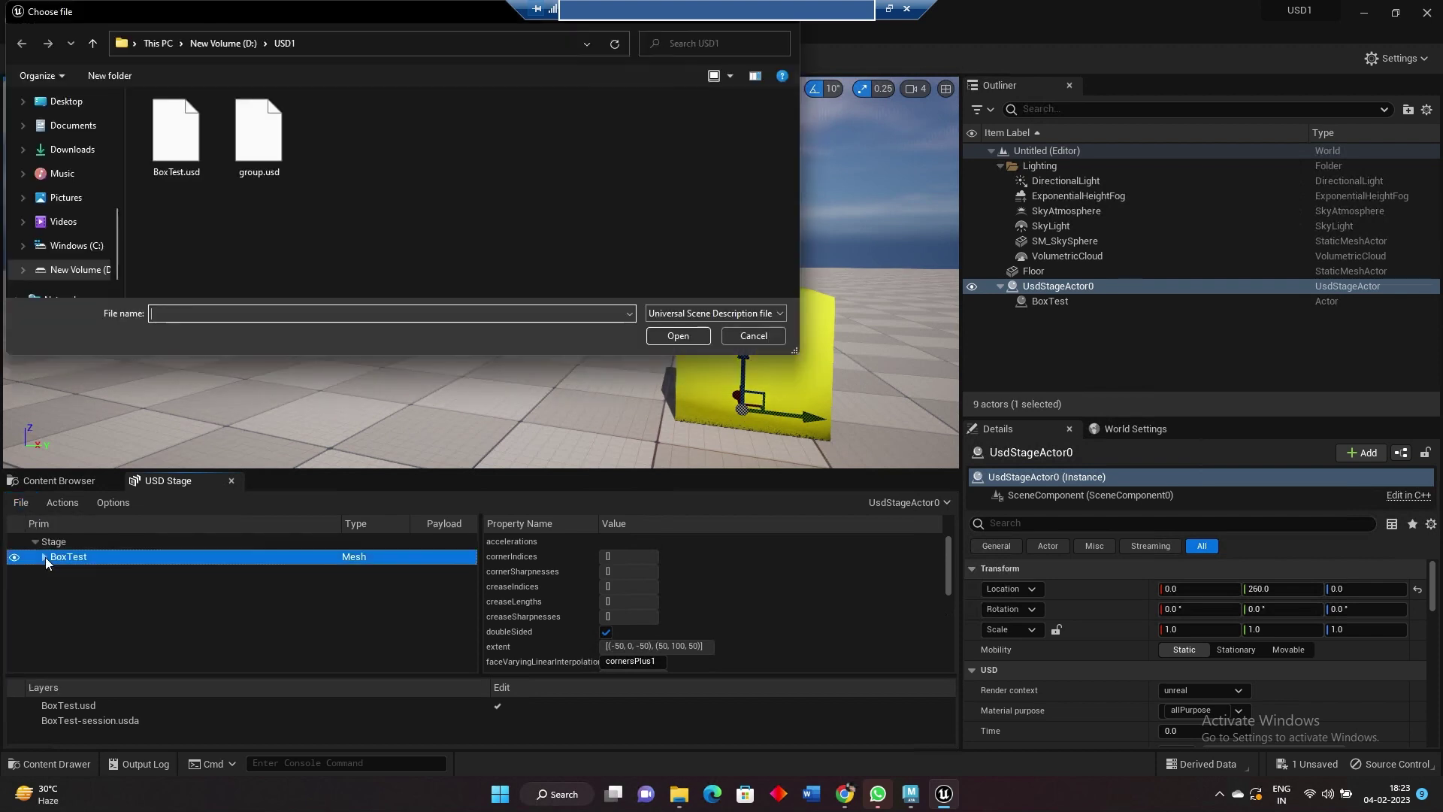
click(254, 149)
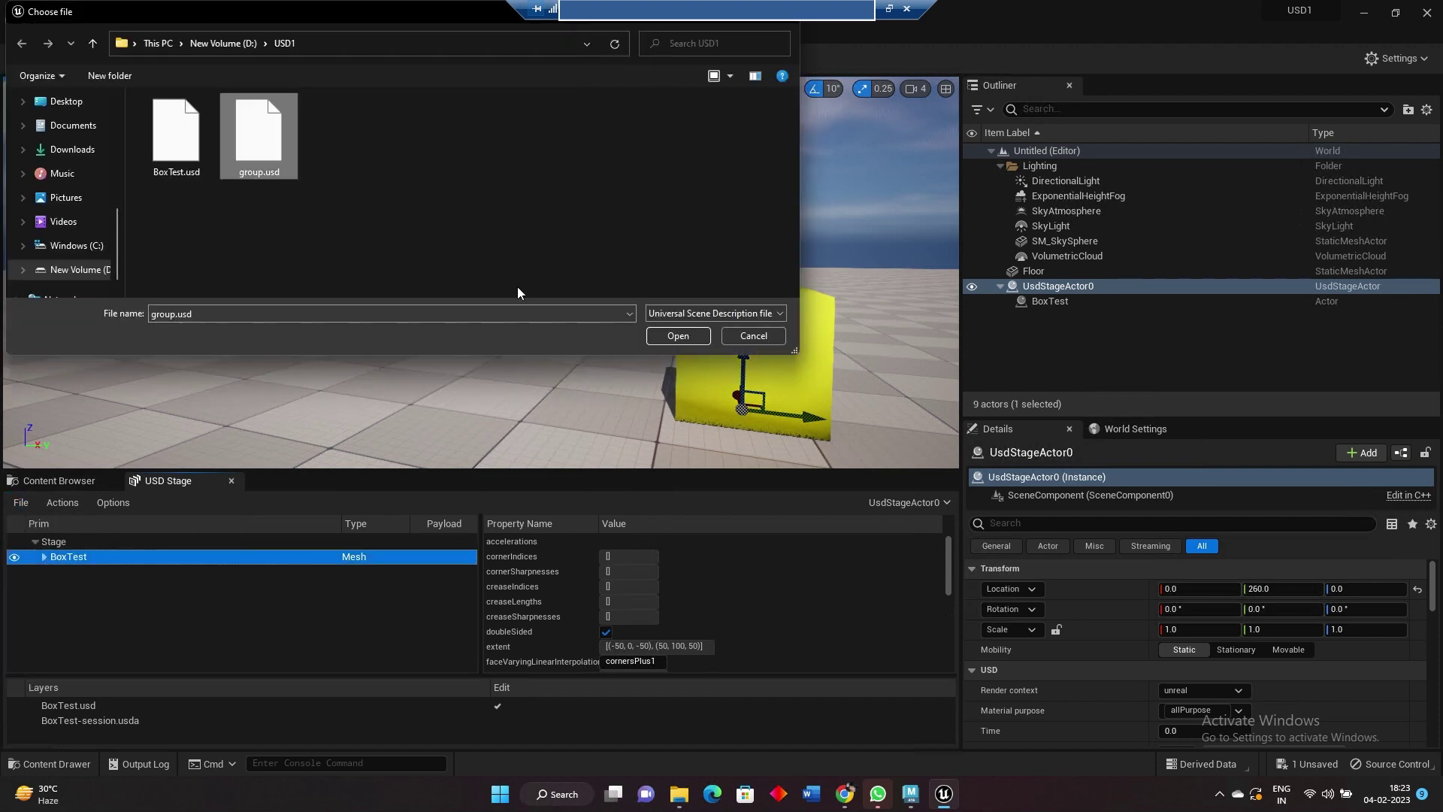
click(680, 338)
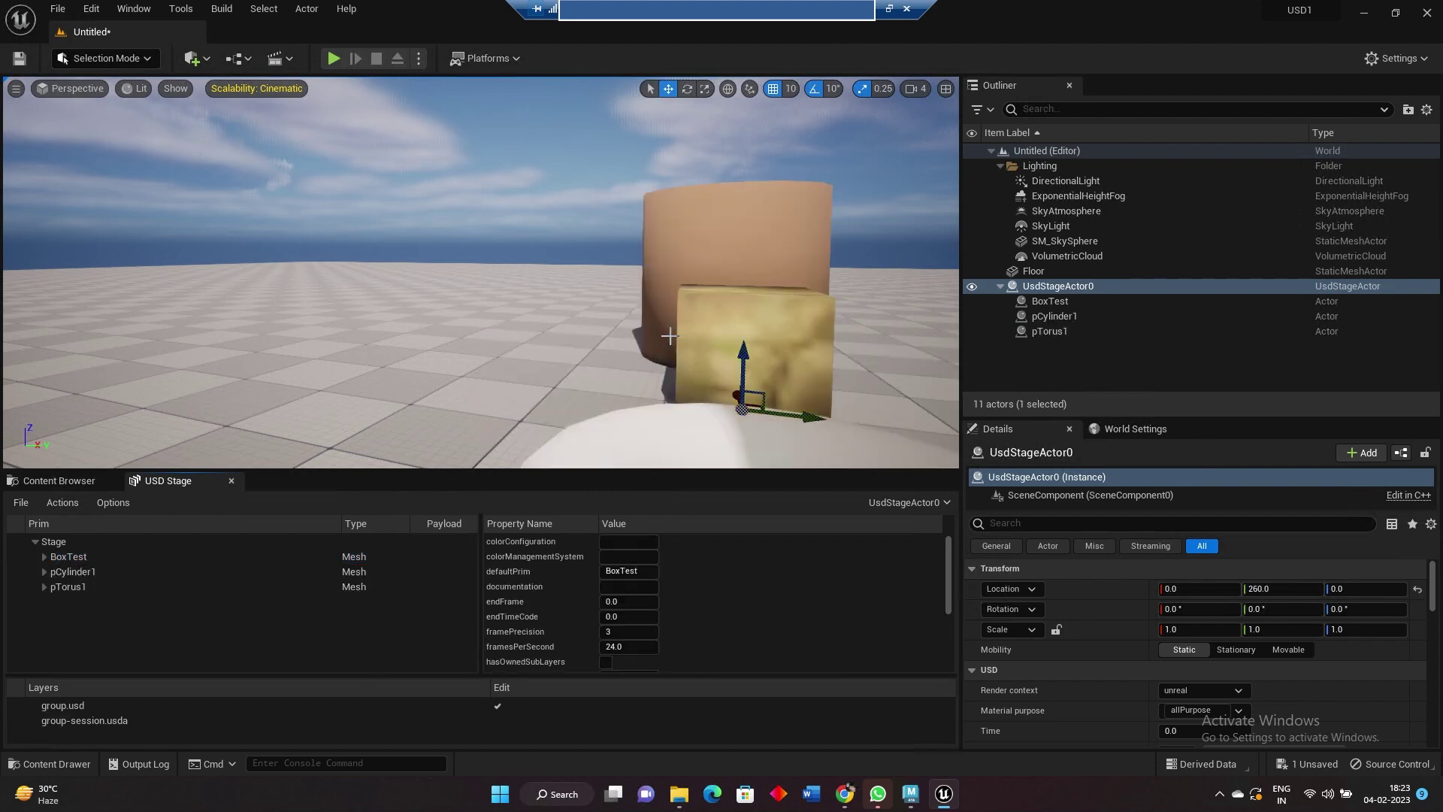
scroll(554, 328, down, 5)
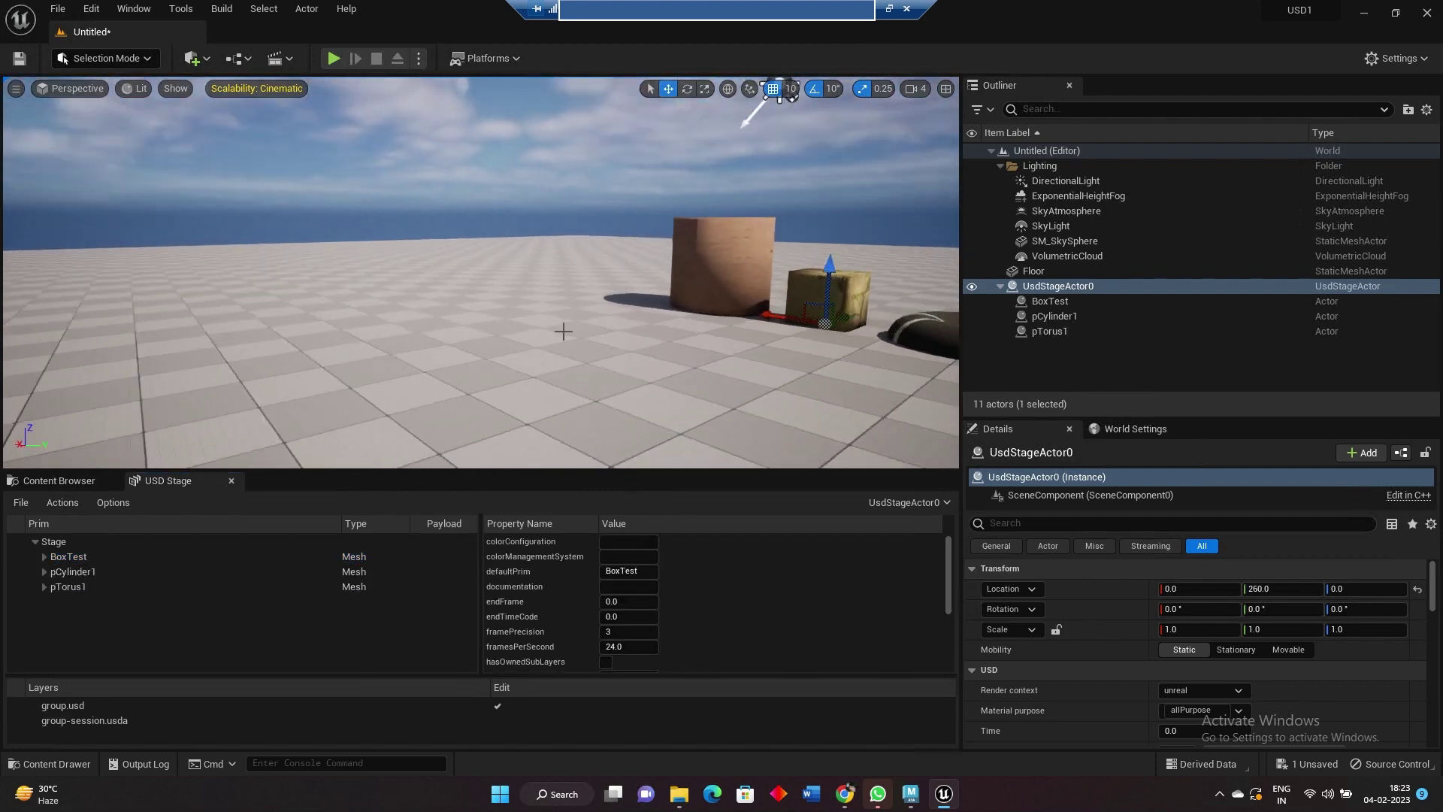
middle_drag(555, 327, 714, 328)
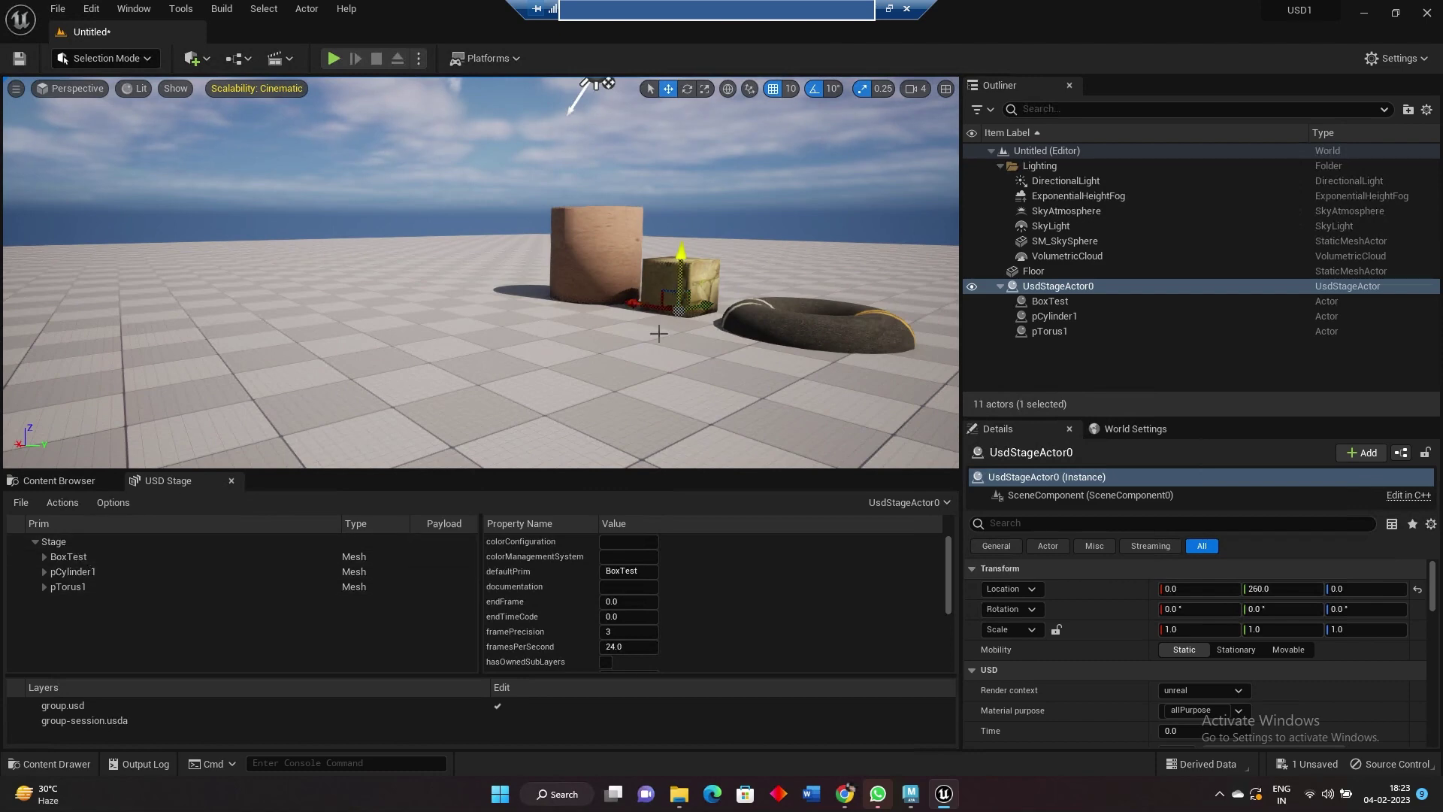
right_drag(680, 300, 744, 295)
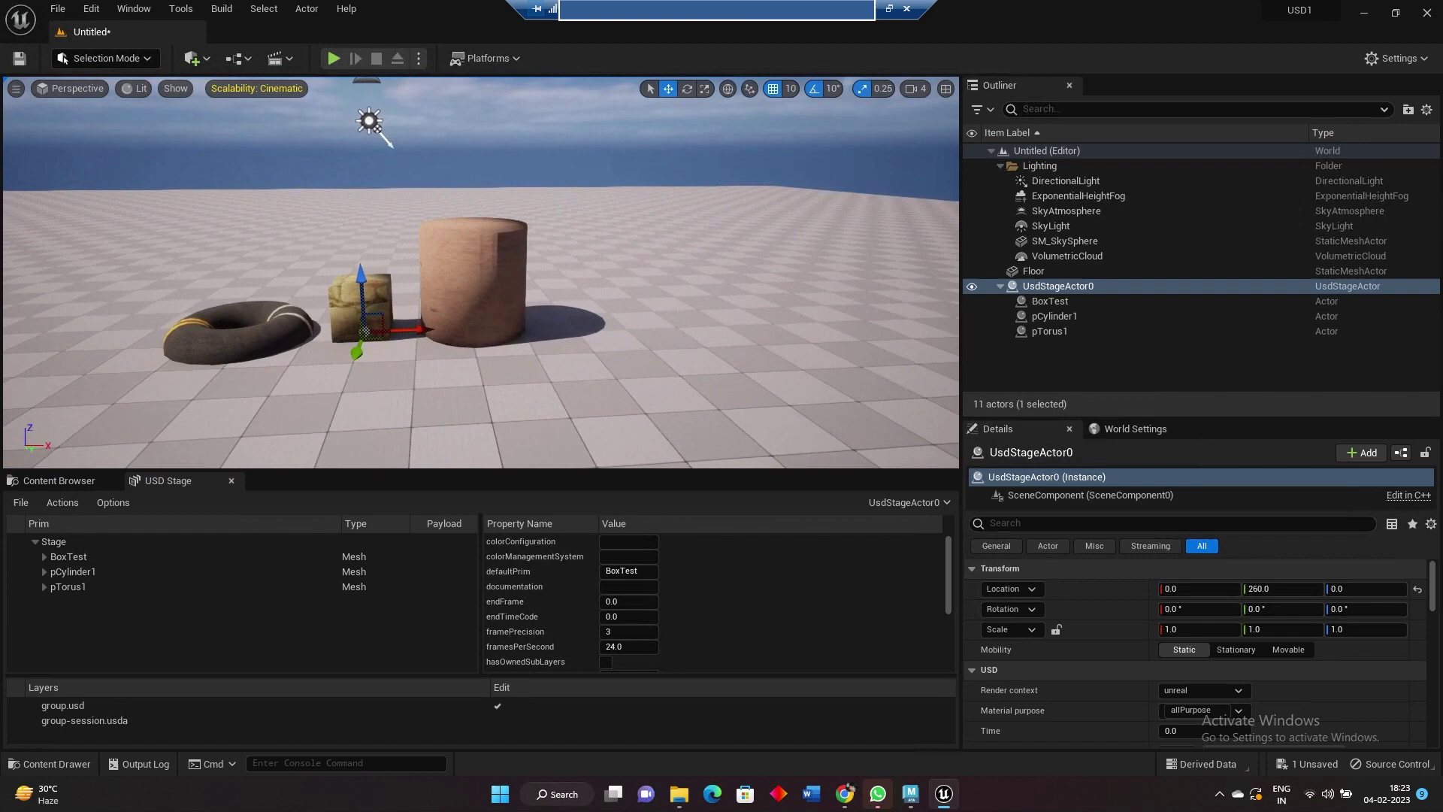